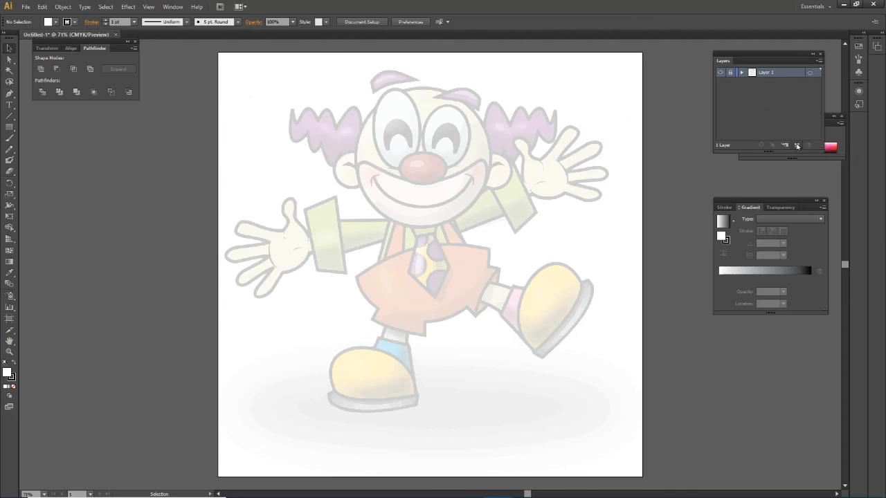
Step: Add a new layer above the locked clown image and create a calligraphic brush with its size set to 9 pt and Pressure
left_click(794, 145)
key("b")
left_click(237, 22)
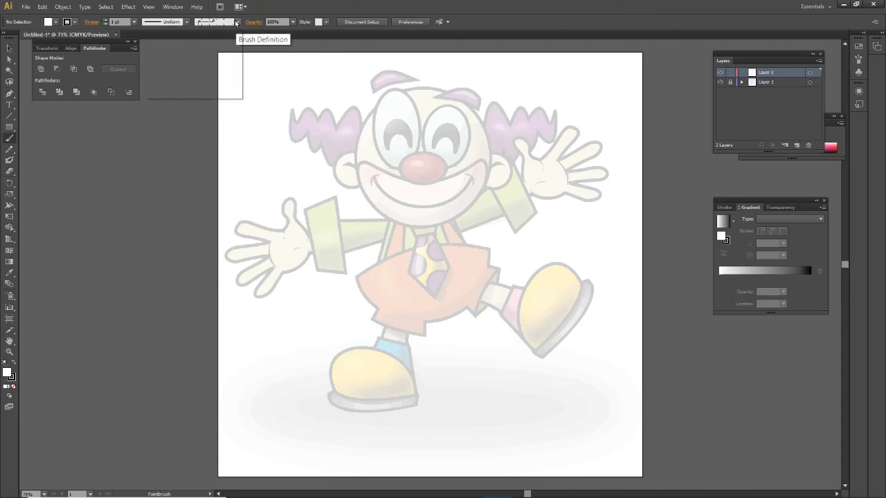
left_click(216, 97)
key("Return")
left_click(470, 307)
left_click(457, 336)
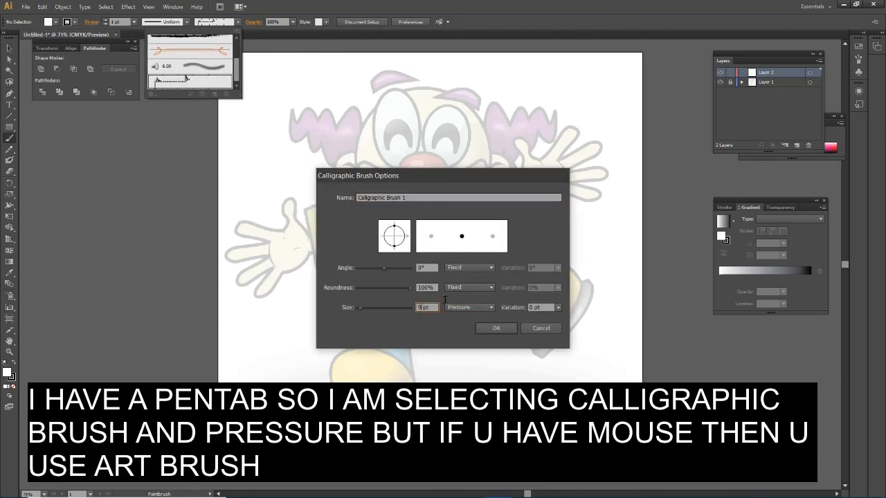
left_click(502, 329)
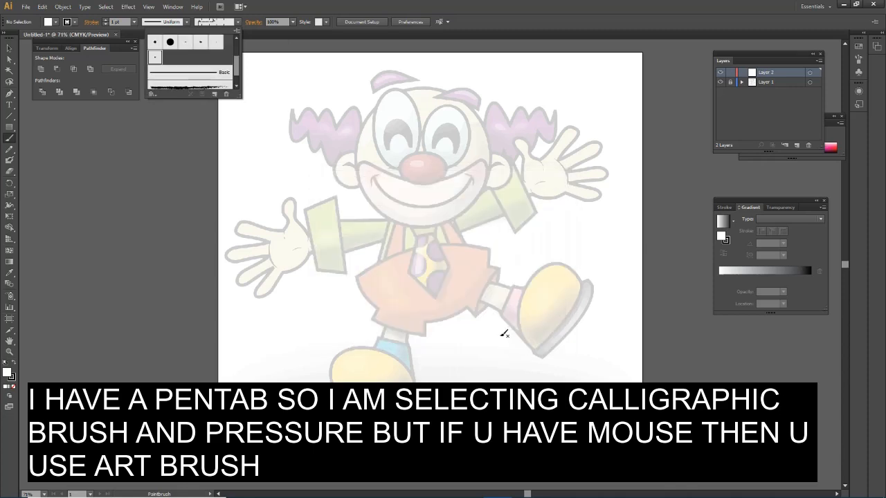
left_click(238, 22)
Step: Test the pressure-sensitive brush with trial strokes near the clown's eyebrows and undo them
scroll(376, 156, "up", 4)
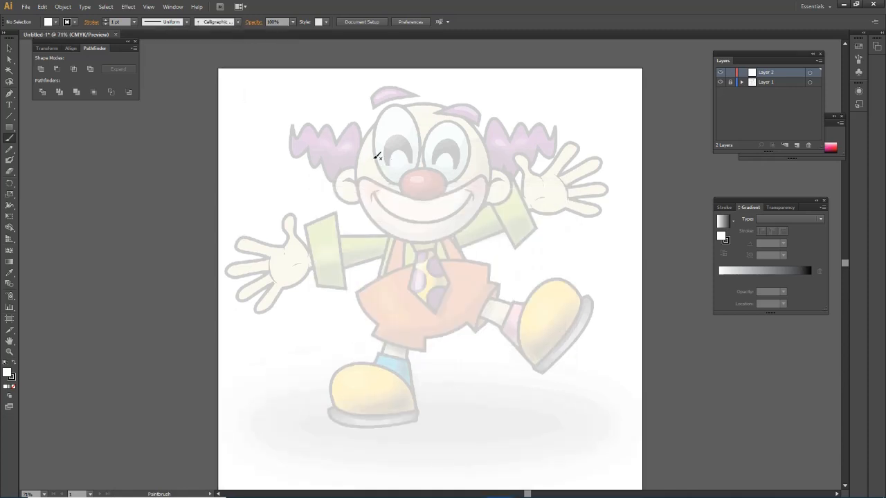
scroll(423, 207, "down", 3)
scroll(424, 229, "up", 2)
scroll(362, 182, "down", 1)
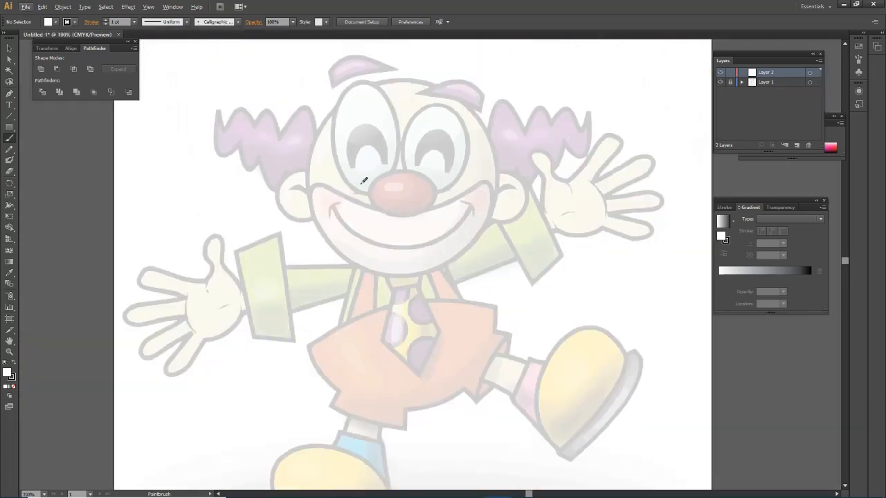
scroll(359, 187, "up", 1)
left_click_drag(441, 70, 624, 105)
key("ctrl+z")
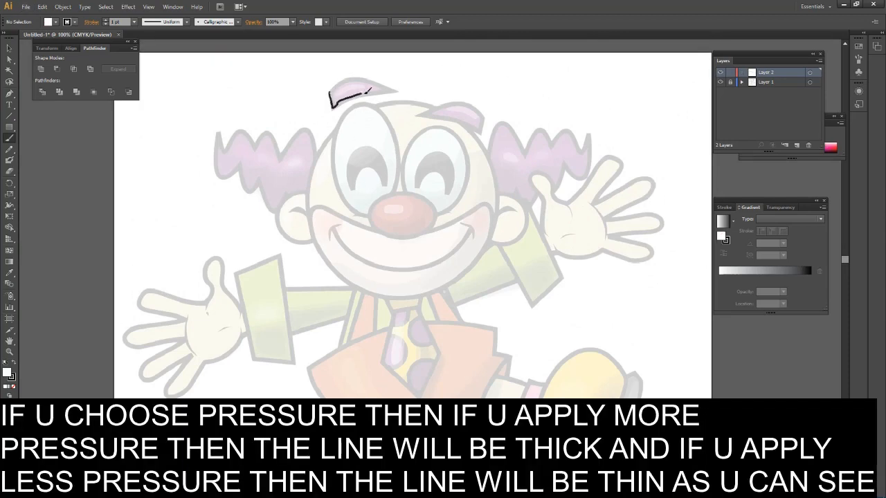
key("ctrl+z")
Step: Trace both eyebrows and the arc of the head between them with black Paintbrush strokes
mouse_move(357, 81)
left_mouse_down()
mouse_move(330, 93)
mouse_move(354, 78)
mouse_move(334, 108)
left_mouse_up()
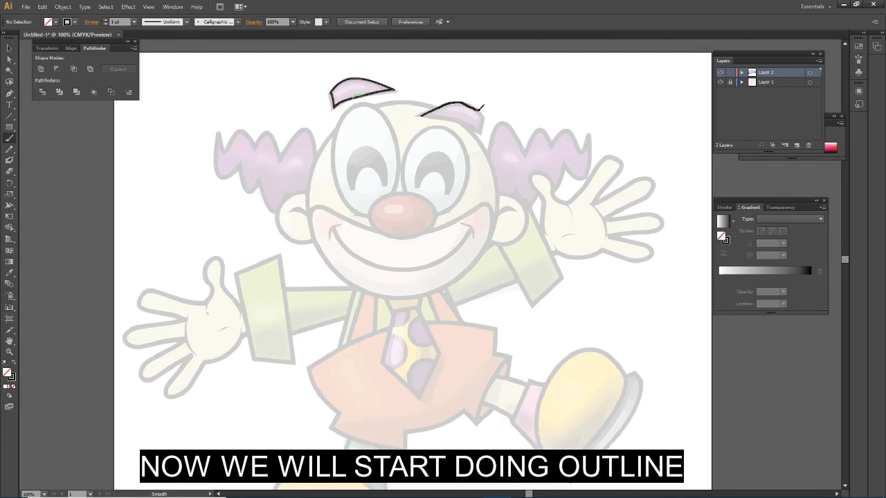
key("ctrl+z")
mouse_move(420, 114)
left_mouse_down()
mouse_move(449, 104)
mouse_move(491, 112)
left_mouse_up()
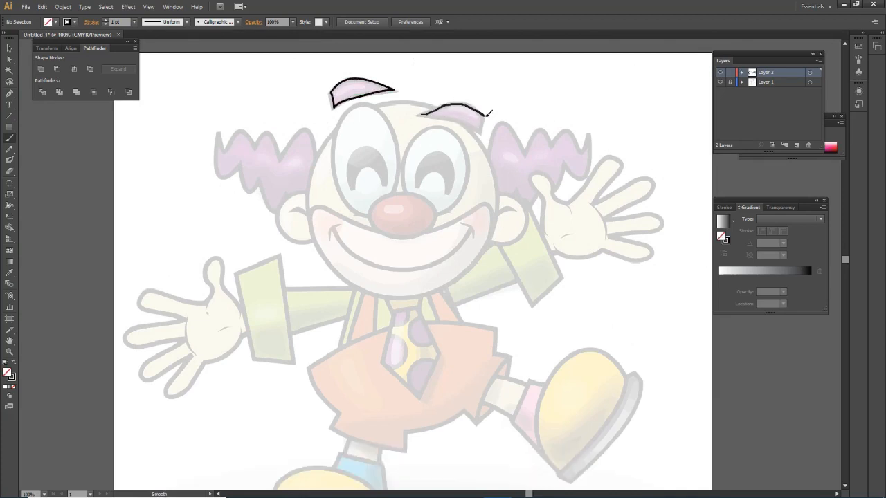
key("ctrl+z")
key("ctrl+z")
left_click_drag(425, 114, 446, 105)
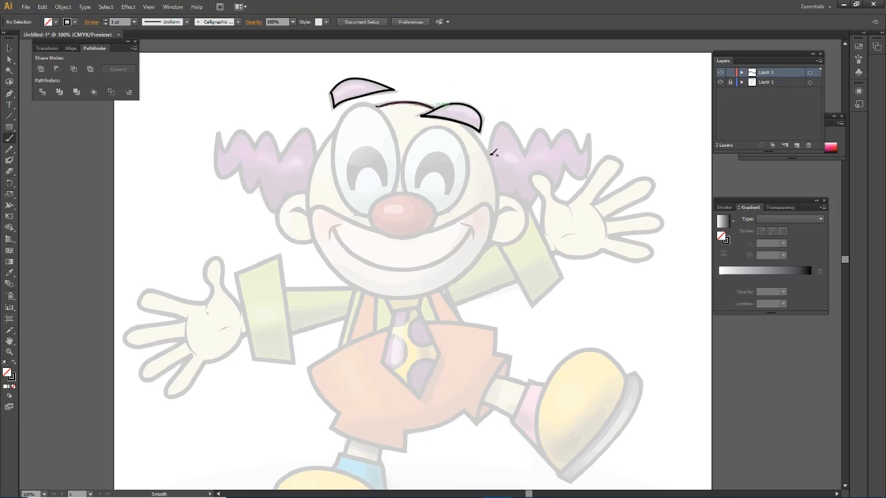
Step: Trace the hair tuft on the drawing's right side and the raised hand beside it, including fingers and palm creases
mouse_move(490, 148)
left_mouse_down()
mouse_move(530, 146)
mouse_move(543, 127)
mouse_move(558, 139)
mouse_move(592, 133)
mouse_move(585, 166)
mouse_move(570, 163)
mouse_move(533, 204)
mouse_move(549, 186)
mouse_move(548, 231)
mouse_move(543, 169)
mouse_move(571, 201)
mouse_move(622, 166)
mouse_move(597, 201)
mouse_move(636, 181)
mouse_move(659, 183)
mouse_move(605, 218)
mouse_move(659, 212)
mouse_move(662, 229)
mouse_move(613, 237)
mouse_move(655, 249)
mouse_move(623, 257)
mouse_move(554, 255)
left_mouse_up()
key("ctrl+z")
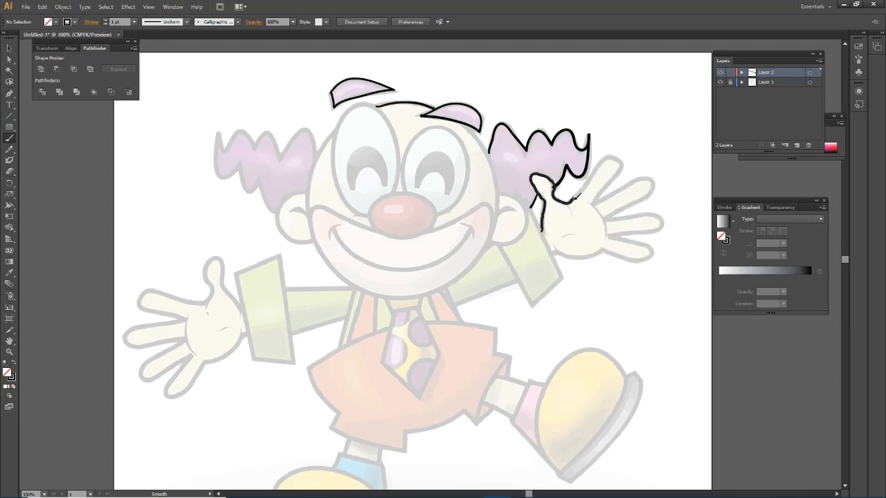
left_click_drag(577, 196, 609, 157)
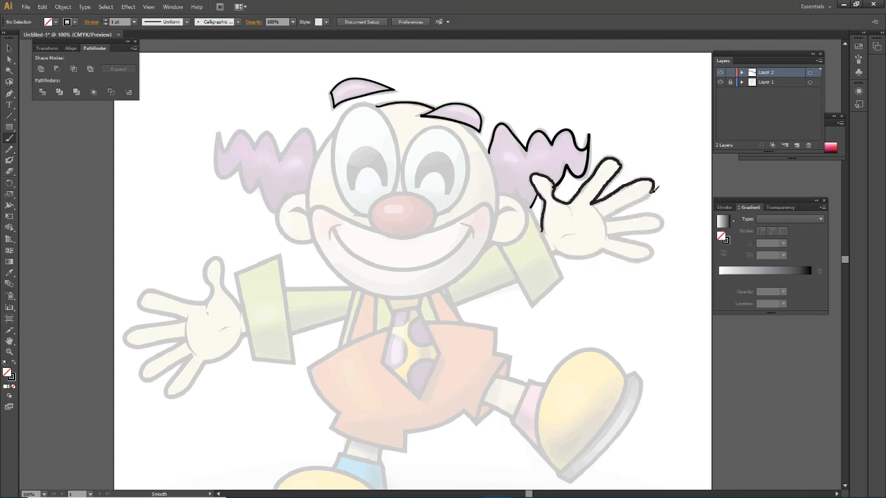
mouse_move(656, 187)
left_mouse_down()
mouse_move(610, 217)
mouse_move(655, 210)
mouse_move(663, 219)
mouse_move(626, 237)
mouse_move(649, 242)
mouse_move(648, 257)
mouse_move(550, 255)
left_mouse_up()
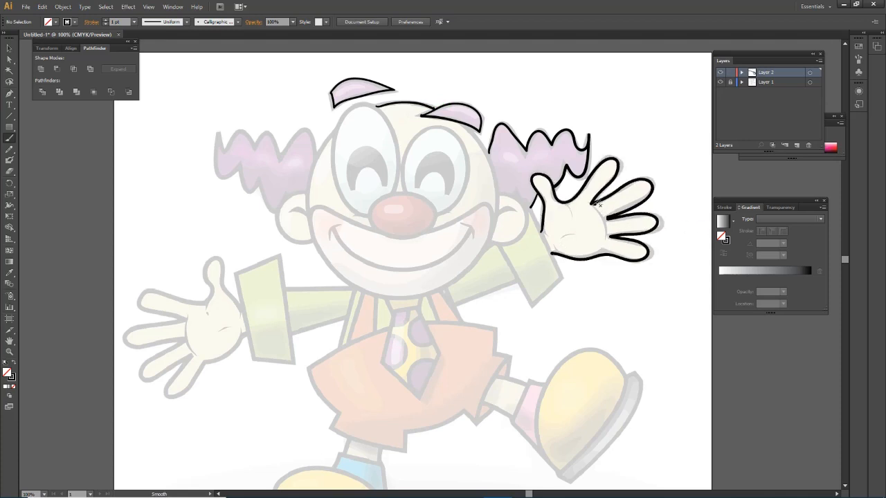
left_click_drag(607, 226, 603, 238)
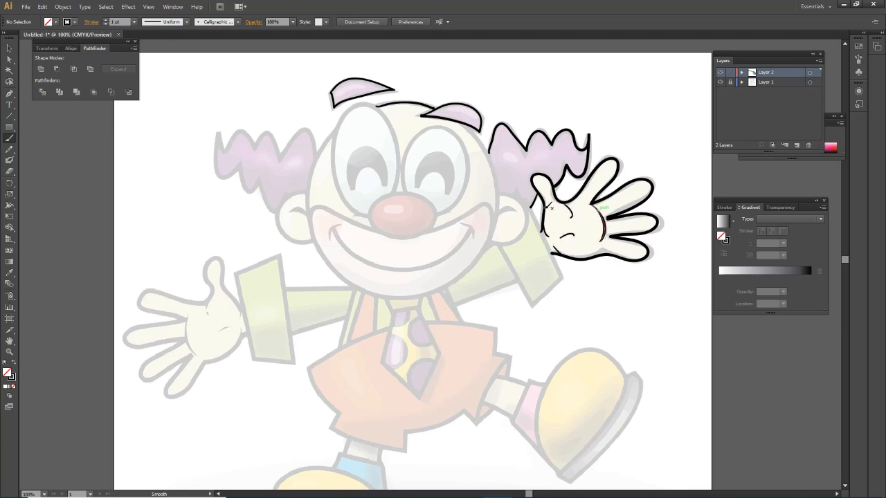
Step: Outline the ear next to the raised hand and the sleeve cuff below that hand
mouse_move(492, 242)
left_mouse_down()
mouse_move(528, 223)
mouse_move(521, 200)
mouse_move(500, 198)
left_mouse_up()
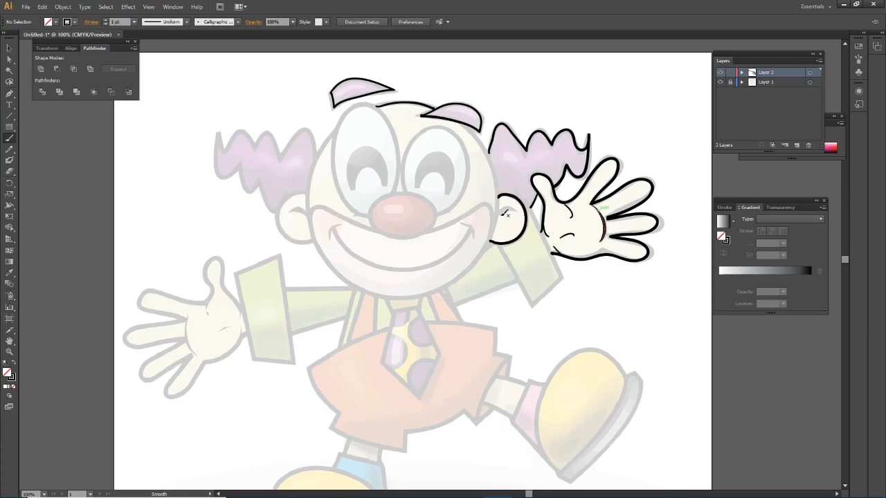
key("ctrl+z")
mouse_move(517, 191)
left_mouse_down()
mouse_move(550, 258)
mouse_move(545, 288)
mouse_move(521, 281)
mouse_move(501, 243)
left_mouse_up()
key("ctrl+z")
mouse_move(516, 193)
left_mouse_down()
mouse_move(567, 274)
mouse_move(540, 297)
mouse_move(502, 238)
mouse_move(502, 211)
mouse_move(516, 208)
mouse_move(505, 211)
mouse_move(523, 255)
mouse_move(502, 244)
mouse_move(533, 305)
mouse_move(562, 269)
mouse_move(517, 193)
mouse_move(562, 278)
left_mouse_up()
key("ctrl+z")
key("ctrl+z")
left_click_drag(515, 190, 562, 279)
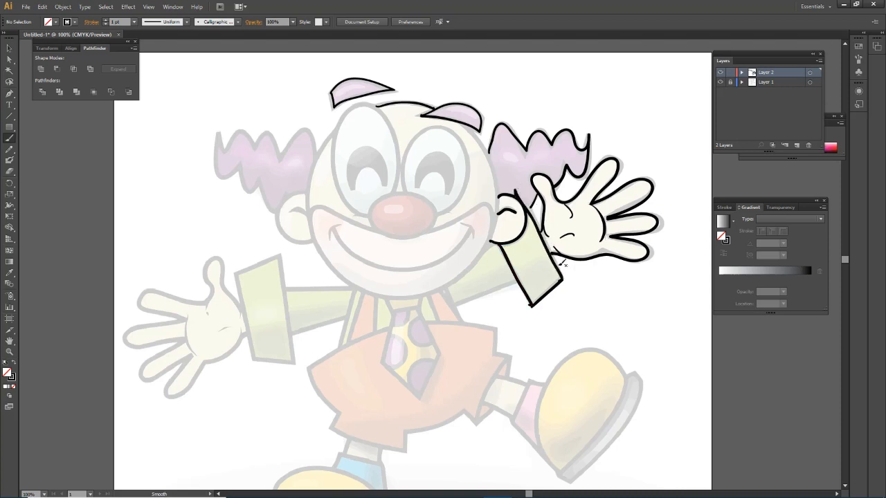
key("ctrl+z")
left_click_drag(516, 189, 562, 278)
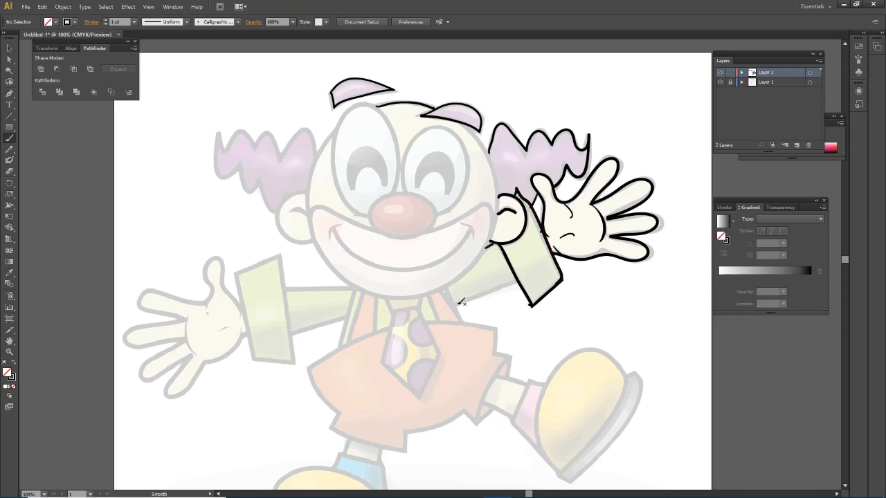
Step: Trace the lower edge of the raised arm's sleeve and the strap edge running down from the chin
left_click_drag(457, 304, 513, 281)
key("ctrl+z")
key("ctrl+z")
key("ctrl+shift+z")
left_click_drag(455, 305, 516, 279)
left_click_drag(457, 312, 461, 322)
key("ctrl+z")
left_click_drag(440, 293, 460, 322)
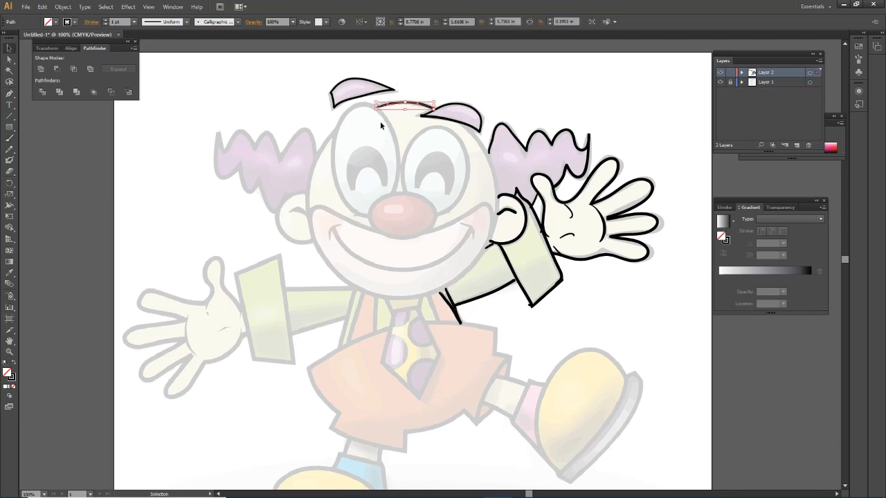
Step: Redraw the arc at the top of the head and trace both sides of the face down to the chin
key("ctrl+z")
left_click_drag(376, 107, 429, 105)
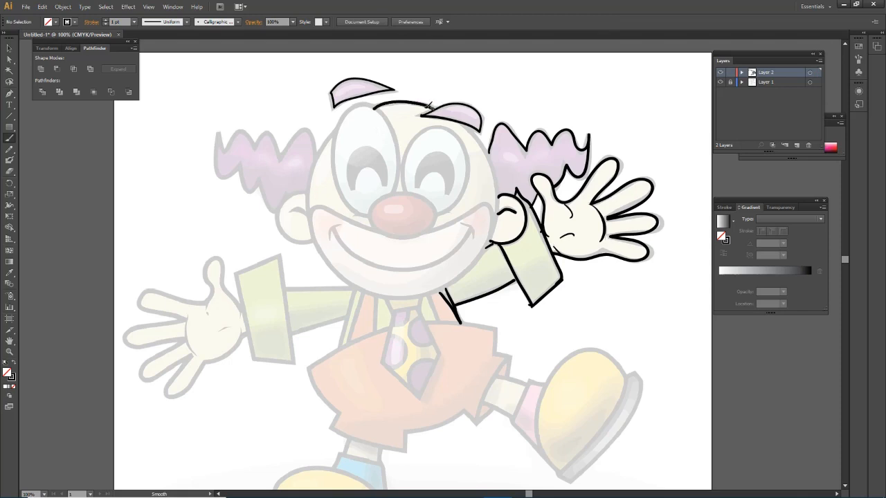
key("ctrl+z")
mouse_move(373, 107)
left_mouse_down()
mouse_move(397, 98)
mouse_move(436, 109)
mouse_move(498, 196)
mouse_move(472, 263)
left_mouse_up()
key("ctrl+z")
mouse_move(463, 125)
left_mouse_down()
mouse_move(498, 184)
mouse_move(489, 242)
mouse_move(436, 292)
mouse_move(384, 297)
left_mouse_up()
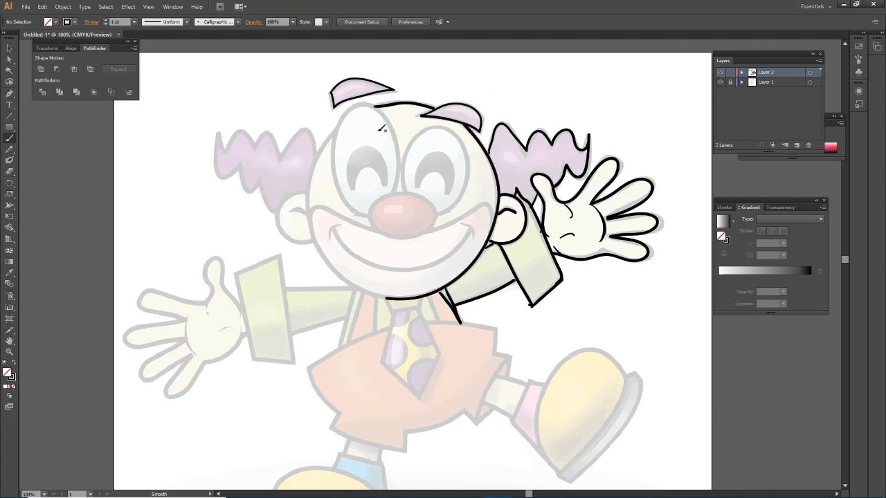
mouse_move(333, 129)
left_mouse_down()
mouse_move(314, 170)
mouse_move(310, 220)
mouse_move(326, 262)
mouse_move(394, 302)
left_mouse_up()
key("ctrl+z")
mouse_move(334, 133)
left_mouse_down()
mouse_move(308, 186)
mouse_move(314, 235)
mouse_move(336, 272)
mouse_move(394, 300)
left_mouse_up()
Step: Delete the surplus stroke overlapping the arc at the top of the head and return to the Paintbrush
key("v")
left_click_drag(424, 82, 379, 119)
left_click(432, 84)
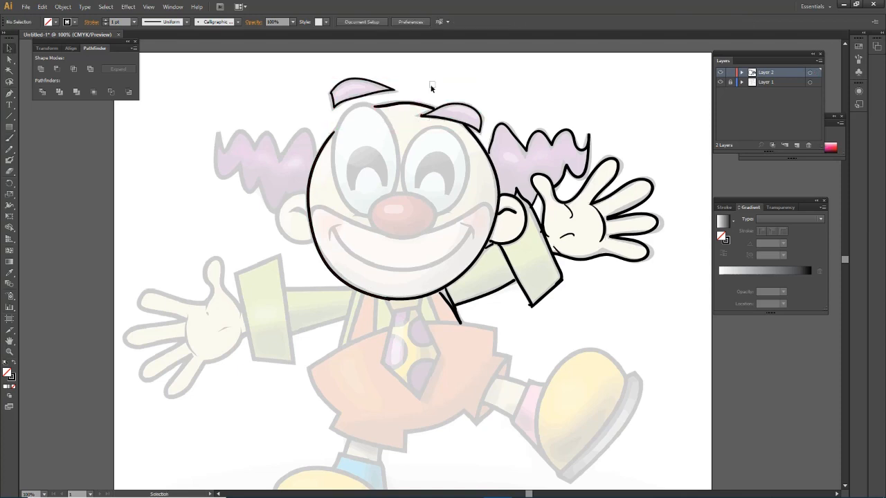
mouse_move(433, 83)
left_mouse_down()
mouse_move(396, 107)
mouse_move(394, 100)
mouse_move(434, 109)
left_mouse_up()
key("Delete")
key("b")
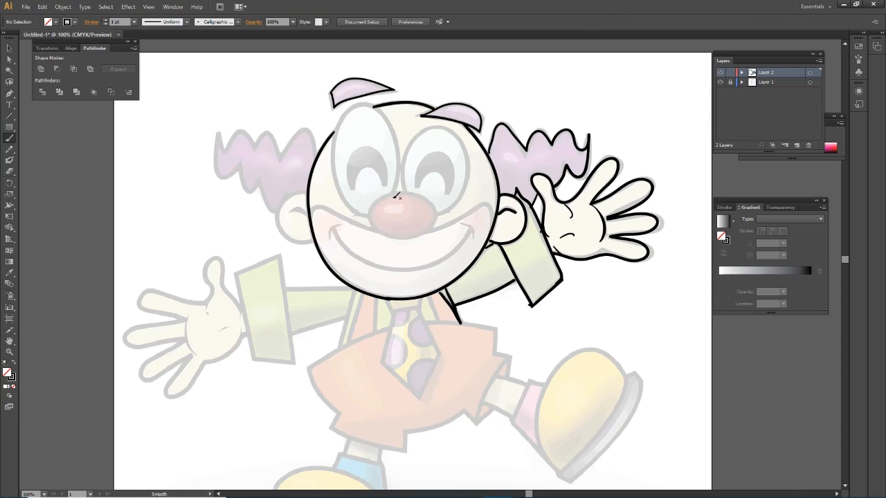
Step: Outline the nose and the curved pupils of both eyes
mouse_move(394, 195)
left_mouse_down()
mouse_move(365, 216)
mouse_move(376, 231)
mouse_move(435, 215)
mouse_move(387, 193)
mouse_move(408, 199)
left_mouse_up()
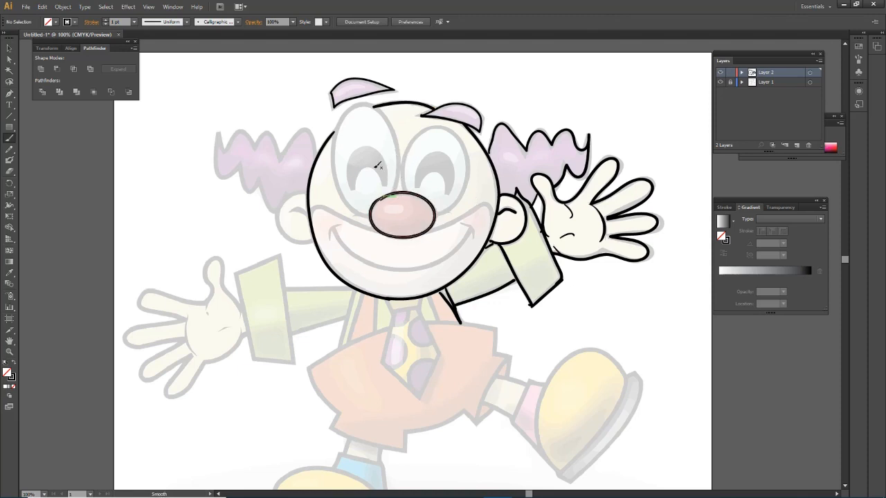
mouse_move(357, 178)
left_mouse_down()
mouse_move(389, 166)
mouse_move(373, 147)
mouse_move(351, 185)
mouse_move(378, 164)
mouse_move(391, 184)
mouse_move(388, 160)
mouse_move(362, 145)
mouse_move(350, 188)
left_mouse_up()
key("ctrl+z")
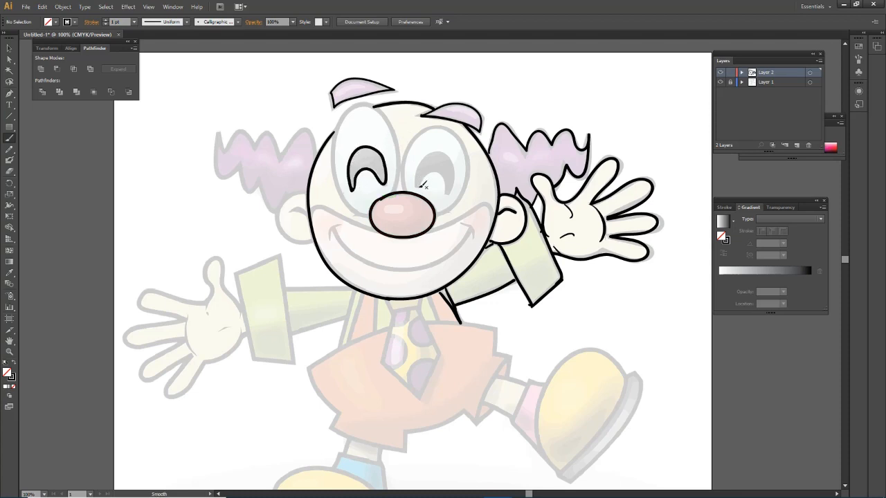
mouse_move(417, 188)
left_mouse_down()
mouse_move(445, 168)
mouse_move(447, 190)
mouse_move(457, 169)
mouse_move(434, 151)
left_mouse_up()
key("ctrl+z")
mouse_move(445, 195)
left_mouse_down()
mouse_move(435, 172)
mouse_move(423, 180)
mouse_move(450, 175)
mouse_move(450, 185)
mouse_move(461, 160)
mouse_move(418, 183)
mouse_move(449, 150)
mouse_move(455, 182)
mouse_move(444, 195)
mouse_move(421, 185)
mouse_move(449, 173)
mouse_move(445, 192)
mouse_move(457, 165)
mouse_move(434, 150)
mouse_move(414, 188)
mouse_move(447, 163)
mouse_move(433, 182)
left_mouse_up()
key("ctrl+z")
key("ctrl+z")
key("ctrl+z")
Step: Trace the large oval outlines of both eyes down to the nose
mouse_move(372, 217)
left_mouse_down()
mouse_move(337, 183)
mouse_move(334, 142)
mouse_move(359, 106)
mouse_move(393, 129)
left_mouse_up()
key("ctrl+z")
mouse_move(396, 184)
left_mouse_down()
mouse_move(403, 143)
mouse_move(381, 110)
mouse_move(351, 108)
mouse_move(335, 142)
mouse_move(336, 181)
mouse_move(357, 207)
mouse_move(342, 201)
mouse_move(333, 170)
mouse_move(339, 121)
mouse_move(370, 101)
mouse_move(398, 135)
mouse_move(403, 181)
left_mouse_up()
key("ctrl+z")
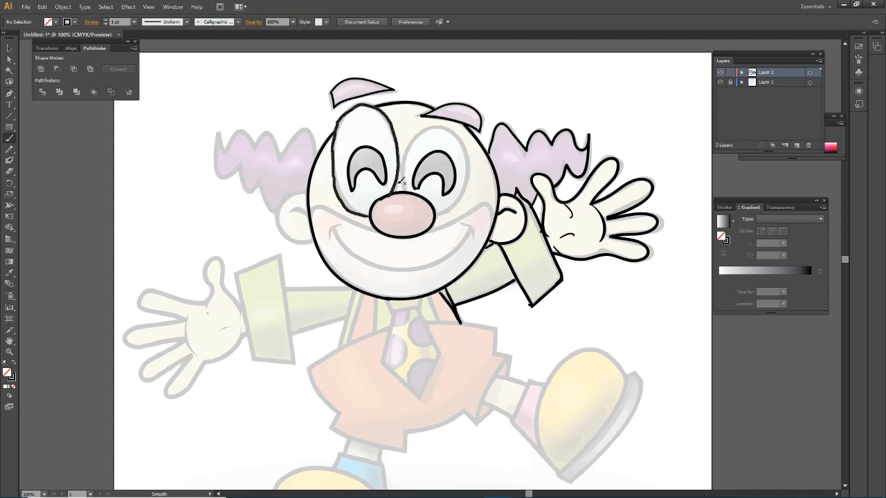
key("ctrl+z")
mouse_move(377, 215)
left_mouse_down()
mouse_move(343, 199)
mouse_move(339, 128)
mouse_move(367, 103)
mouse_move(396, 123)
mouse_move(401, 159)
mouse_move(391, 193)
mouse_move(403, 166)
mouse_move(394, 129)
mouse_move(360, 104)
mouse_move(334, 149)
mouse_move(333, 177)
mouse_move(354, 212)
mouse_move(375, 218)
left_mouse_up()
key("ctrl+z")
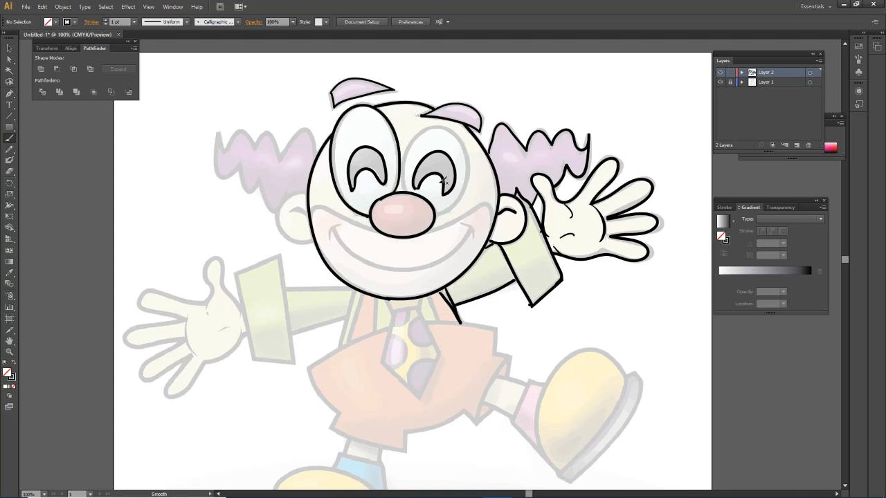
mouse_move(402, 186)
left_mouse_down()
mouse_move(463, 138)
mouse_move(472, 188)
left_mouse_up()
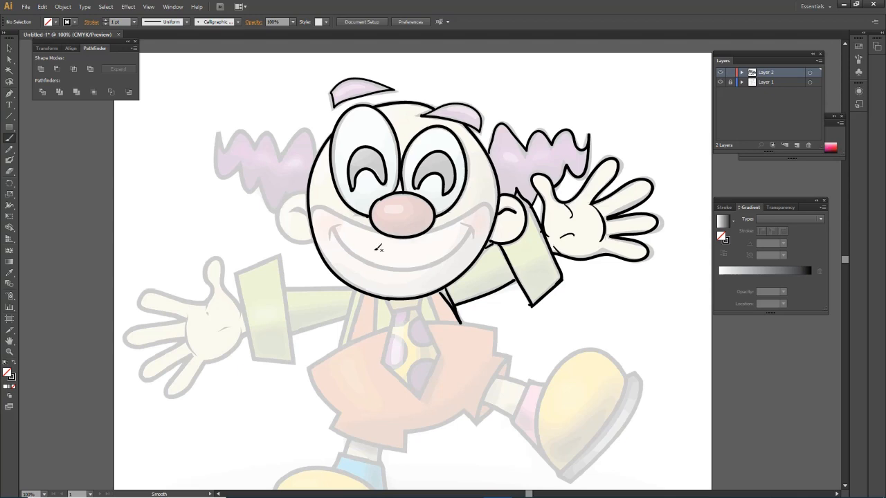
Step: Trace the upper edge of the muzzle on both sides of the nose and the smile with its corner creases
left_click_drag(319, 206, 375, 230)
key("ctrl+z")
mouse_move(322, 207)
left_mouse_down()
mouse_move(379, 232)
mouse_move(460, 220)
mouse_move(491, 202)
mouse_move(495, 224)
left_mouse_up()
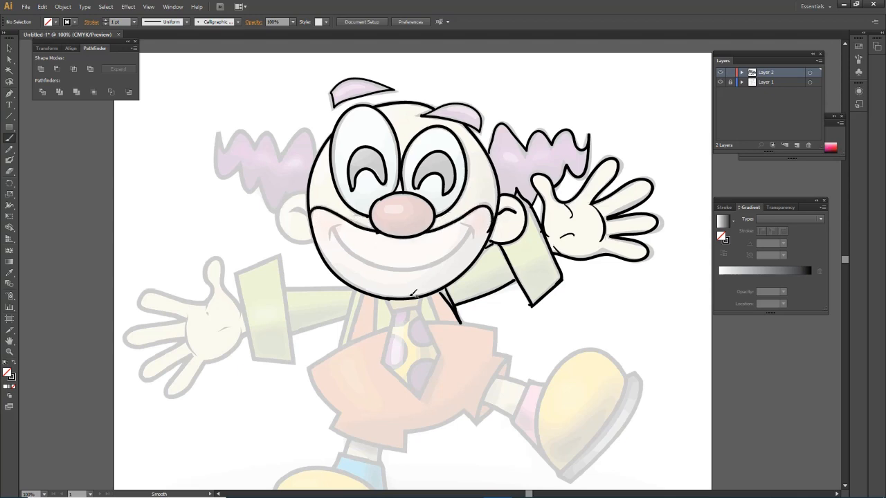
key("ctrl+z")
mouse_move(428, 231)
left_mouse_down()
mouse_move(485, 204)
mouse_move(490, 229)
left_mouse_up()
mouse_move(335, 230)
left_mouse_down()
mouse_move(355, 251)
mouse_move(453, 252)
mouse_move(473, 225)
mouse_move(379, 265)
mouse_move(475, 229)
mouse_move(465, 222)
left_mouse_up()
key("ctrl+z")
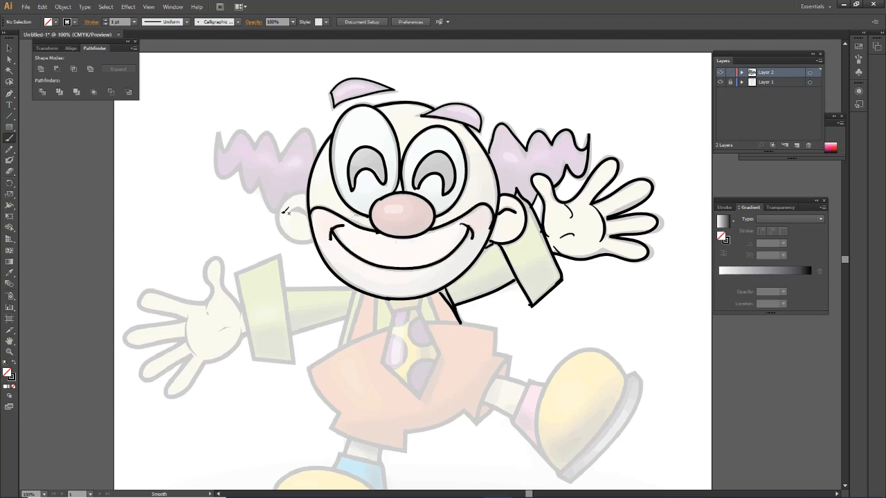
Step: Outline the ear and the wavy hair tuft on the drawing's left side of the head
mouse_move(307, 191)
left_mouse_down()
mouse_move(285, 201)
mouse_move(317, 228)
left_mouse_up()
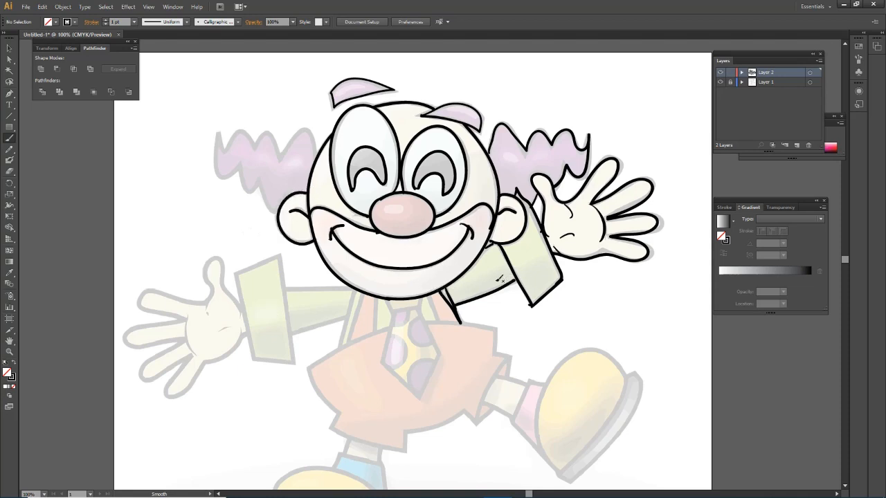
scroll(502, 240, "up", 2)
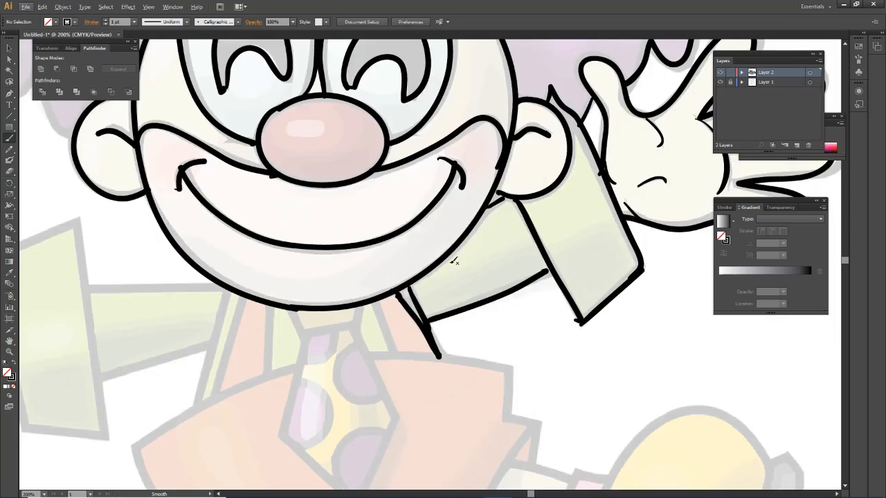
scroll(488, 206, "down", 2)
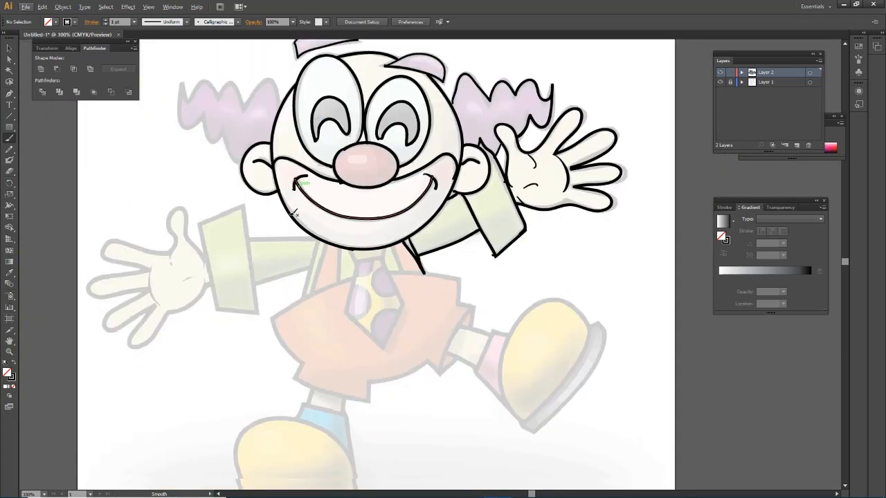
scroll(469, 127, "up", 2)
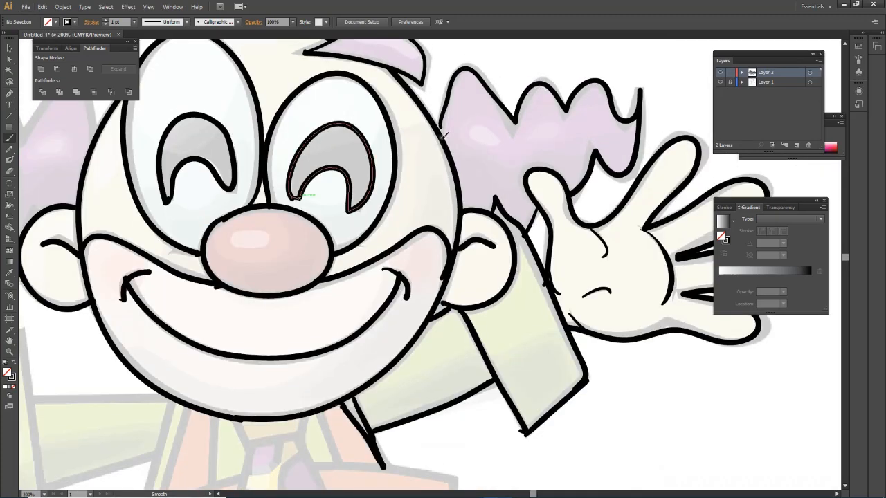
scroll(461, 85, "down", 1)
scroll(76, 171, "down", 2)
scroll(327, 177, "up", 2)
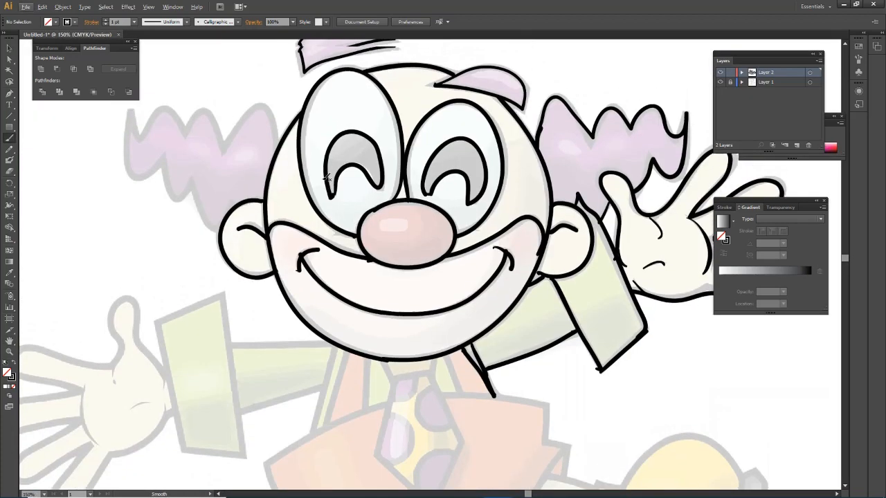
mouse_move(278, 158)
left_mouse_down()
mouse_move(265, 113)
mouse_move(221, 154)
mouse_move(178, 123)
mouse_move(134, 118)
mouse_move(127, 178)
mouse_move(221, 229)
mouse_move(231, 207)
left_mouse_up()
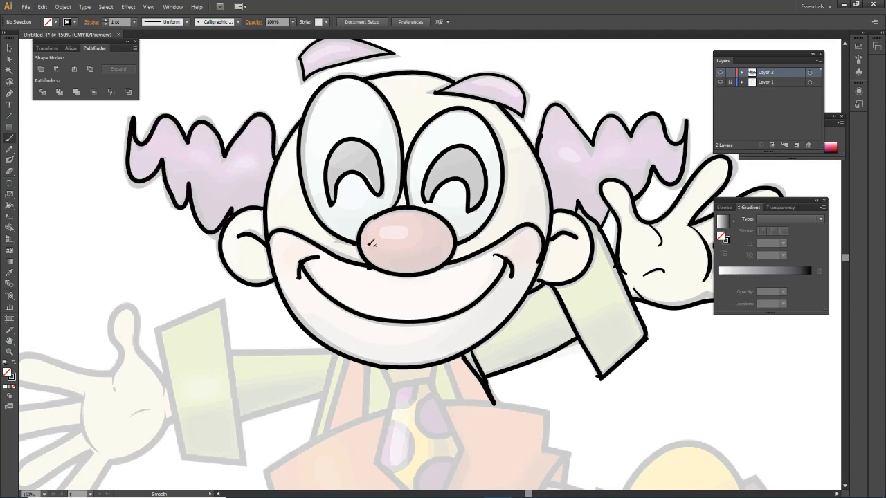
key("v")
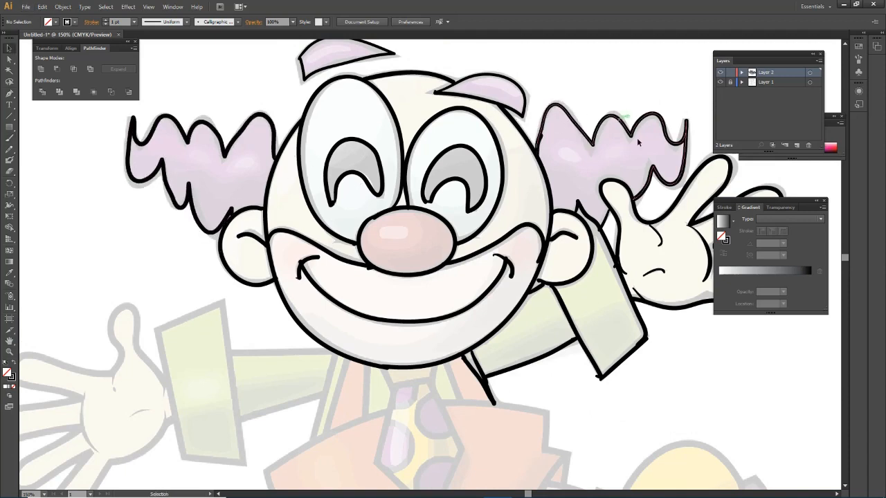
Step: Delete the traced strokes of the wavy hair tuft beside the raised hand
mouse_move(601, 88)
left_mouse_down()
mouse_move(661, 181)
mouse_move(665, 171)
left_mouse_up()
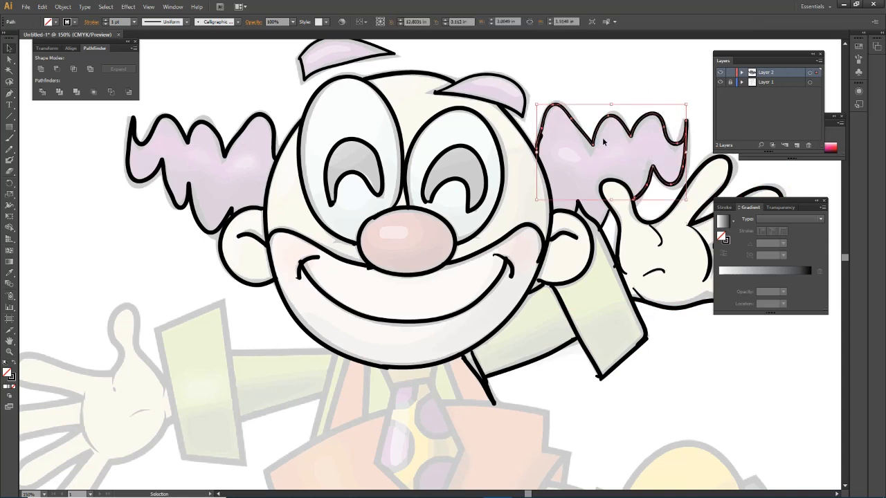
key("Delete")
left_click(604, 222)
key("Delete")
key("b")
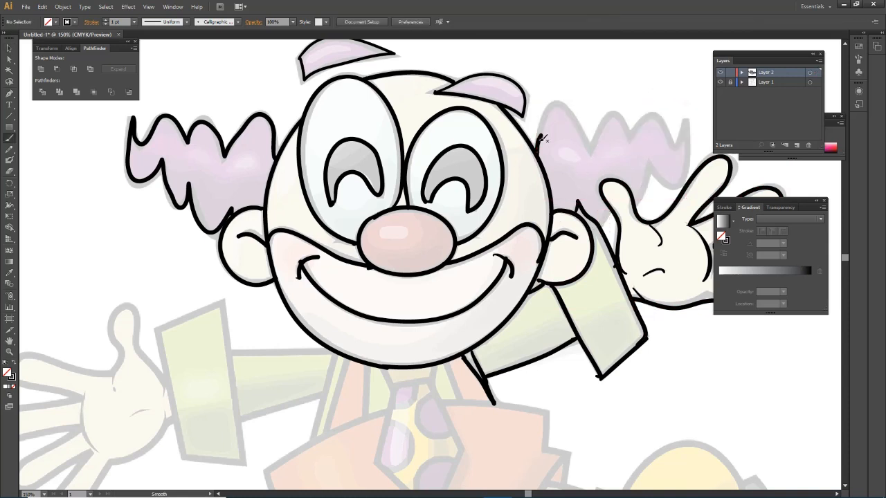
mouse_move(538, 144)
left_mouse_down()
mouse_move(579, 119)
mouse_move(635, 131)
mouse_move(686, 126)
mouse_move(646, 188)
left_mouse_up()
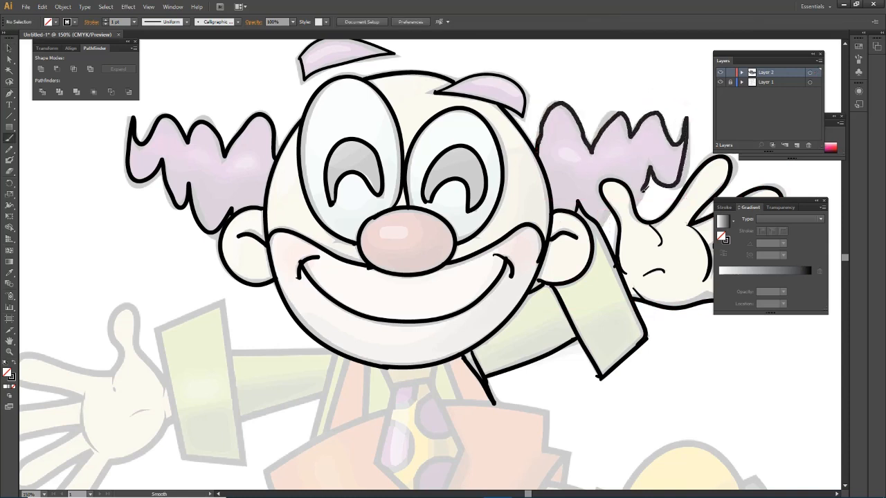
key("ctrl+z")
key("ctrl+z")
key("Delete")
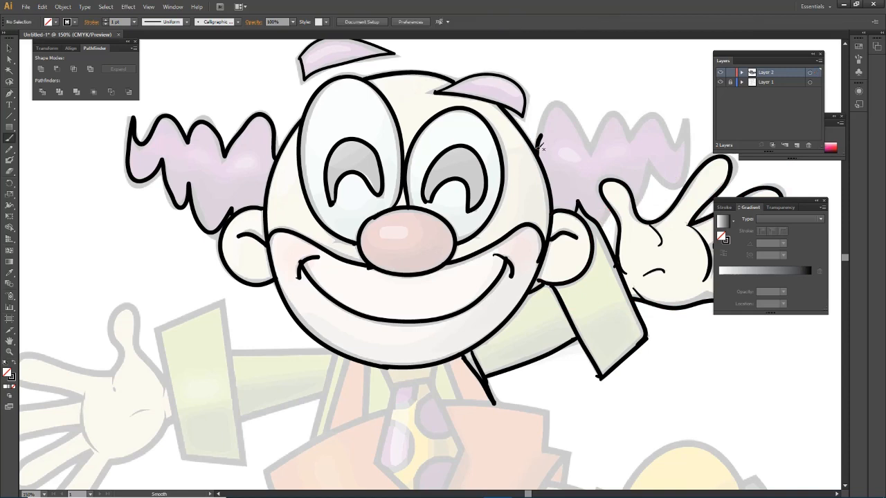
Step: Remove the stray mark beside the head and retrace the wavy hair tuft near the raised hand
key("v")
left_click(539, 145)
key("Delete")
key("b")
mouse_move(540, 149)
left_mouse_down()
mouse_move(664, 119)
mouse_move(688, 169)
mouse_move(647, 187)
mouse_move(637, 204)
left_mouse_up()
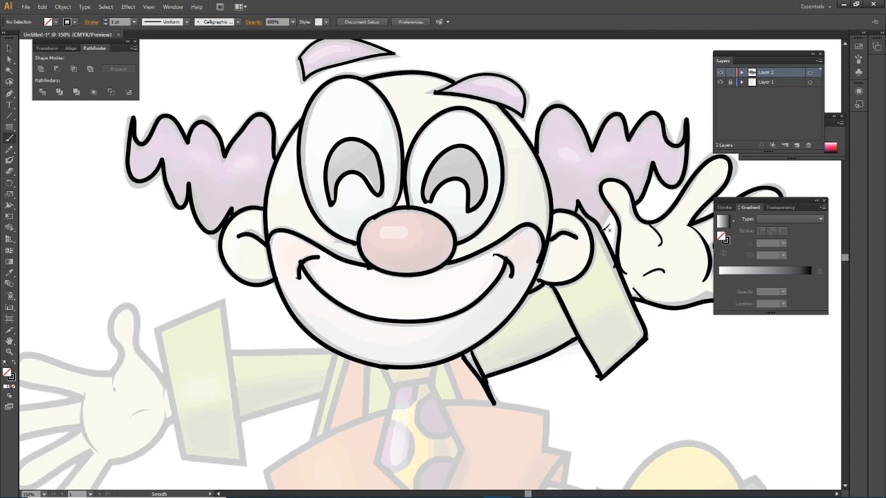
Step: Trace the top edge of the cuff and the upper edge of the sleeve on the arm on the drawing's left
left_click_drag(157, 333, 222, 306)
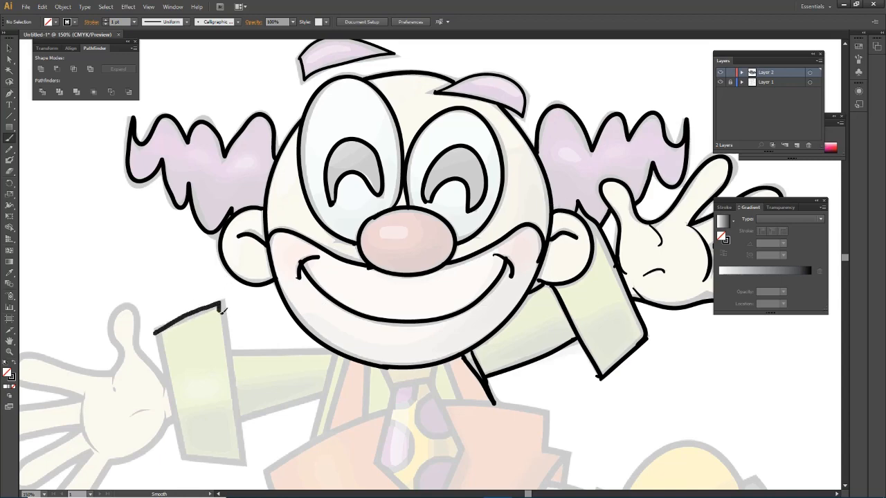
key("ctrl+z")
left_click_drag(217, 340, 209, 354)
mouse_move(163, 320)
left_mouse_down()
mouse_move(333, 229)
mouse_move(394, 221)
left_mouse_up()
mouse_move(402, 274)
left_mouse_down()
mouse_move(506, 270)
mouse_move(537, 313)
mouse_move(532, 339)
left_mouse_up()
Step: Trace the jacket and strap lines running down from under the chin on both sides of the tie
key("ctrl+z")
left_click_drag(536, 285, 539, 337)
left_click_drag(617, 281, 629, 322)
key("ctrl+z")
key("ctrl+z")
mouse_move(517, 279)
left_mouse_down()
mouse_move(496, 357)
mouse_move(479, 362)
left_mouse_up()
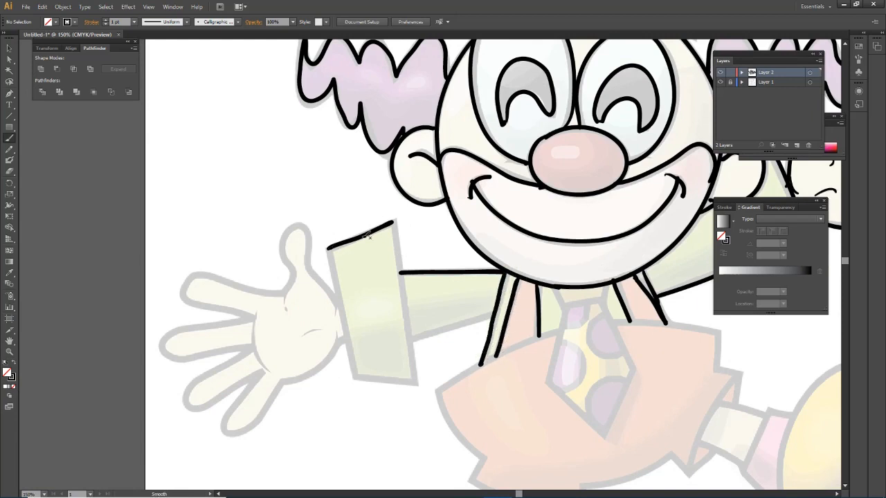
Step: Complete the cuff outline on the drawing's left arm and trace the lower edge of its sleeve
key("ctrl+z")
left_click_drag(392, 231, 414, 385)
mouse_move(412, 339)
left_mouse_down()
mouse_move(480, 308)
mouse_move(447, 329)
mouse_move(495, 314)
mouse_move(487, 315)
left_mouse_up()
key("ctrl+z")
key("ctrl+z")
mouse_move(328, 247)
left_mouse_down()
mouse_move(353, 380)
mouse_move(415, 384)
left_mouse_up()
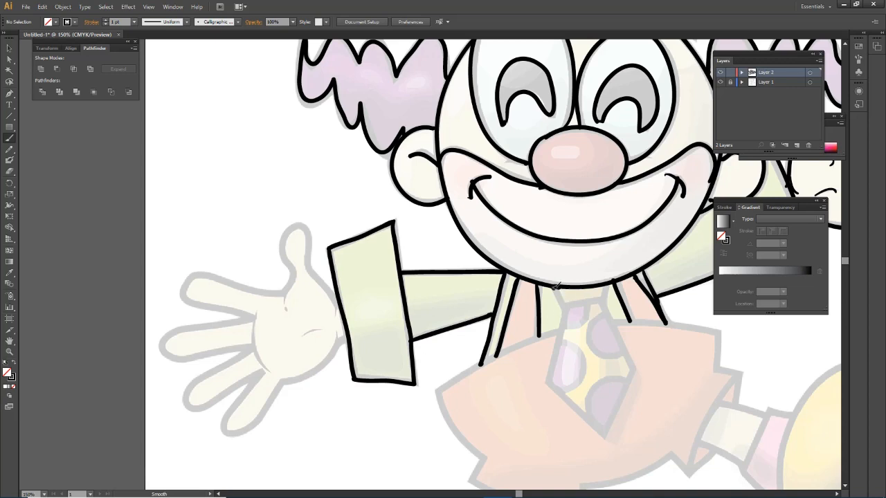
Step: Outline the tie knot under the chin and the tie down to its pointed tip
left_click_drag(554, 286, 604, 286)
left_click_drag(560, 302, 544, 381)
left_click_drag(599, 297, 633, 370)
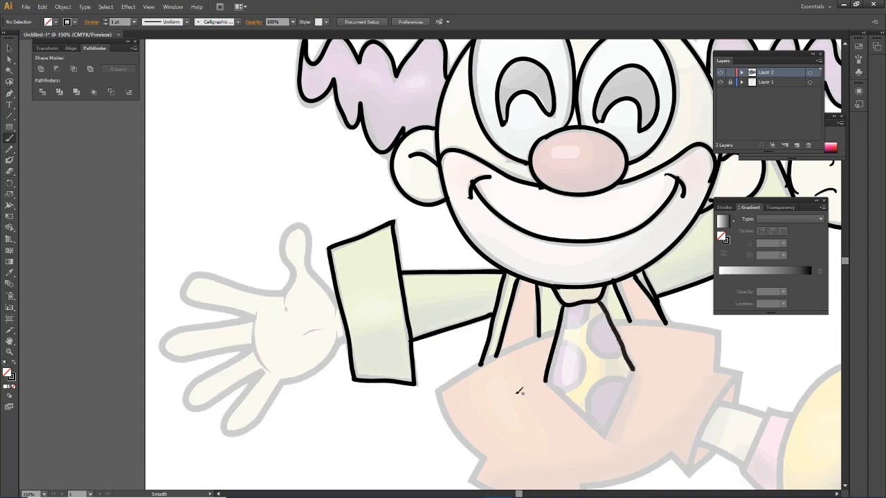
mouse_move(544, 381)
left_mouse_down()
mouse_move(574, 395)
mouse_move(605, 432)
left_mouse_up()
left_click_drag(637, 364, 604, 429)
key("ctrl+z")
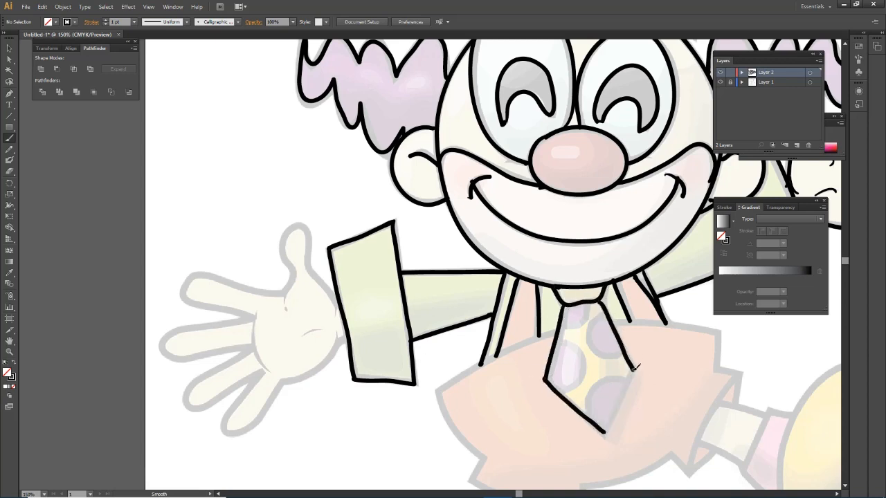
left_click_drag(637, 367, 604, 430)
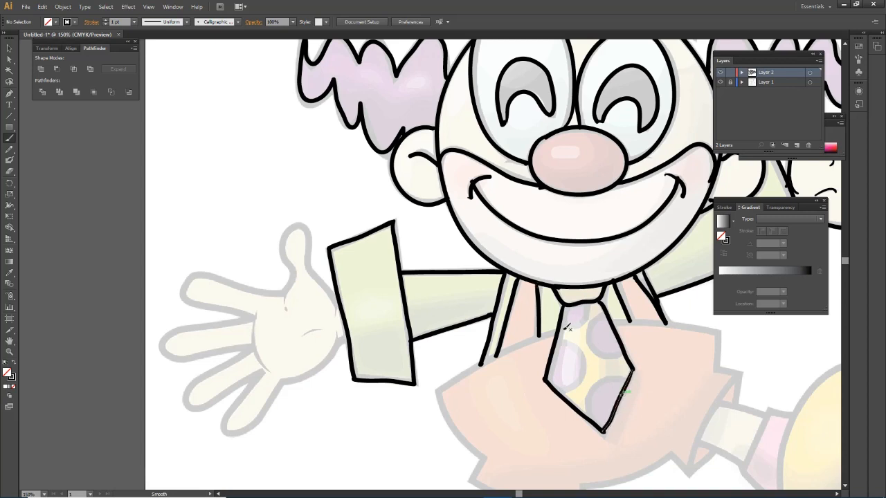
Step: Trace the curved edges of the four polka dots inside the tie
left_click_drag(590, 329, 606, 315)
left_click_drag(624, 352, 625, 352)
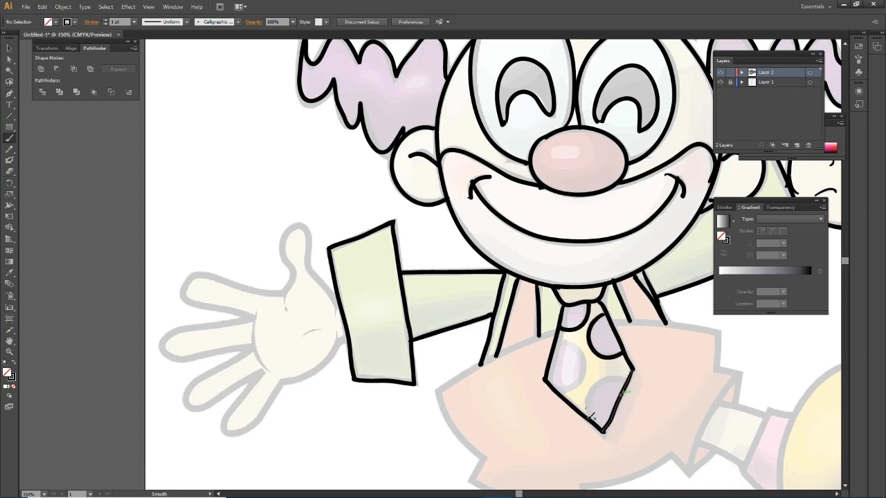
left_click_drag(589, 417, 628, 382)
key("ctrl+z")
mouse_move(588, 419)
left_mouse_down()
mouse_move(626, 382)
mouse_move(596, 396)
mouse_move(627, 382)
mouse_move(597, 391)
mouse_move(628, 382)
left_mouse_up()
key("ctrl+z")
key("ctrl+z")
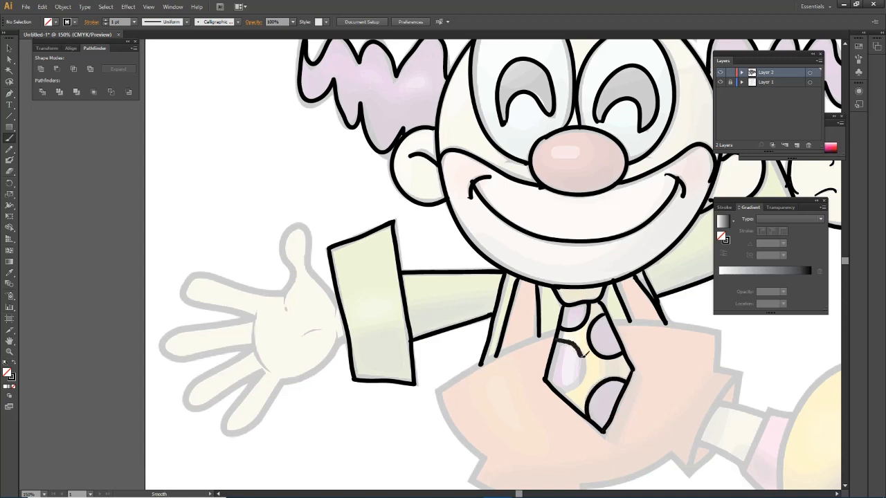
left_click_drag(584, 353, 586, 372)
Step: Trace the upper edge of the baggy trousers on both sides of the tie and begin their side edges
mouse_move(437, 394)
left_mouse_down()
mouse_move(565, 325)
mouse_move(507, 350)
mouse_move(556, 333)
left_mouse_up()
key("ctrl+z")
left_click_drag(666, 321, 718, 332)
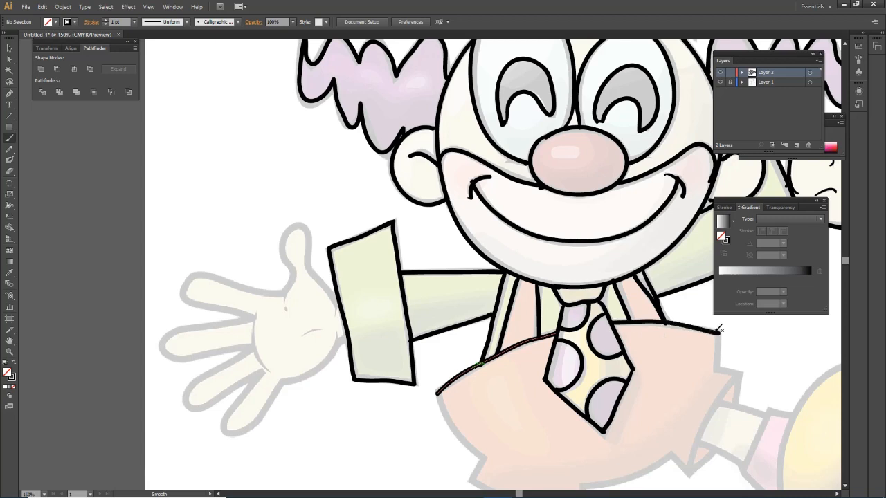
left_click_drag(488, 455, 487, 457)
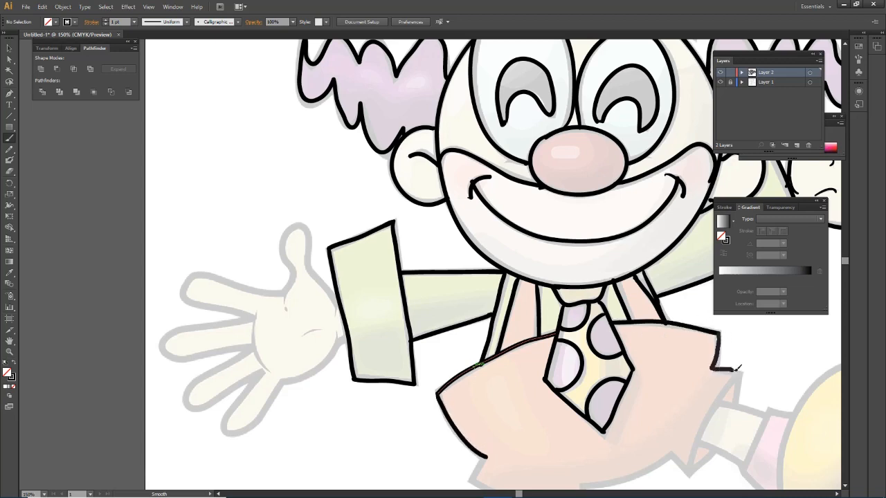
left_click_drag(735, 370, 740, 372)
key("ctrl+z")
mouse_move(718, 334)
left_mouse_down()
mouse_move(719, 358)
mouse_move(740, 373)
left_mouse_up()
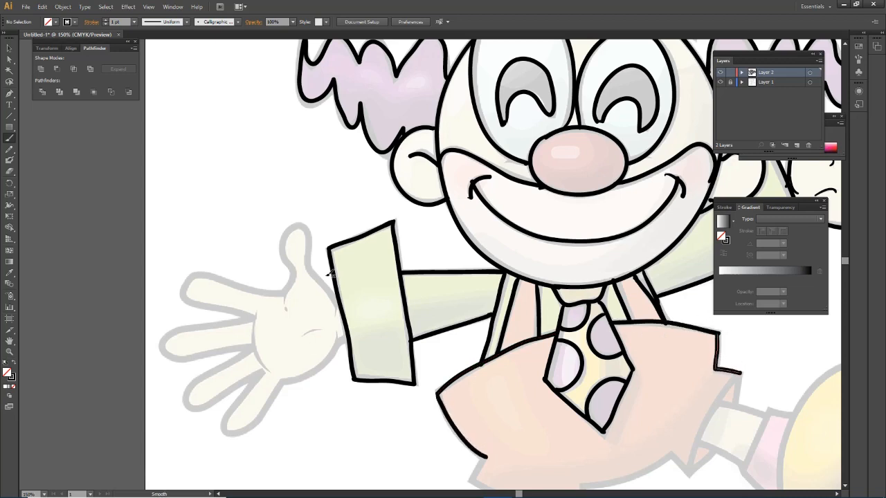
Step: Outline the thumb and the upper three fingers of the open hand on the drawing's left
mouse_move(339, 305)
left_mouse_down()
mouse_move(306, 229)
mouse_move(285, 288)
mouse_move(190, 275)
mouse_move(188, 302)
left_mouse_up()
key("ctrl+z")
mouse_move(253, 319)
left_mouse_down()
mouse_move(191, 303)
mouse_move(195, 274)
mouse_move(284, 292)
mouse_move(301, 222)
mouse_move(306, 251)
mouse_move(339, 306)
left_mouse_up()
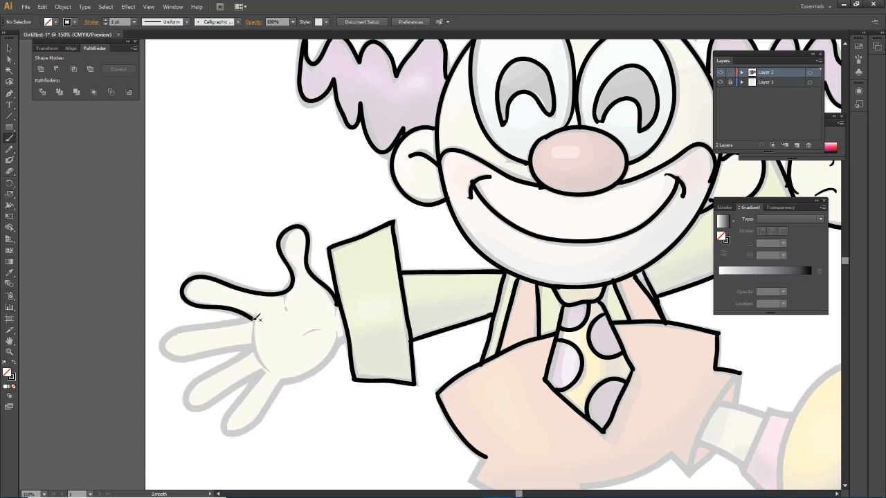
left_click_drag(254, 317, 189, 325)
mouse_move(202, 357)
left_mouse_down()
mouse_move(243, 345)
mouse_move(187, 392)
mouse_move(221, 399)
mouse_move(261, 374)
left_mouse_up()
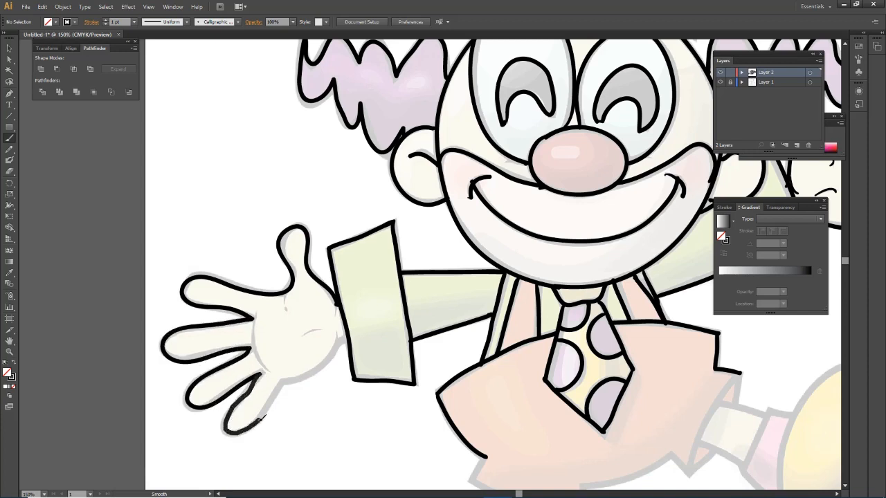
Step: Trace the lowest finger, the palm's lower edge to the wrist, and the palm creases of the open hand
mouse_move(264, 416)
left_mouse_down()
mouse_move(290, 377)
mouse_move(313, 370)
left_mouse_up()
key("ctrl+z")
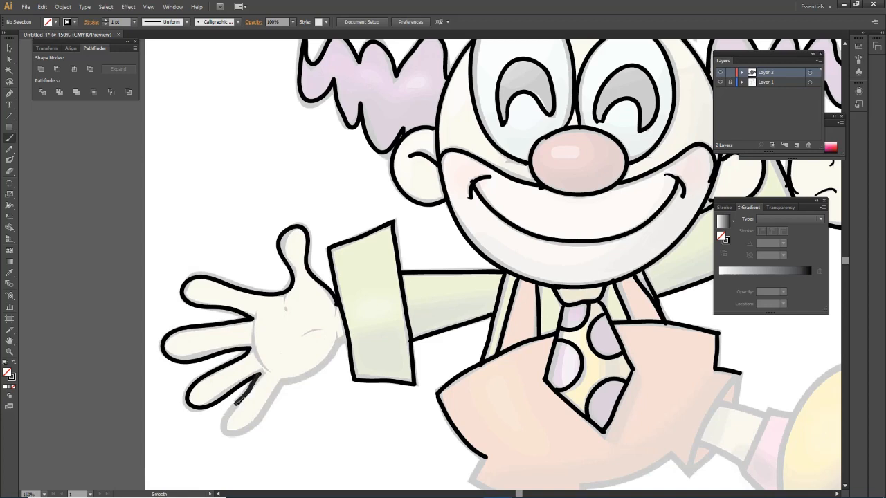
left_click_drag(236, 403, 277, 395)
left_click_drag(330, 358, 339, 341)
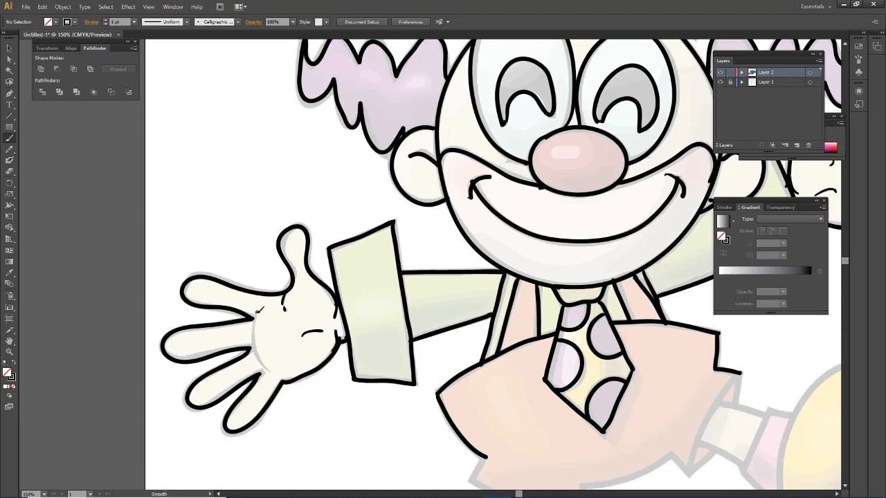
key("ctrl+z")
left_click_drag(270, 361, 283, 361)
Step: Trace the bottom hem of the trousers from the standing leg across to the raised leg
scroll(556, 369, "down", 2)
left_click_drag(506, 340, 333, 314)
scroll(364, 318, "down", 3)
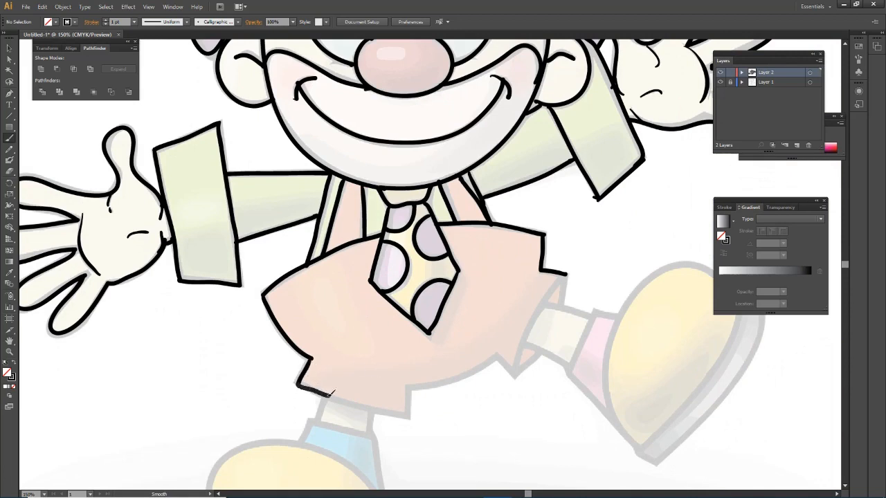
mouse_move(333, 392)
left_mouse_down()
mouse_move(410, 411)
mouse_move(414, 386)
mouse_move(503, 353)
mouse_move(516, 374)
mouse_move(541, 355)
mouse_move(540, 316)
mouse_move(566, 275)
left_mouse_up()
key("ctrl+z")
key("ctrl+z")
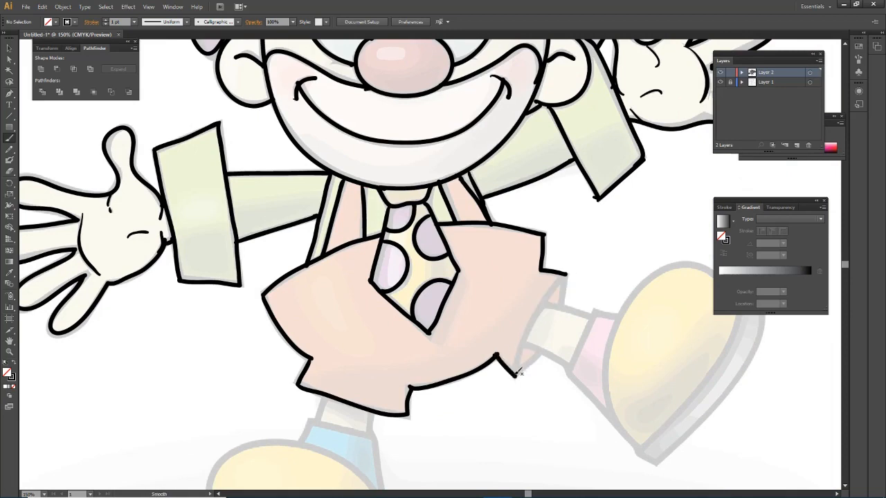
Step: Trace the folded trouser opening, the bare leg and the top of the pink sock on the raised leg
mouse_move(513, 374)
left_mouse_down()
mouse_move(567, 272)
mouse_move(560, 305)
left_mouse_up()
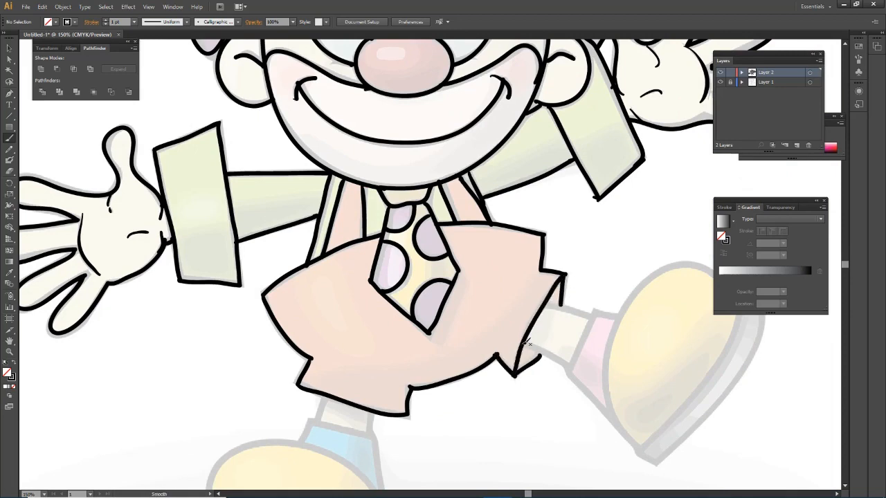
left_click_drag(571, 364, 570, 367)
left_click_drag(590, 309, 577, 361)
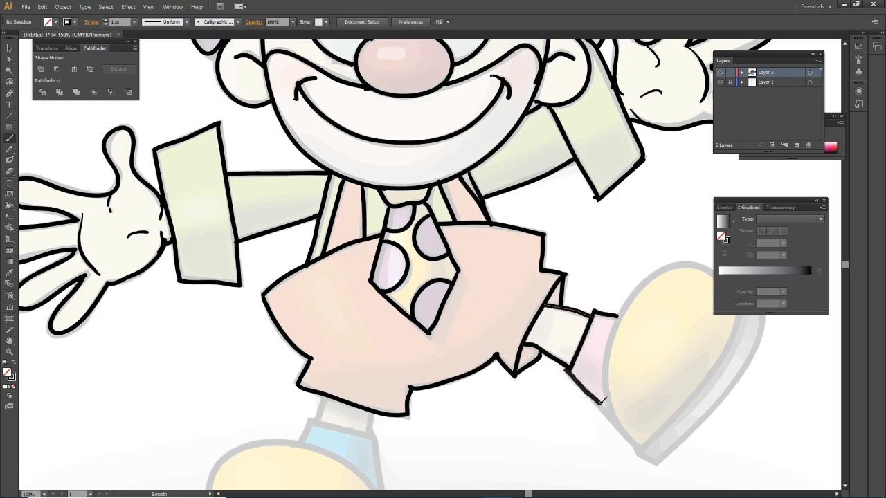
Step: Outline the rounded yellow shoe of the raised foot together with its grey sole
mouse_move(600, 400)
left_mouse_down()
mouse_move(625, 427)
mouse_move(606, 379)
mouse_move(618, 320)
mouse_move(649, 277)
mouse_move(712, 269)
left_mouse_up()
left_click_drag(510, 316, 428, 303)
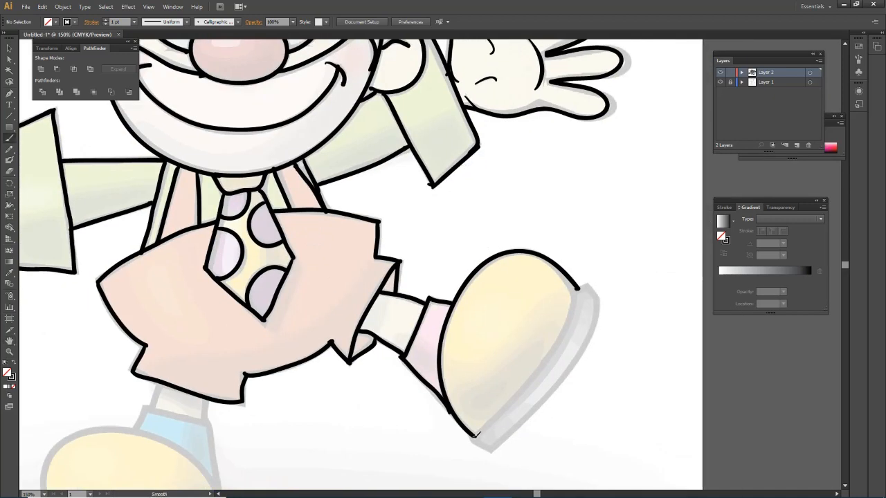
mouse_move(476, 436)
left_mouse_down()
mouse_move(567, 326)
mouse_move(588, 280)
left_mouse_up()
mouse_move(601, 319)
left_mouse_down()
mouse_move(576, 368)
mouse_move(476, 443)
left_mouse_up()
Step: Trace the blue sock's top and side edges on the standing leg
left_click_drag(283, 485, 500, 359)
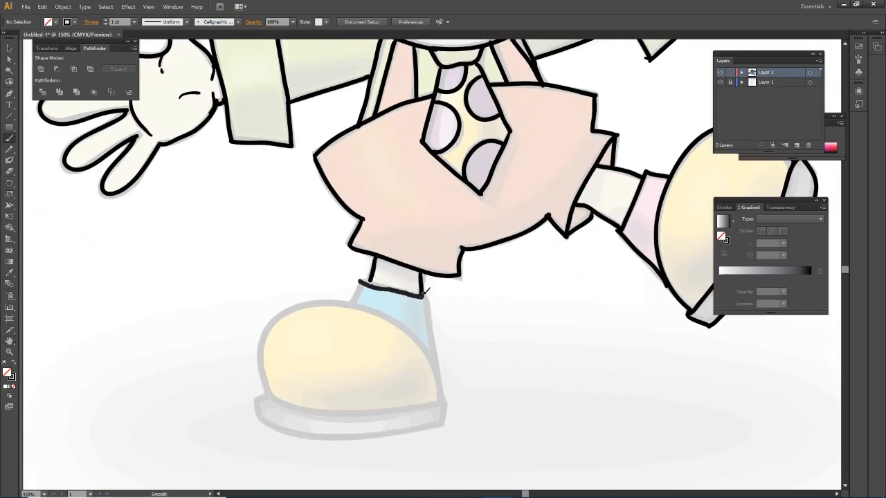
left_click_drag(357, 280, 354, 299)
left_click_drag(424, 296, 442, 402)
Step: Outline the ends and bottom edge of the grey sole under the standing foot's shoe
left_click_drag(273, 424, 392, 431)
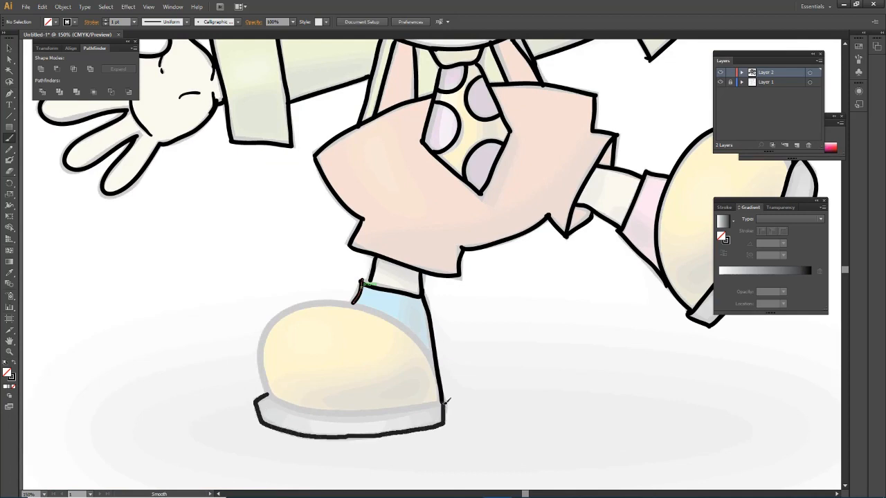
key("ctrl+z")
mouse_move(256, 399)
left_mouse_down()
mouse_move(263, 422)
mouse_move(288, 424)
mouse_move(339, 436)
left_mouse_up()
key("ctrl+z")
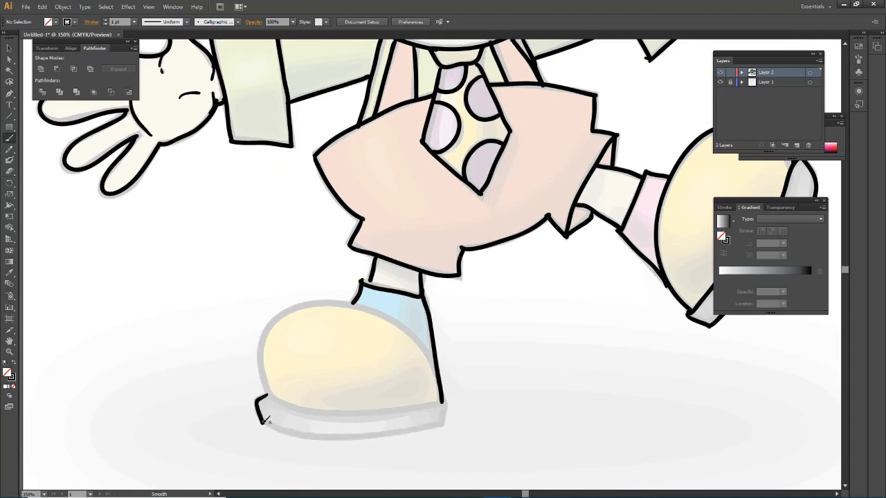
mouse_move(263, 424)
left_mouse_down()
mouse_move(303, 430)
mouse_move(444, 405)
left_mouse_up()
key("ctrl+z")
mouse_move(270, 424)
left_mouse_down()
mouse_move(370, 432)
mouse_move(442, 425)
mouse_move(445, 399)
left_mouse_up()
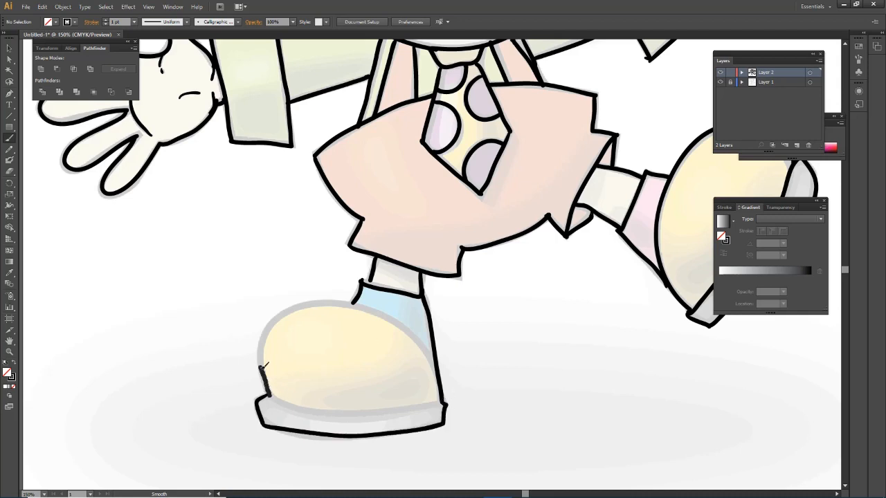
Step: Trace the rounded top of the standing foot's yellow shoe and the line separating it from the sole
mouse_move(264, 365)
left_mouse_down()
mouse_move(269, 322)
mouse_move(327, 301)
mouse_move(372, 309)
mouse_move(416, 337)
mouse_move(437, 372)
left_mouse_up()
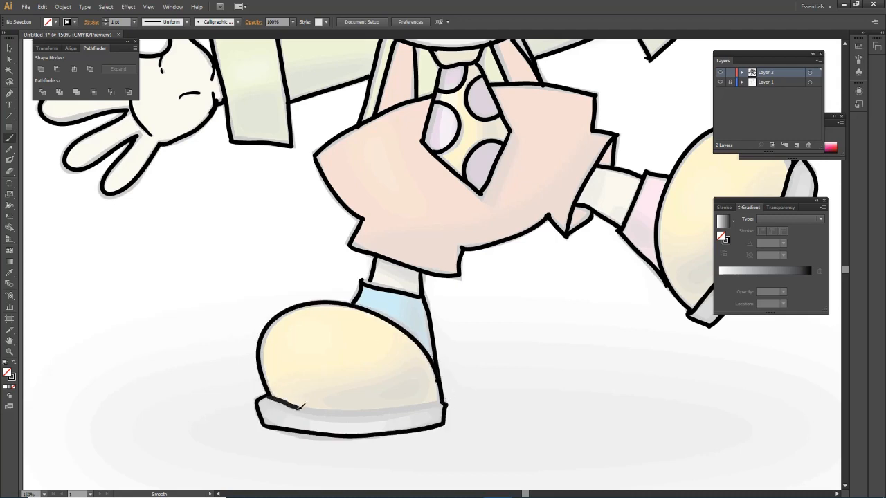
mouse_move(301, 406)
left_mouse_down()
mouse_move(359, 414)
mouse_move(440, 400)
left_mouse_up()
key("ctrl+z")
mouse_move(267, 397)
left_mouse_down()
mouse_move(321, 411)
mouse_move(434, 395)
left_mouse_up()
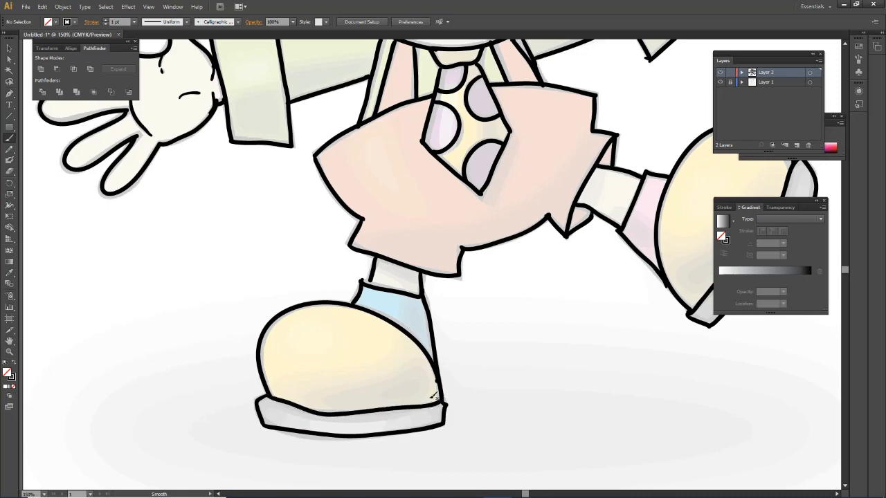
key("ctrl+z")
mouse_move(267, 397)
left_mouse_down()
mouse_move(339, 411)
mouse_move(444, 400)
left_mouse_up()
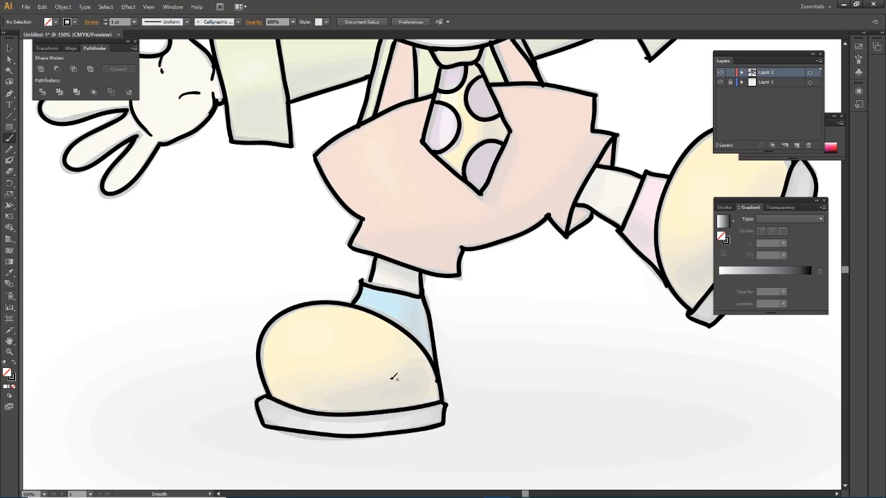
Step: Inspect the finished outline around the head at 200% to check that the strokes join properly
scroll(374, 371, "down", 2)
scroll(427, 330, "up", 1)
scroll(477, 174, "up", 2)
scroll(281, 281, "up", 2)
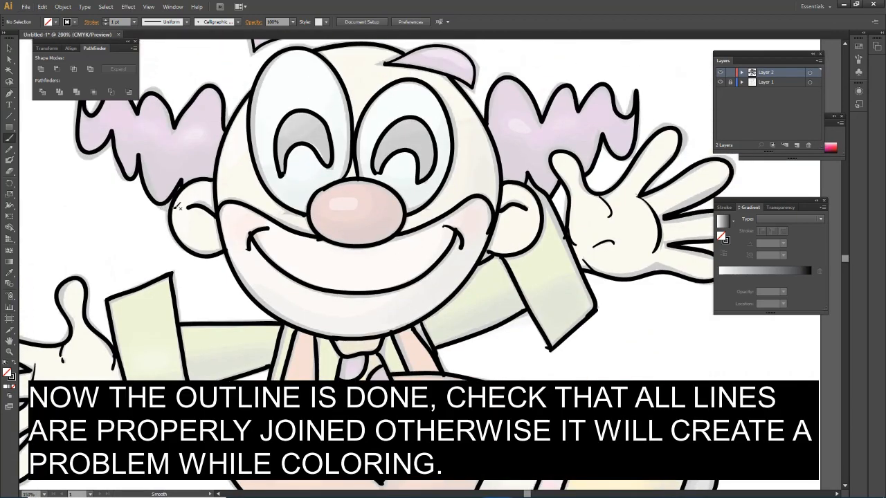
scroll(178, 207, "up", 2)
scroll(286, 287, "down", 1)
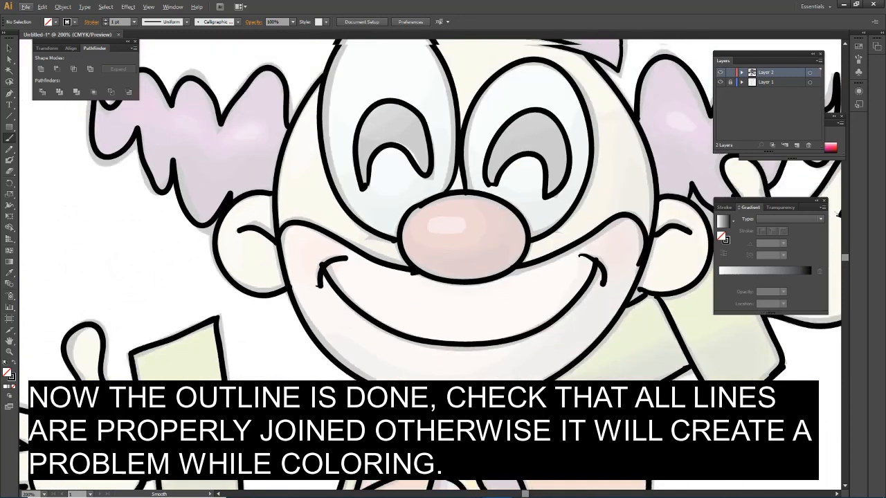
scroll(668, 313, "up", 2)
scroll(641, 300, "up", 1)
scroll(641, 296, "up", 2)
scroll(630, 294, "down", 2)
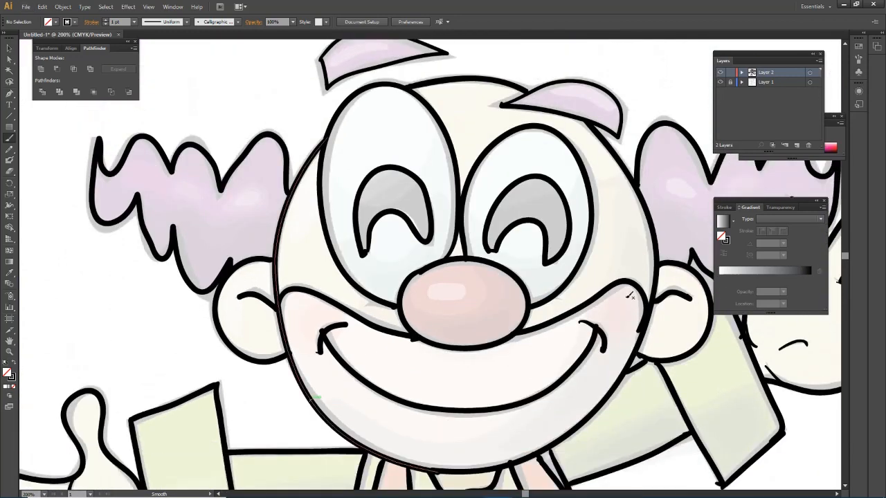
Step: Inspect the outlines of the body, legs and shoes for gaps, and check the line art alone with Layer 1 temporarily hidden
key("space")
left_click_drag(656, 244, 464, 77)
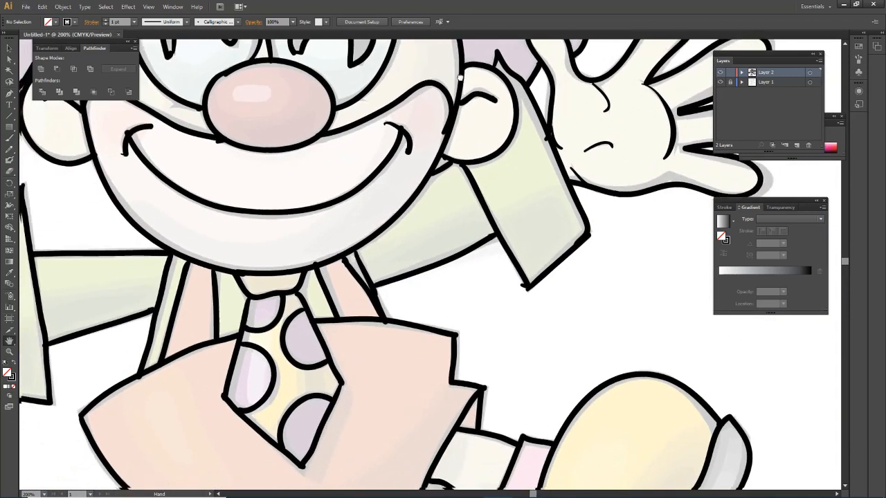
left_click_drag(490, 330, 845, 275)
left_click_drag(603, 401, 507, 312)
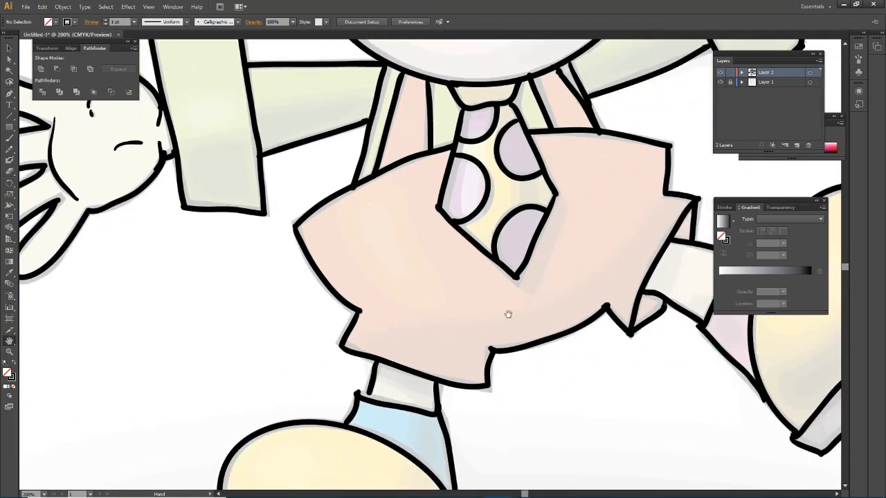
left_click_drag(725, 376, 541, 275)
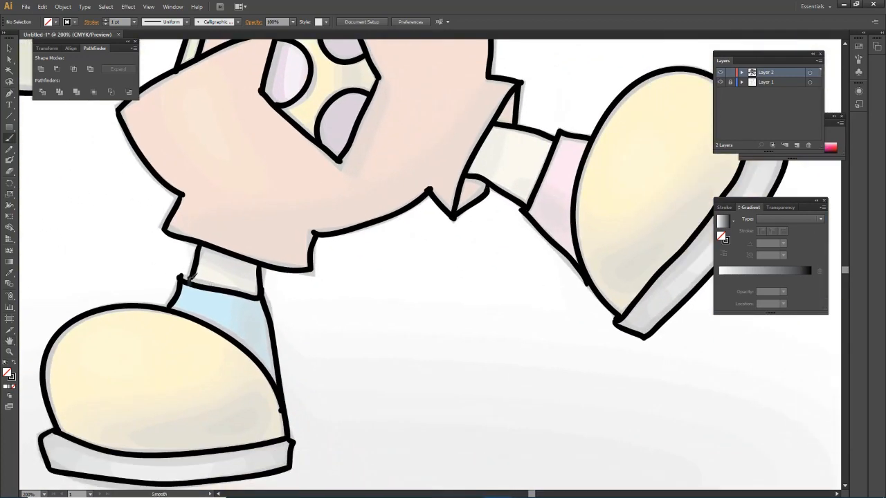
scroll(358, 298, "down", 1)
scroll(370, 308, "down", 1)
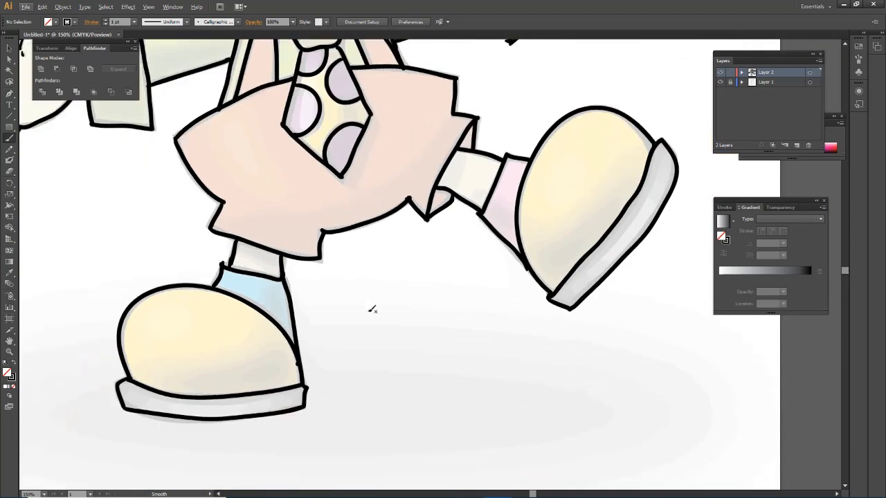
scroll(372, 308, "up", 10)
scroll(158, 307, "down", 2)
left_click_drag(117, 279, 265, 223)
scroll(265, 225, "up", 1)
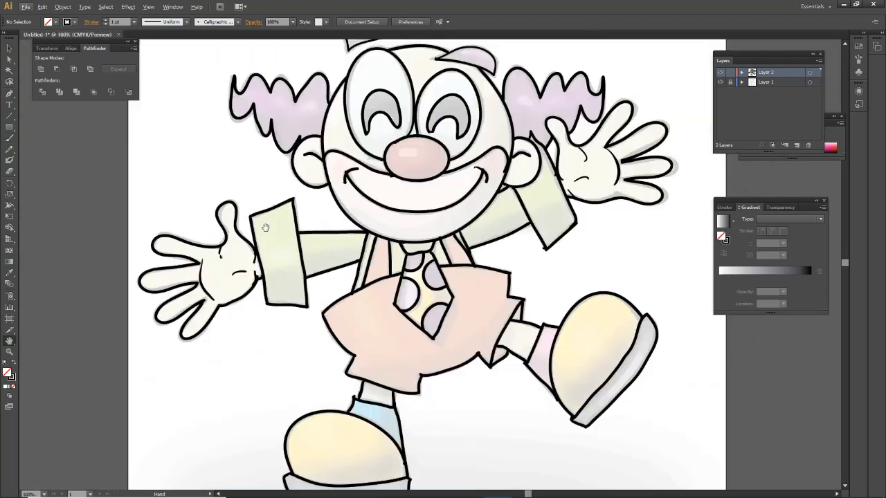
scroll(399, 148, "down", 1)
scroll(401, 148, "down", 1)
left_click(720, 83)
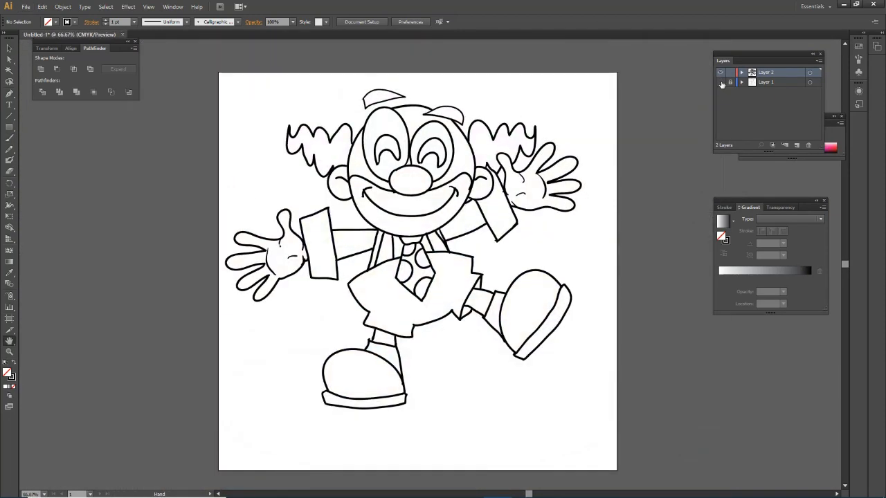
left_click(720, 82)
Step: Select all the clown outlines on Layer 2 and expand their appearance into filled shapes
key("v")
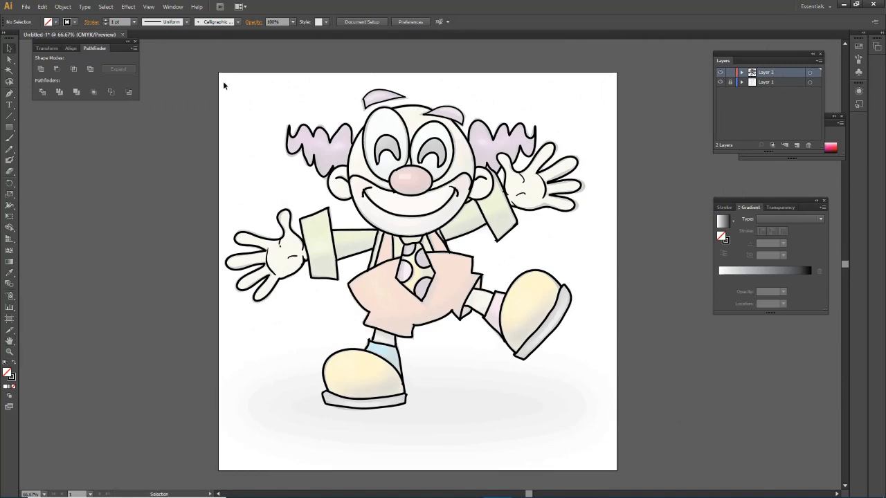
left_click_drag(222, 82, 598, 411)
left_click(63, 6)
left_click(101, 123)
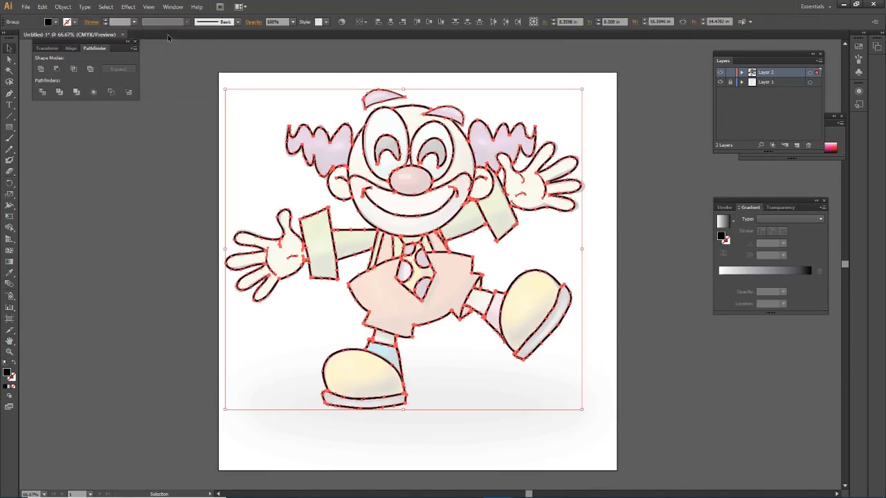
Step: Merge the expanded outlines with Pathfinder, then duplicate Layer 2 and lock the copy, keeping the original layer active
left_click(173, 6)
left_click(207, 303)
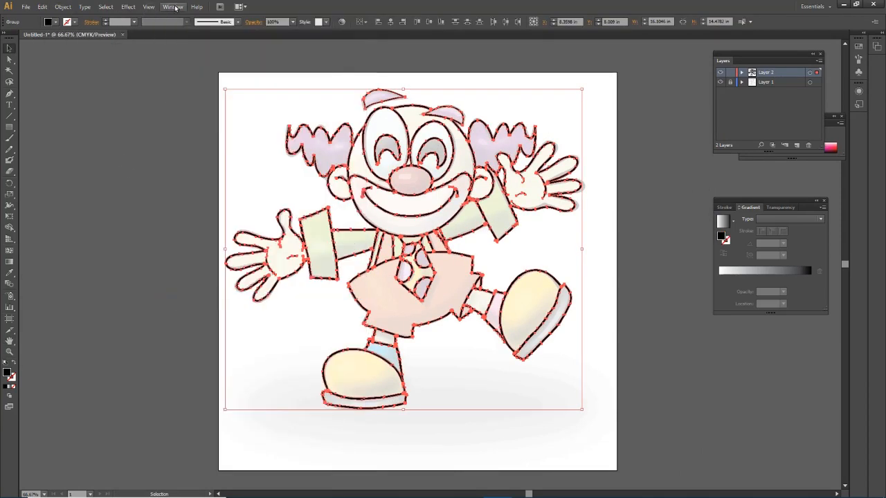
left_click(172, 6)
left_click(194, 297)
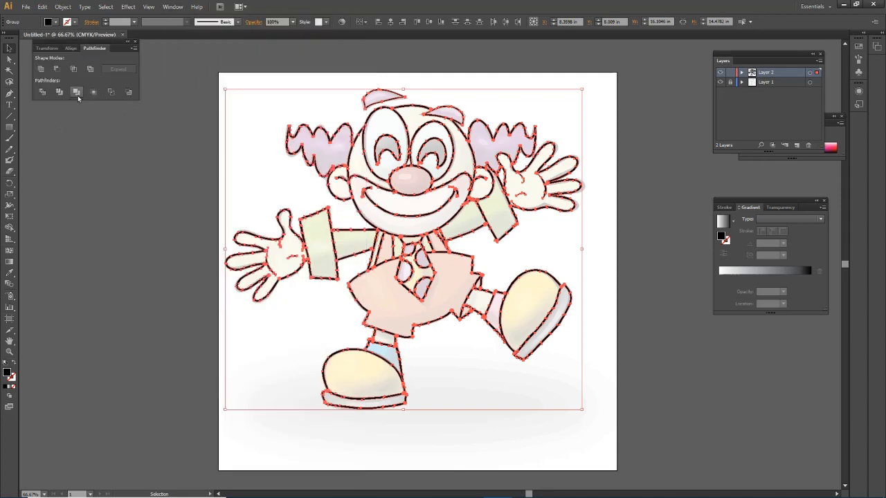
left_click(77, 92)
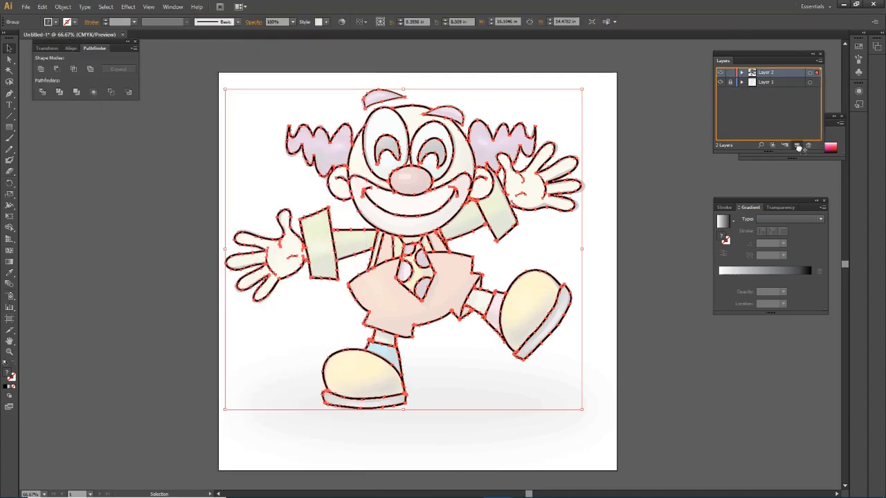
left_click_drag(799, 147, 797, 146)
key("ctrl+shift+a")
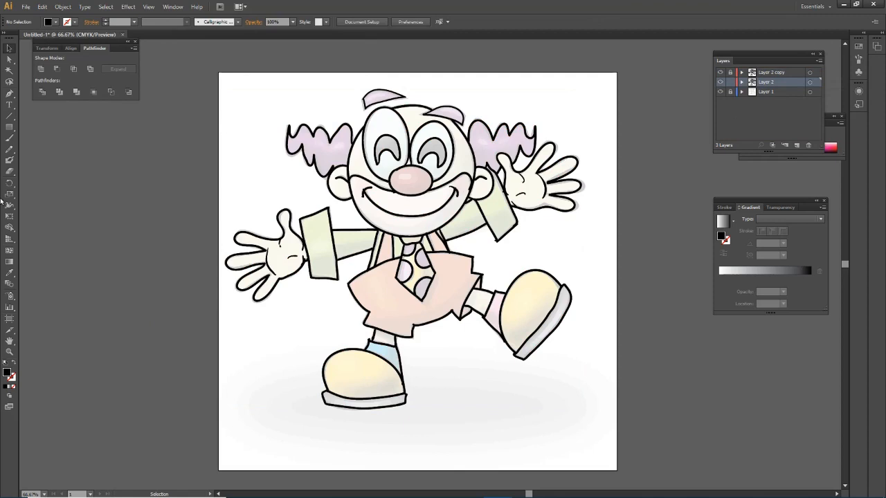
Step: Set the Rectangle tool's fill to a light skin tone, RGB 254, 227, 191
left_click(8, 128)
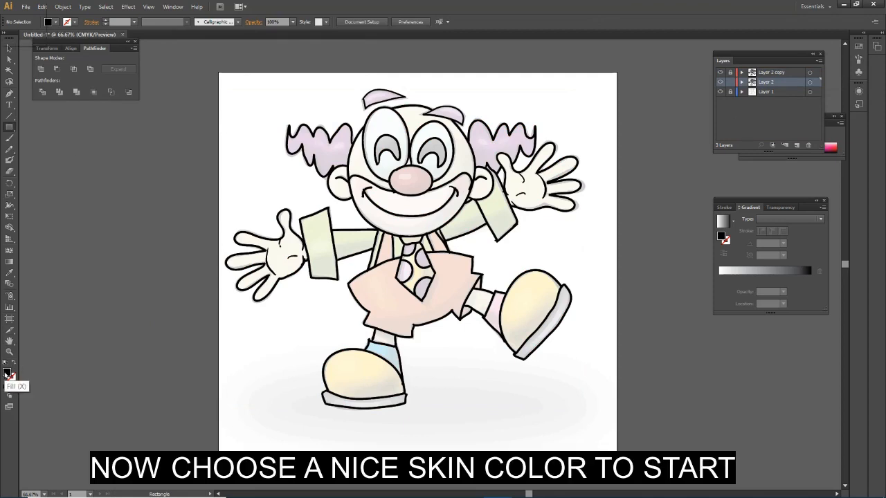
double_click(6, 373)
left_click_drag(457, 293, 459, 305)
mouse_move(329, 298)
left_mouse_down()
mouse_move(352, 187)
mouse_move(361, 189)
left_mouse_up()
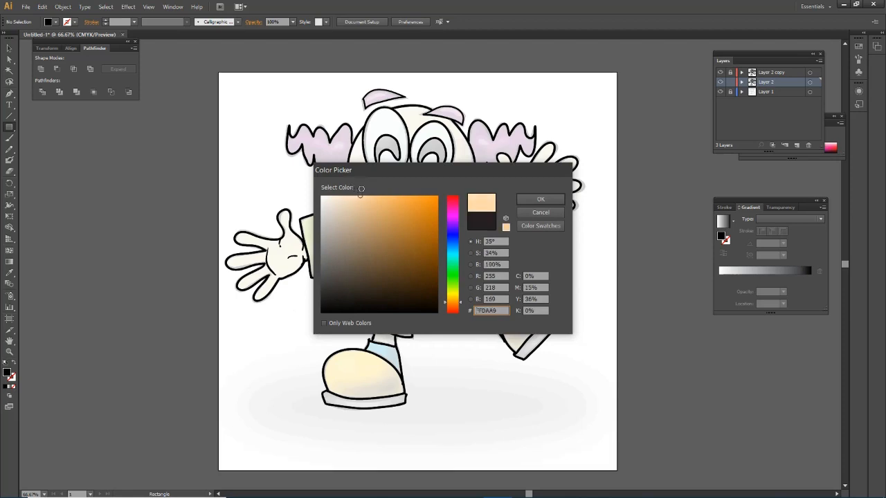
left_click(540, 199)
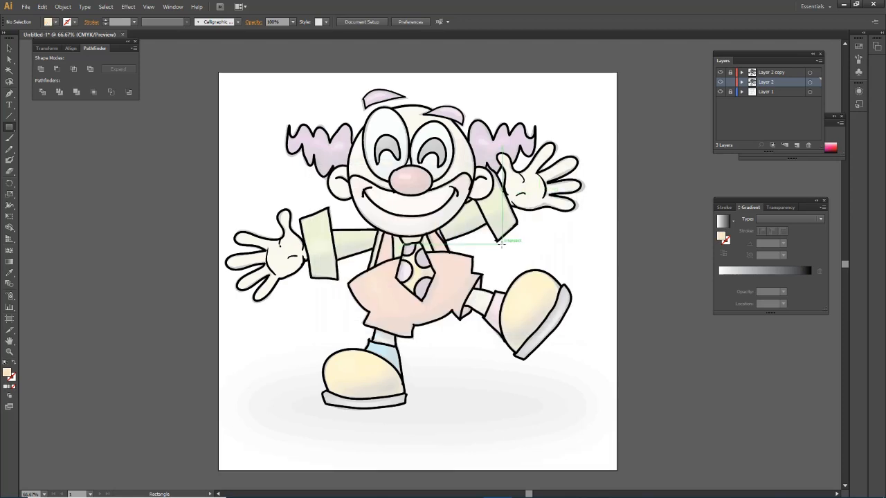
Step: Draw a skin-toned rectangle about 16.36 by 15.65 in over the whole clown and send it to the back of Layer 2
left_click_drag(233, 76, 589, 432)
key("ctrl+z")
left_click_drag(223, 79, 587, 426)
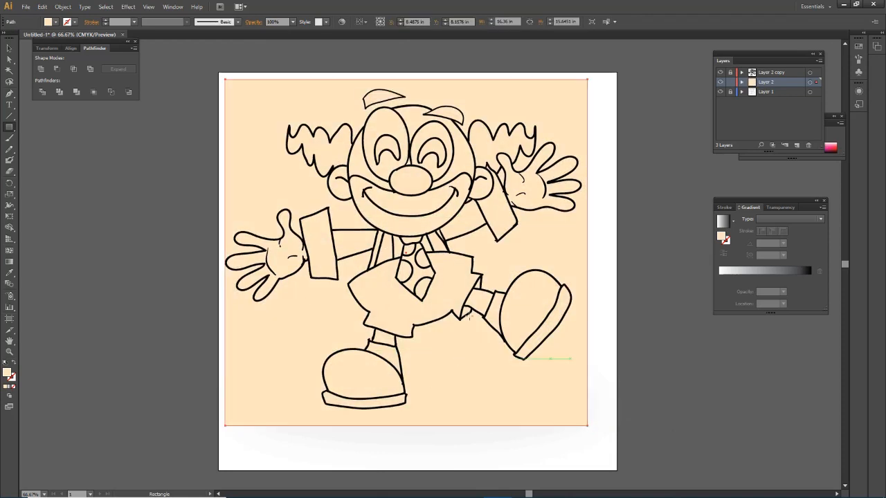
right_click(546, 242)
mouse_move(608, 383)
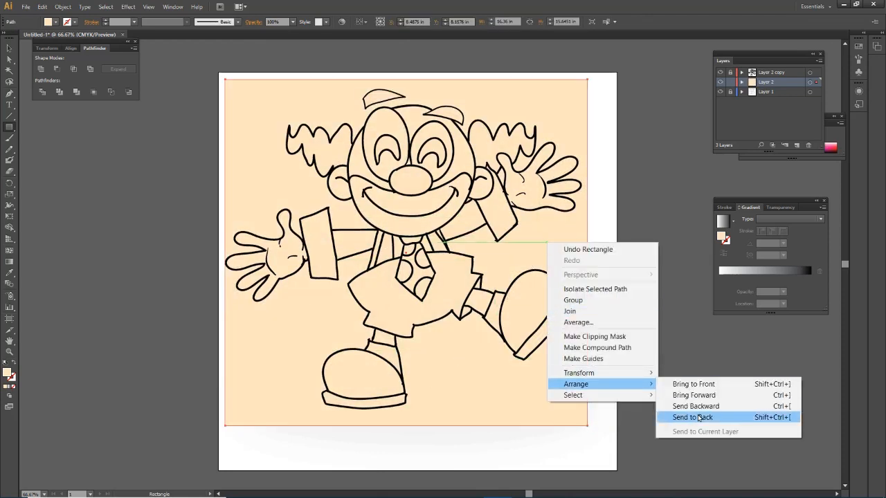
left_click(722, 419)
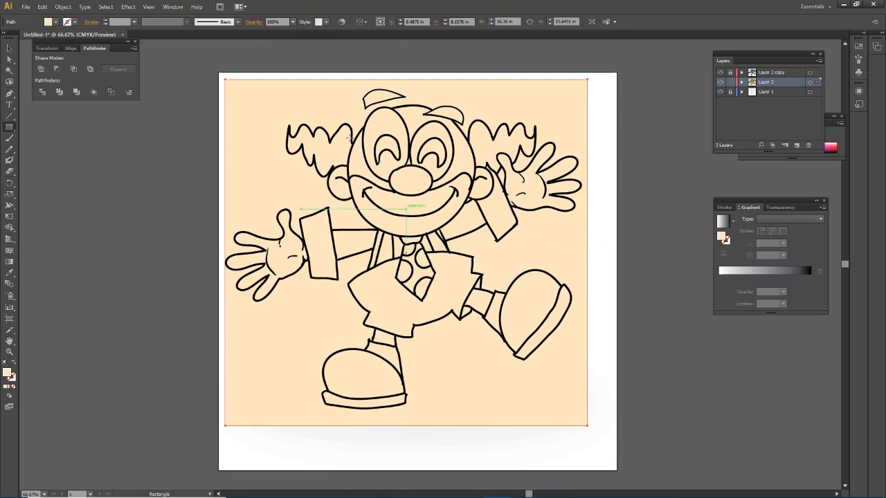
Step: Merge the skin-toned rectangle with the outlines using Pathfinder and isolate the resulting group
key("v")
left_click_drag(205, 49, 609, 471)
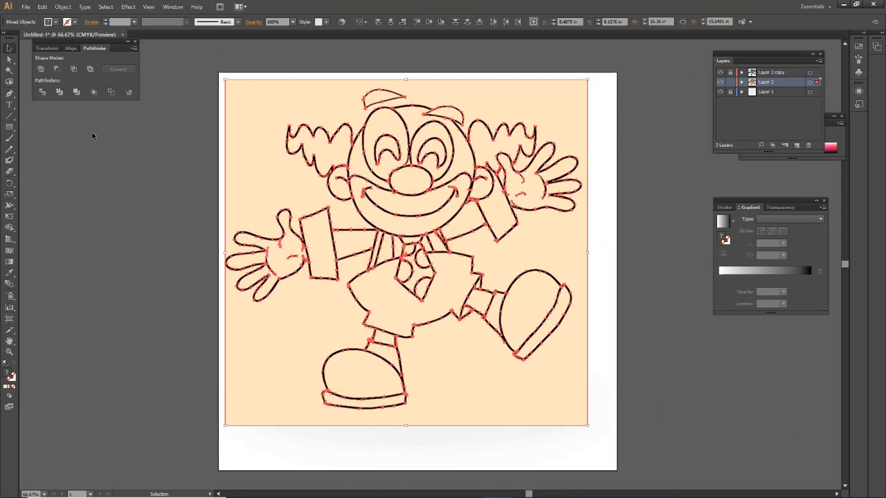
left_click(74, 94)
left_click_drag(196, 57, 644, 460)
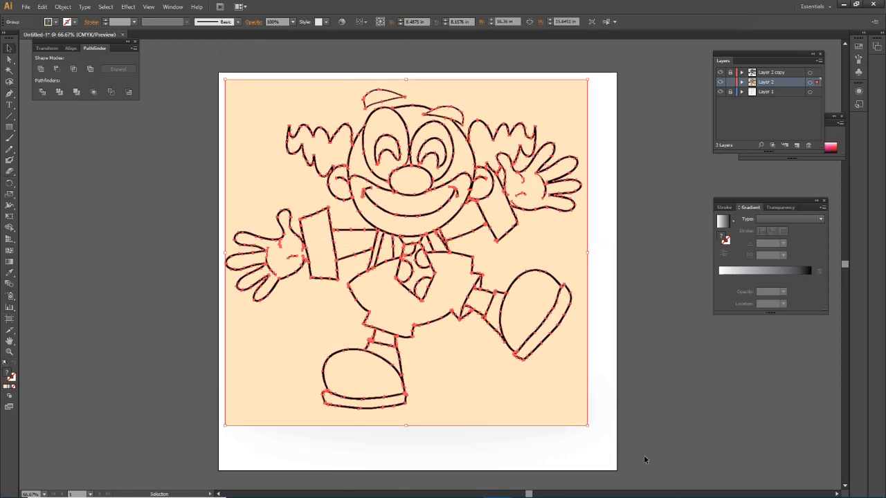
right_click(561, 279)
left_click(611, 294)
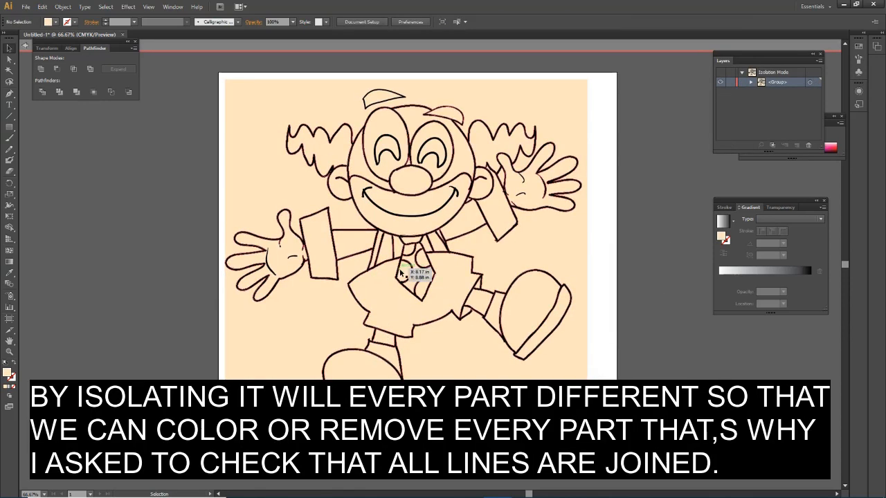
Step: Delete the skin-toned background area surrounding the clown
right_click(510, 253)
left_click(536, 263)
key("Delete")
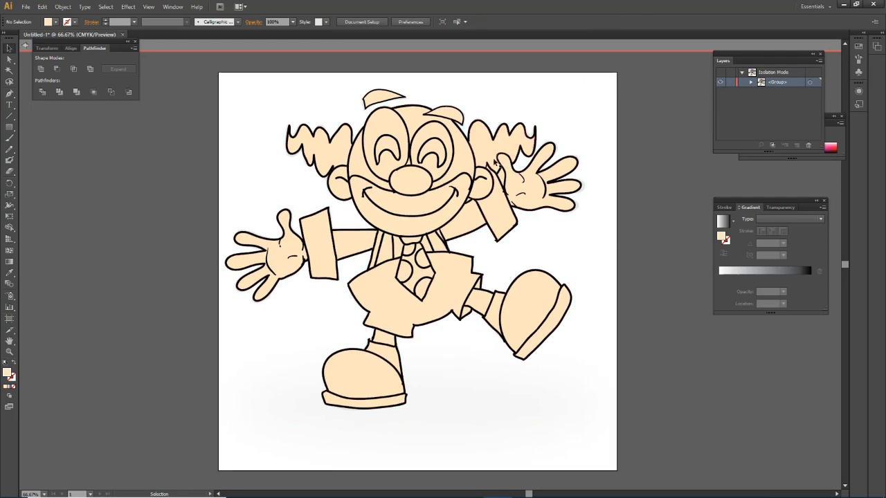
Step: Delete the skin-toned filler in the small gap between the raised hand and its cuff, and check the area below the ear
left_click(511, 190)
left_click(524, 235)
left_click(503, 177)
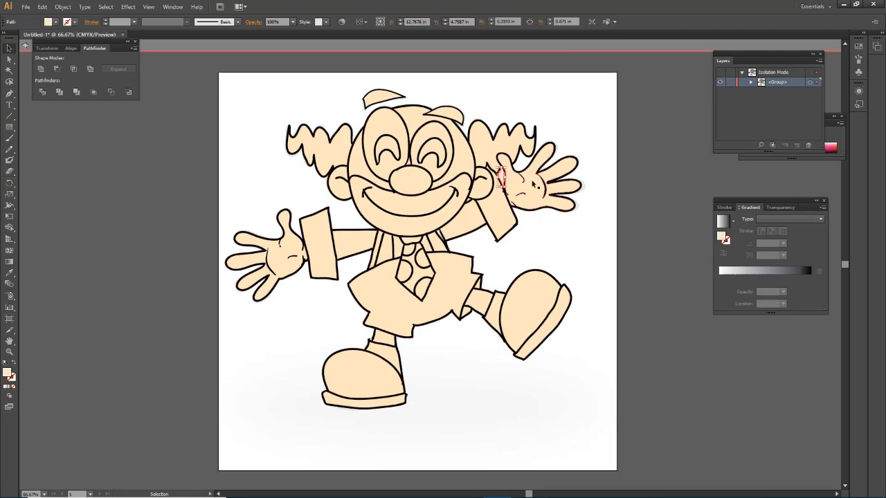
key("Delete")
scroll(470, 198, "up", 4)
scroll(471, 212, "down", 2)
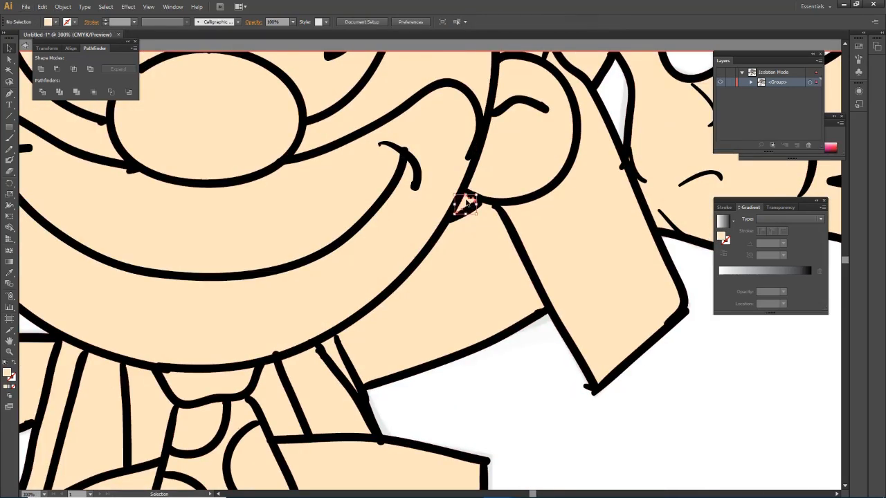
scroll(411, 236, "down", 2)
left_click_drag(253, 284, 364, 273)
scroll(419, 266, "down", 2)
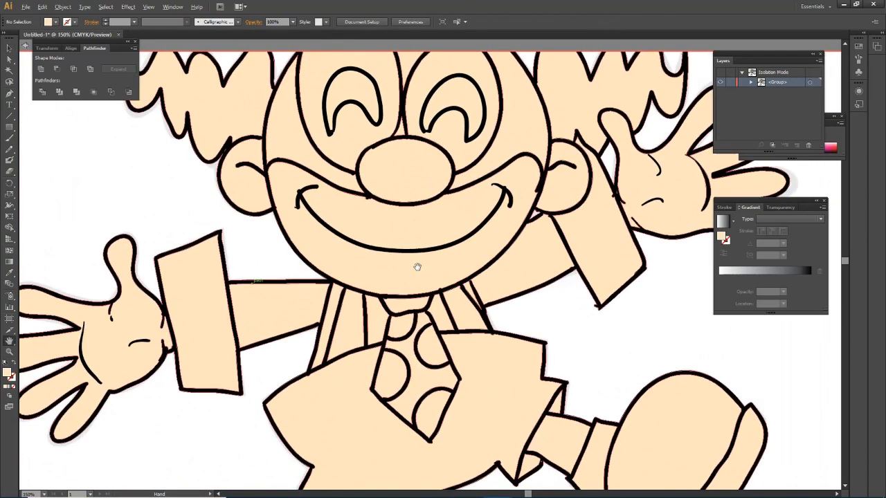
Step: Fill the large mouth area around the clown's smile with light magenta, #FFA1FF
key("v")
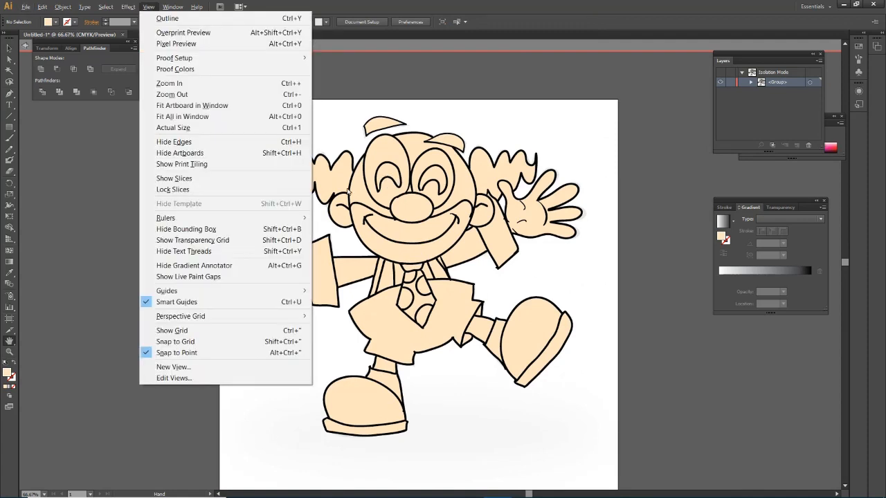
left_click(320, 216)
key("v")
left_click(398, 234)
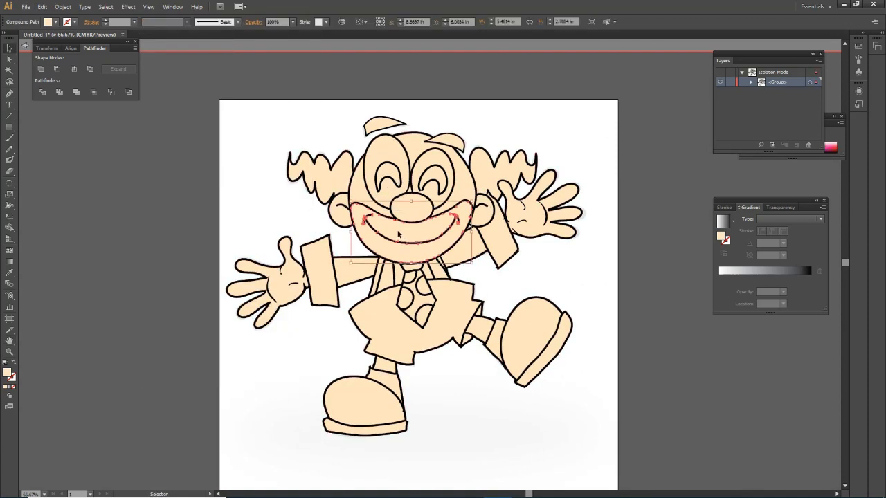
left_click(482, 220)
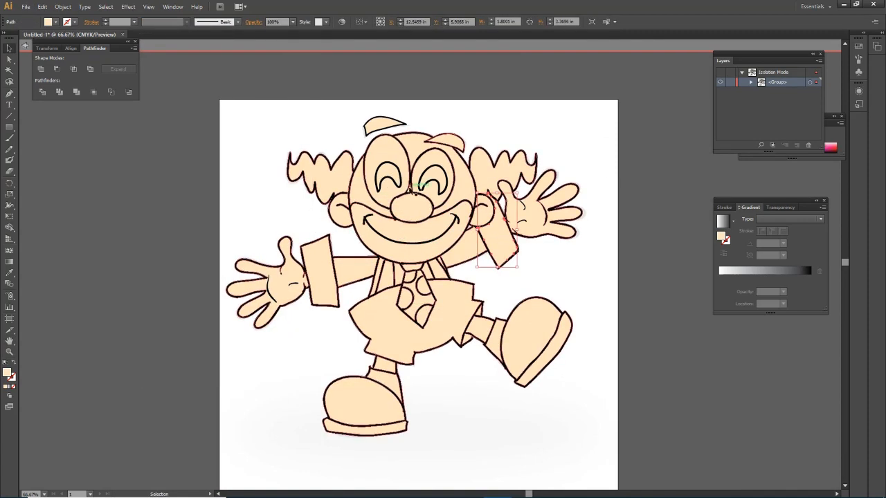
left_click(415, 241)
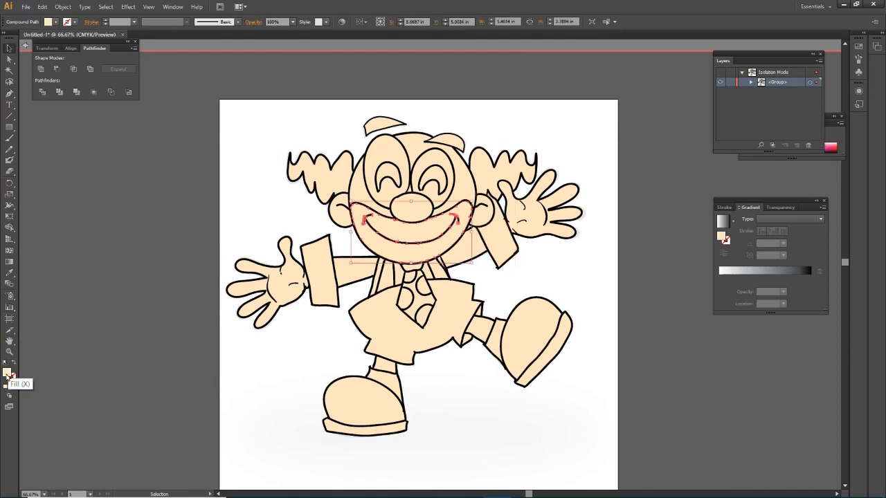
double_click(7, 375)
left_click(456, 305)
left_click(370, 203)
left_click_drag(457, 222, 456, 212)
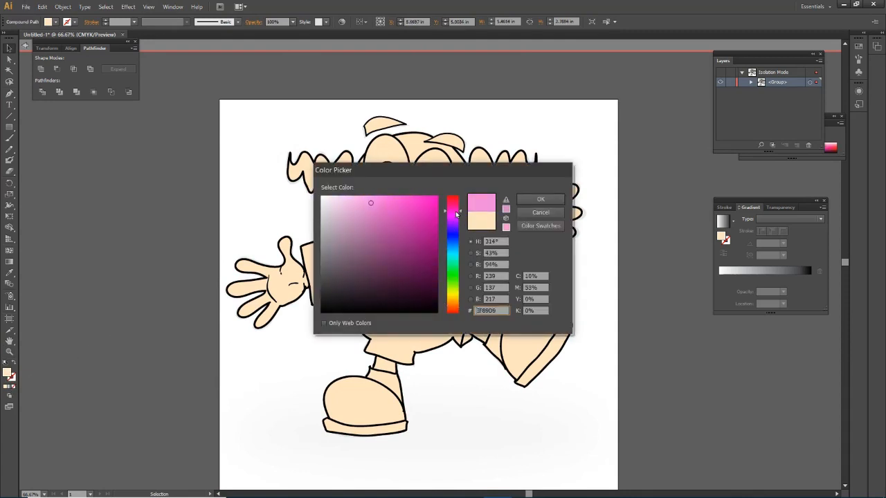
mouse_move(373, 202)
left_mouse_down()
mouse_move(381, 231)
mouse_move(368, 188)
left_mouse_up()
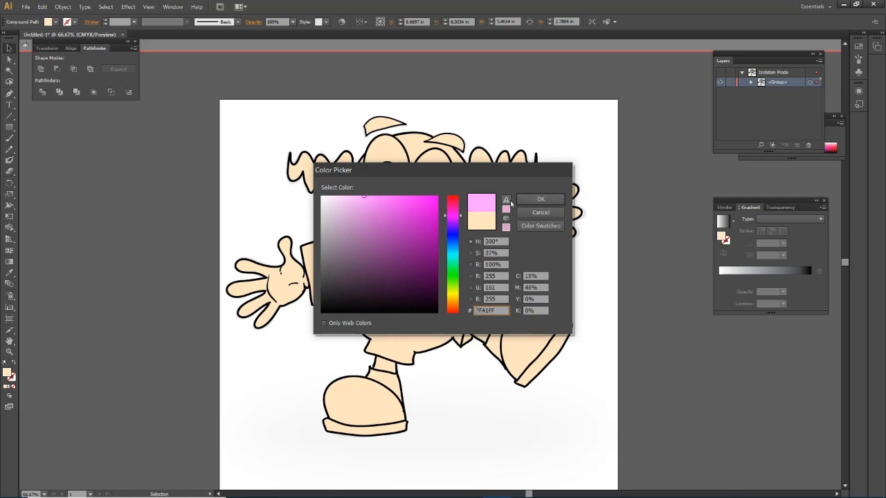
left_click(530, 200)
Step: Fill the pupils of both eyes with black
left_click(440, 183)
double_click(8, 374)
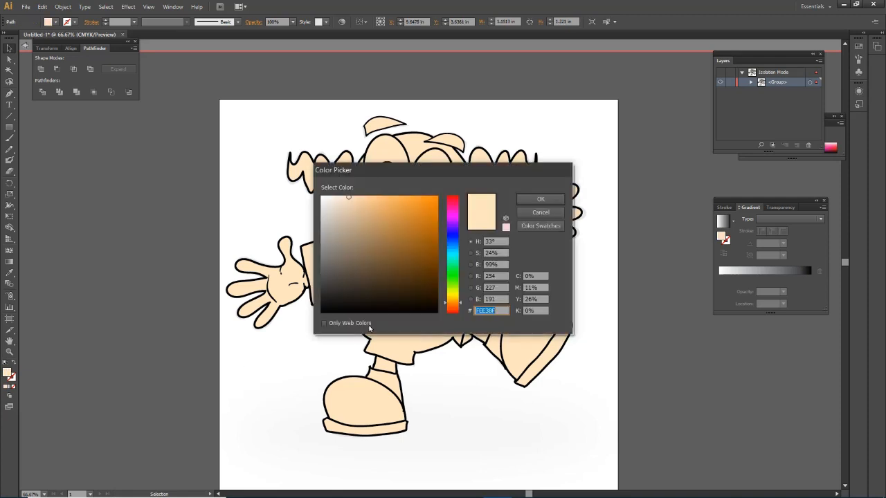
left_click(540, 200)
left_click(390, 173)
double_click(8, 374)
left_click(381, 310)
left_click(540, 199)
Step: Delete the skin-toned fill around the pupils in both eyes
left_click(449, 174)
key("Delete")
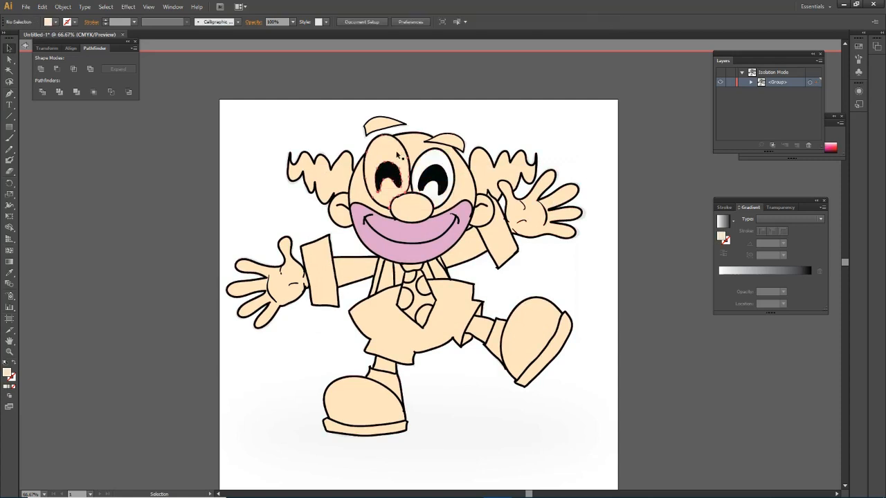
left_click(398, 156)
key("Delete")
Step: Change the fill of the mouth area around the smile to a pale pink
left_click(418, 254)
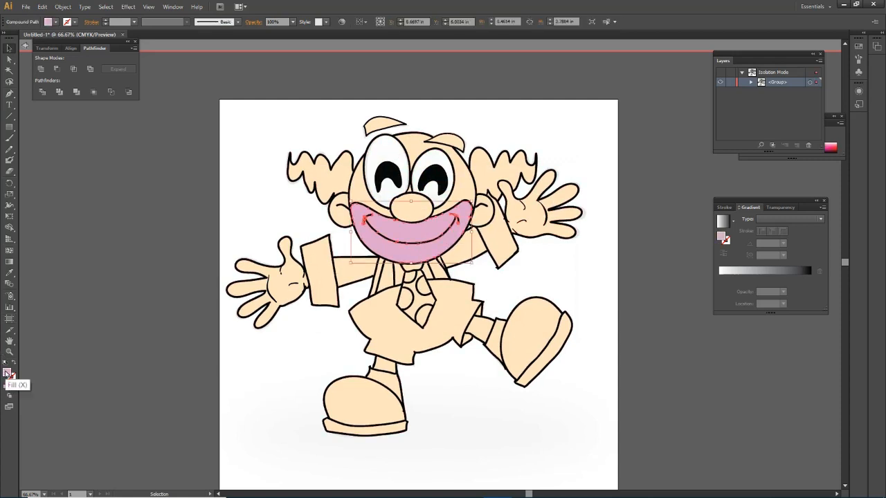
double_click(8, 373)
left_click(540, 199)
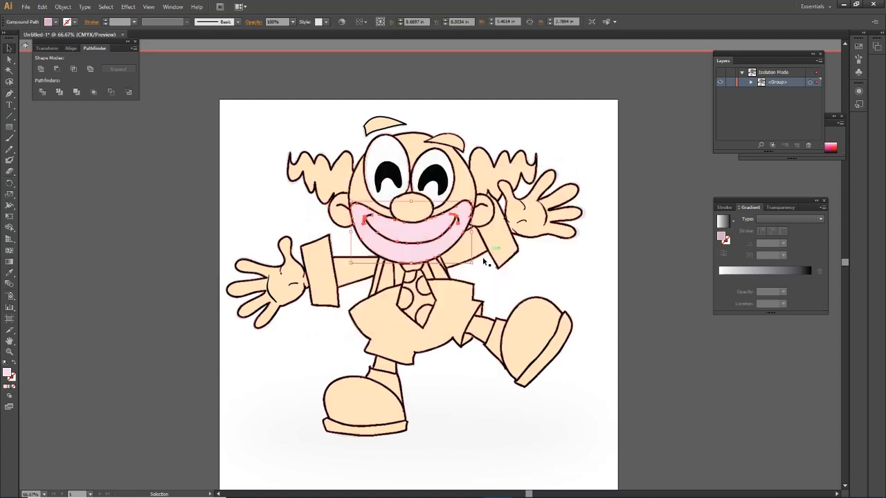
Step: Fill both hair tufts and both eyebrows with purple, #B433FF
left_click(339, 177)
left_click(522, 159)
left_click(331, 188, "shift")
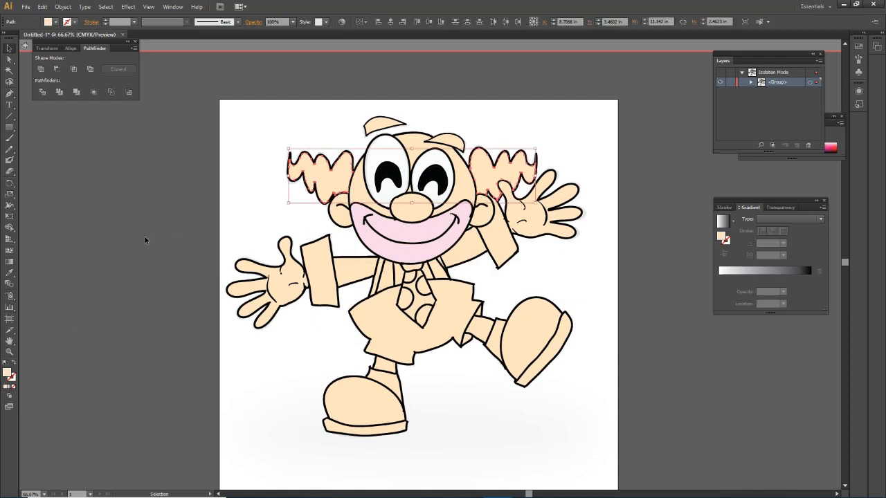
left_click(376, 130, "shift")
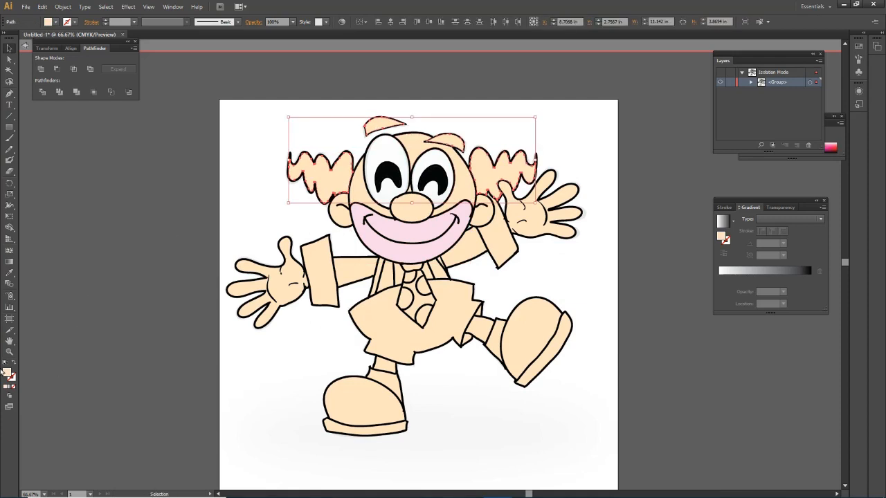
double_click(7, 372)
left_click(451, 226)
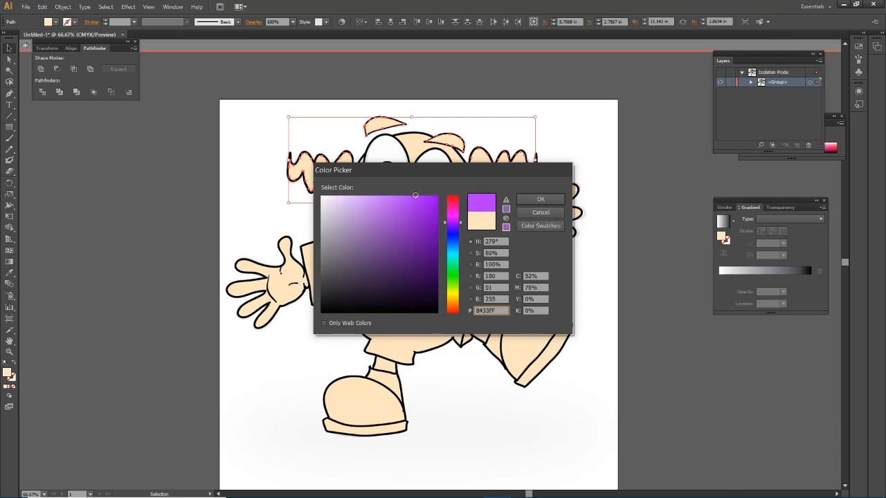
left_click(541, 200)
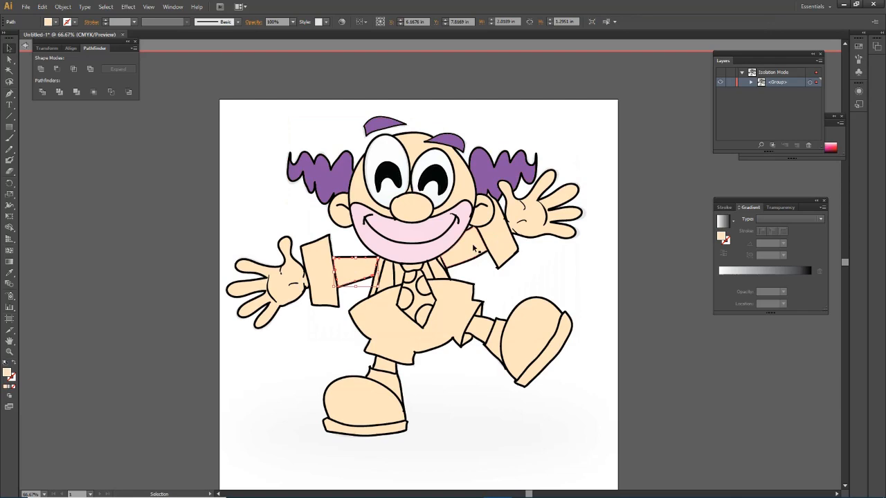
Step: Fill both sleeves and the shirt areas on either side of the tie with green, #55E069
left_click(473, 248)
mouse_move(443, 268)
left_mouse_down()
mouse_move(432, 268)
mouse_move(442, 258)
left_mouse_up()
left_click(429, 266)
left_click(365, 268)
key("a")
key("v")
left_click(350, 271, "shift")
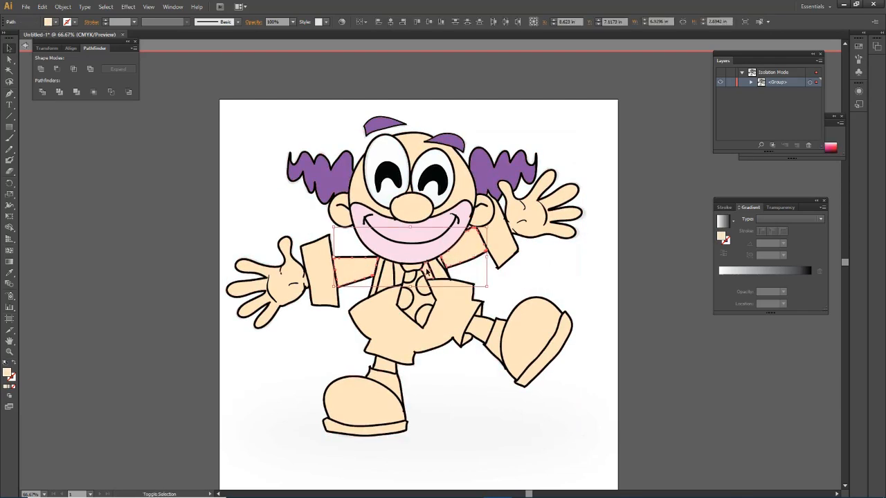
left_click(398, 274, "shift")
double_click(9, 373)
left_click(453, 272)
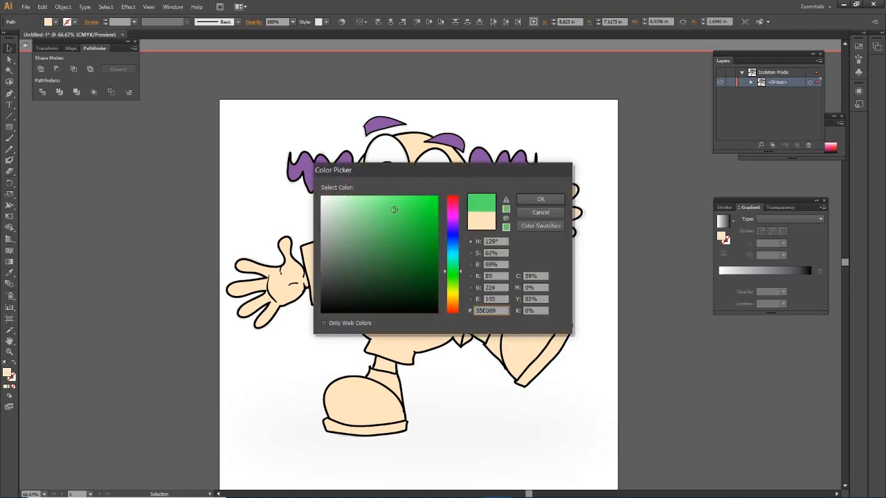
key("Return")
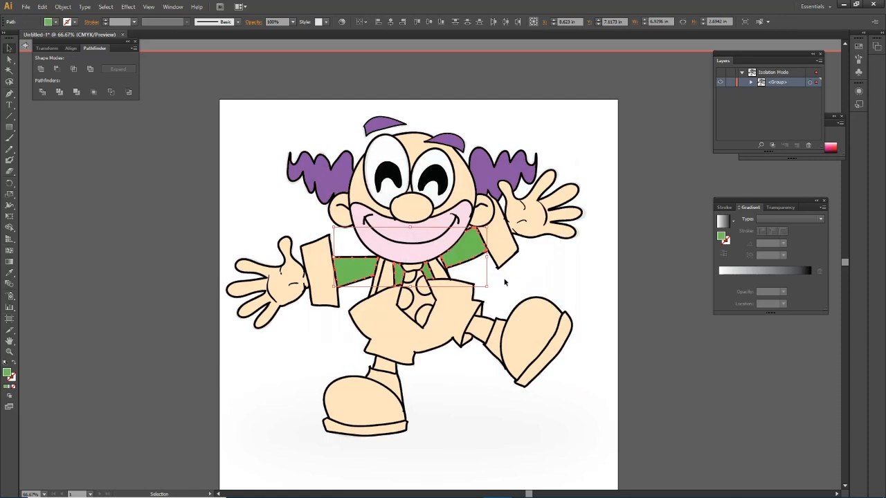
Step: Fill both sleeve cuffs and the narrow shirt strips outside the suspenders with the green sampled from the sleeve
scroll(385, 274, "up", 1, "alt")
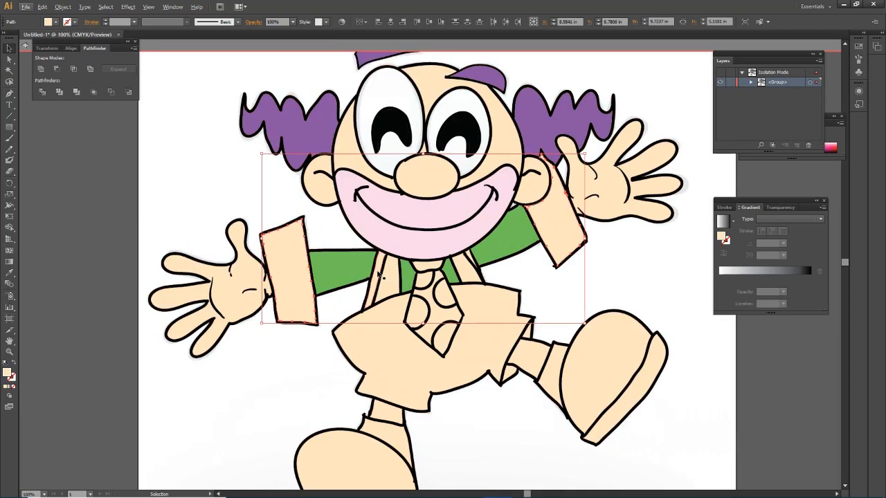
scroll(472, 257, "up", 2, "alt")
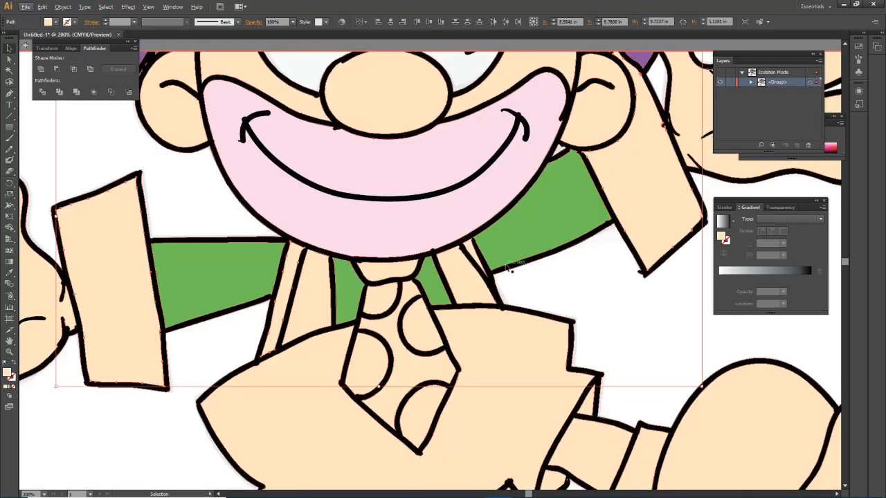
left_click(473, 255)
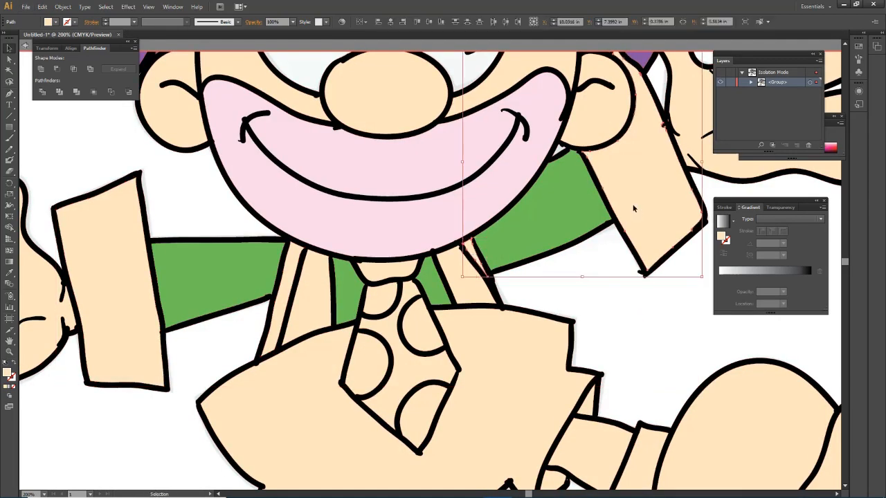
left_click_drag(702, 391, 180, 309)
scroll(181, 305, "down", 2, "alt")
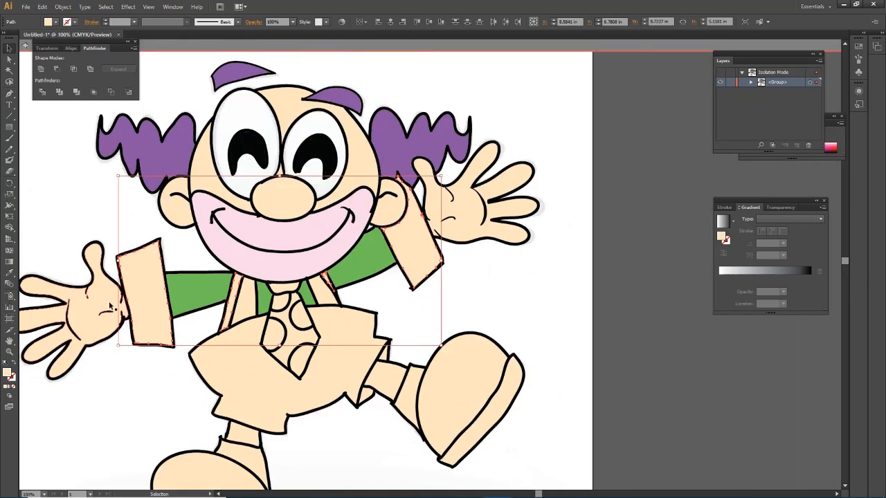
left_click_drag(193, 237, 302, 232)
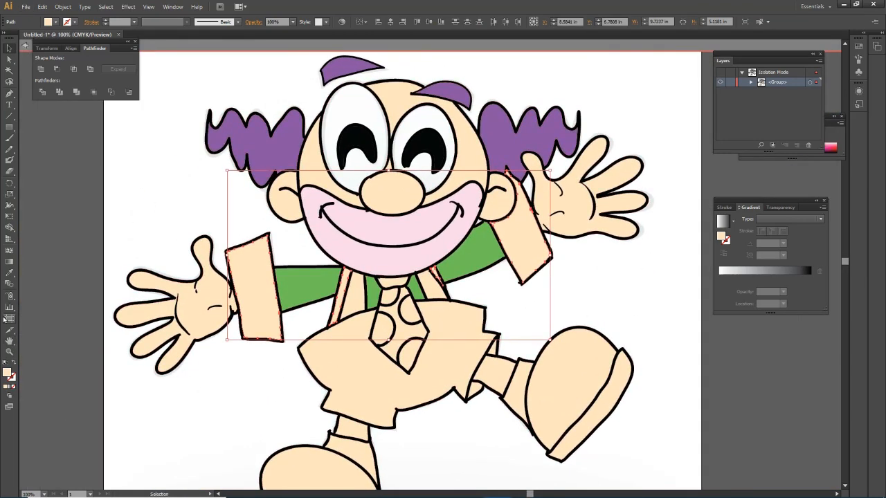
left_click(10, 273)
left_click(304, 285)
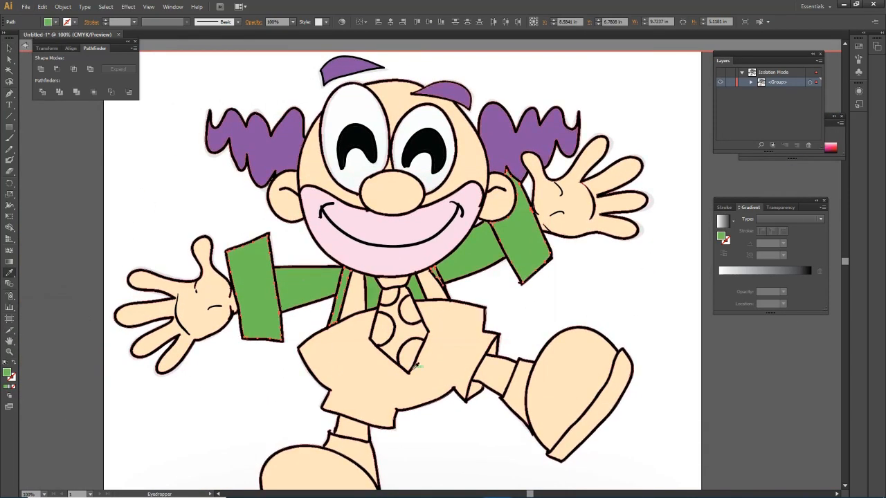
Step: Fill both suspenders and the shorts, including the trouser-leg opening, with orange, #FF8B00
left_click(10, 48)
left_click(358, 296)
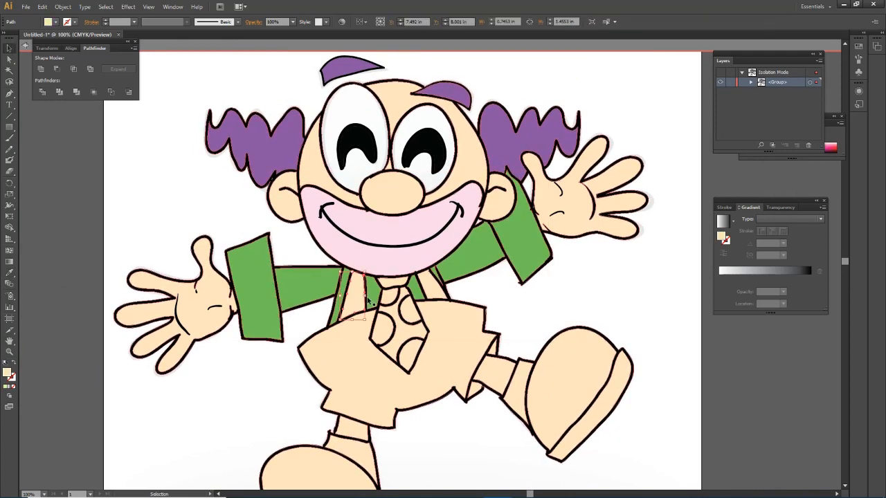
left_click(434, 293)
left_click(352, 301, "shift")
left_click(387, 391, "shift")
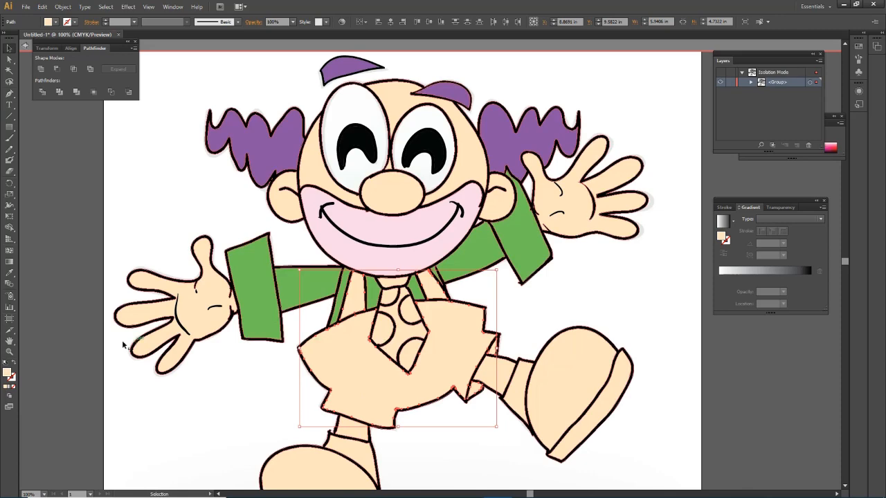
double_click(7, 374)
left_click(540, 200)
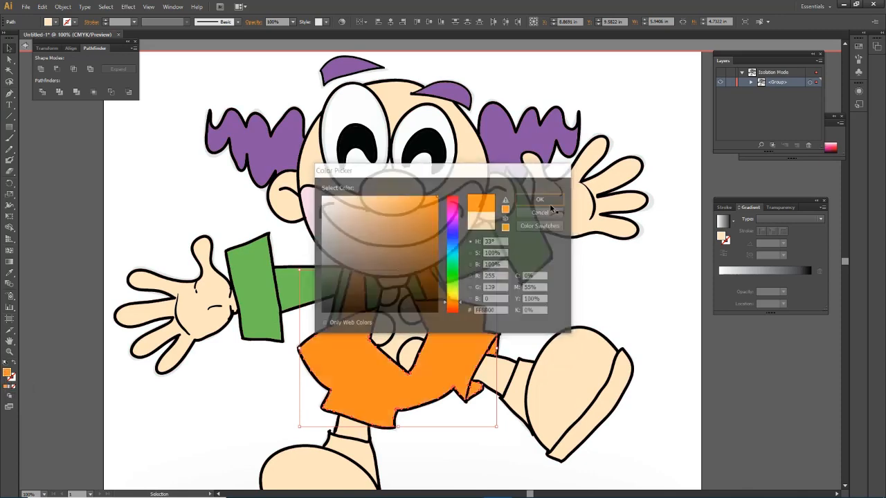
Step: Fill the tie background and the upper part of both shoes with bright yellow
left_click(400, 328)
left_click(553, 425, "shift")
left_click(336, 460, "shift")
scroll(337, 460, "down", 1)
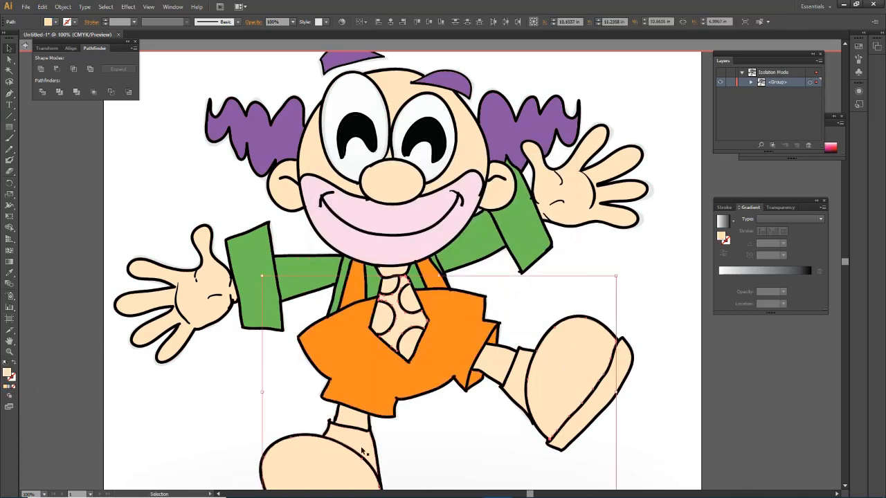
double_click(7, 373)
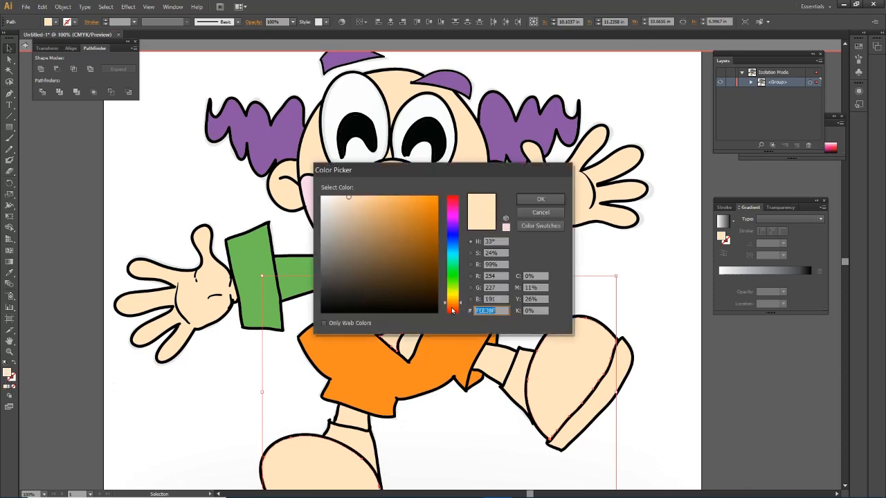
left_click(454, 295)
left_click_drag(435, 290, 446, 187)
left_click(541, 199)
scroll(537, 288, "down", 1)
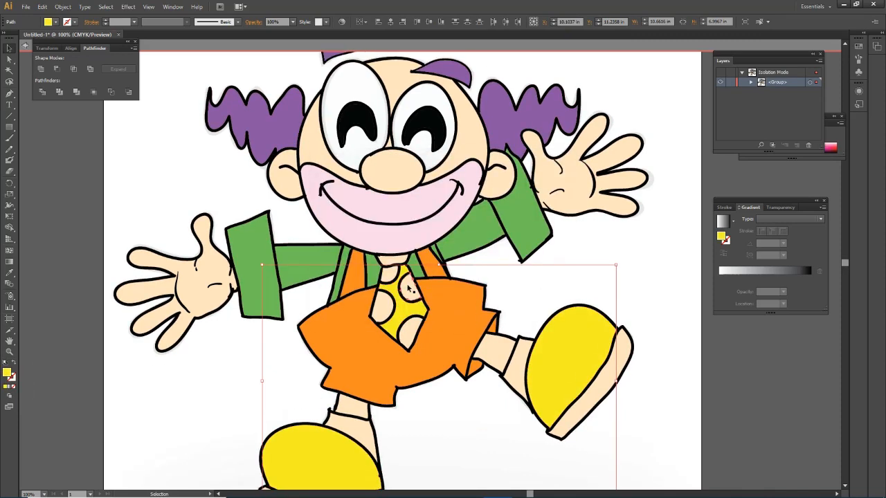
Step: Fill the round spots on the tie with the purple sampled from the hair
left_click(389, 277)
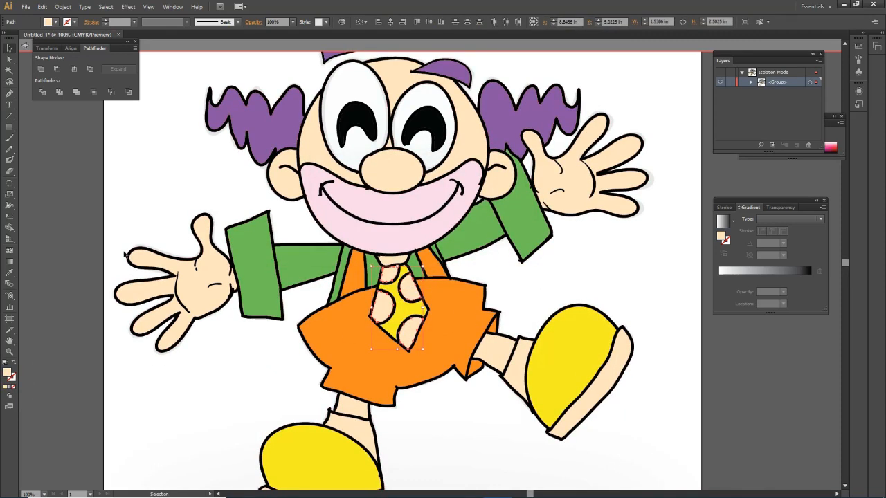
left_click(10, 273)
left_click(257, 136)
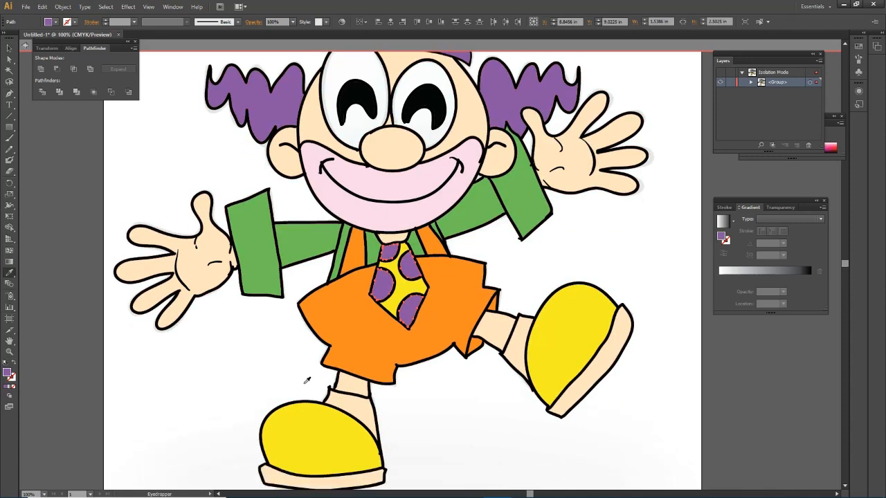
Step: Fill the tie knot below the chin with dark yellow, #C9C900
key("v")
left_click(391, 261)
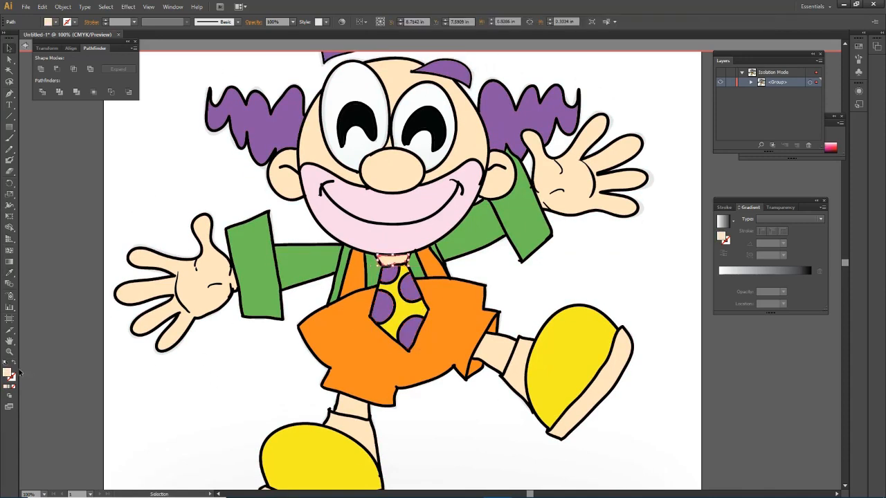
double_click(7, 373)
left_click(452, 293)
left_click_drag(427, 247, 441, 221)
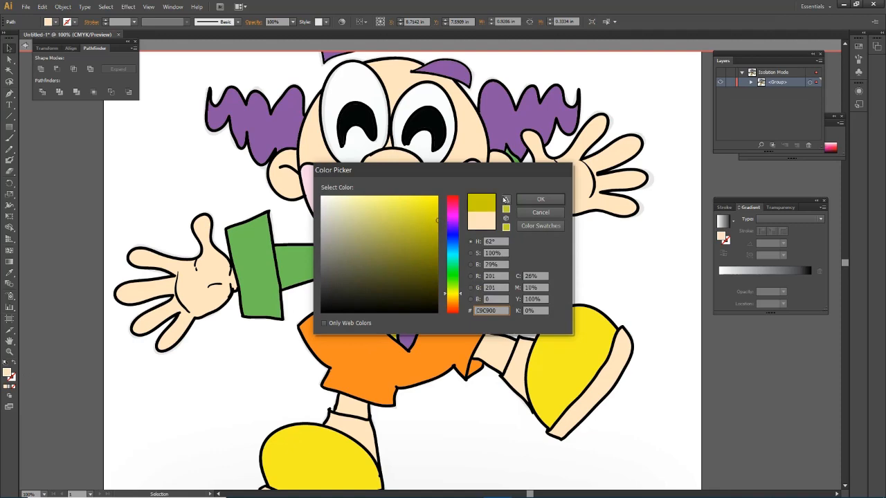
left_click(540, 199)
Step: Fill the sock on the standing leg with light blue, #39DAFF
scroll(460, 283, "down", 2)
left_click(374, 391)
double_click(6, 373)
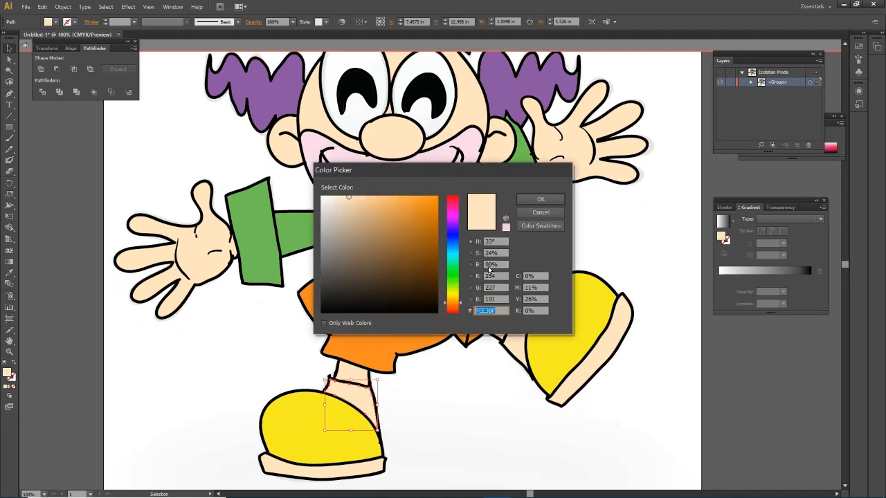
left_click_drag(454, 259, 457, 250)
left_click_drag(404, 209, 412, 195)
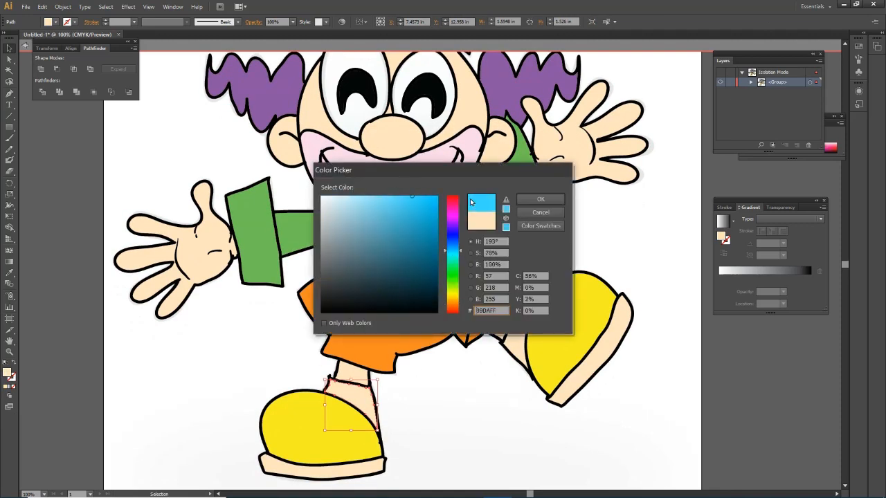
key("Return")
Step: Fill the sock on the raised leg with a pinkish magenta
left_click(519, 340)
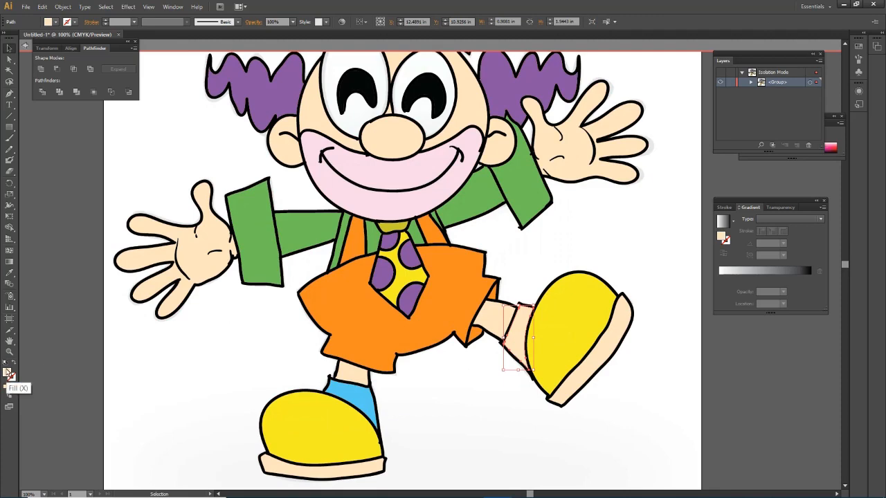
double_click(8, 372)
left_click_drag(454, 225, 453, 213)
left_click_drag(393, 199, 406, 197)
left_click(539, 200)
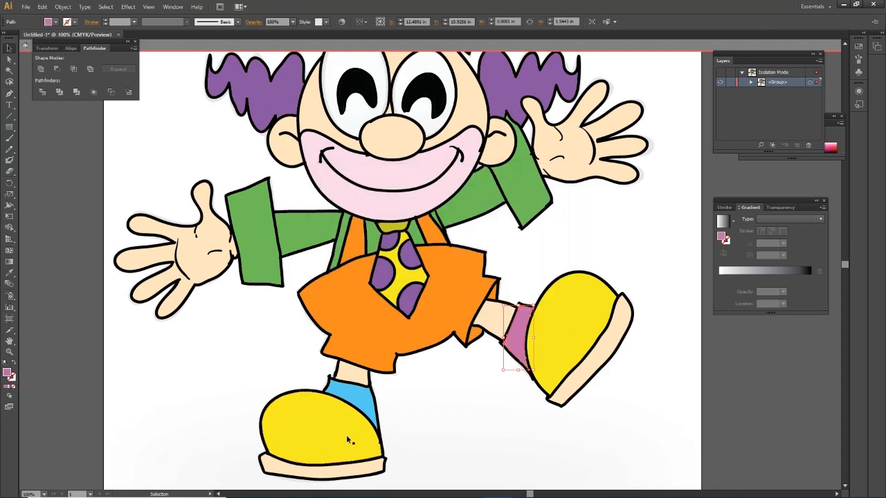
Step: Fill the soles of both shoes with black
left_click(331, 470)
left_click(578, 379, "shift")
double_click(8, 372)
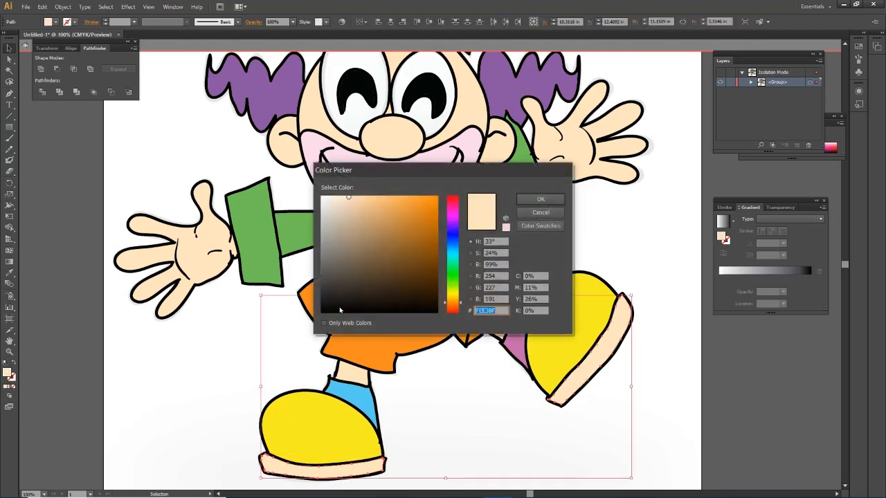
left_click(339, 307)
left_click(539, 199)
Step: Deselect the shoe soles and exit isolation mode for the clown group
scroll(464, 314, "up", 2)
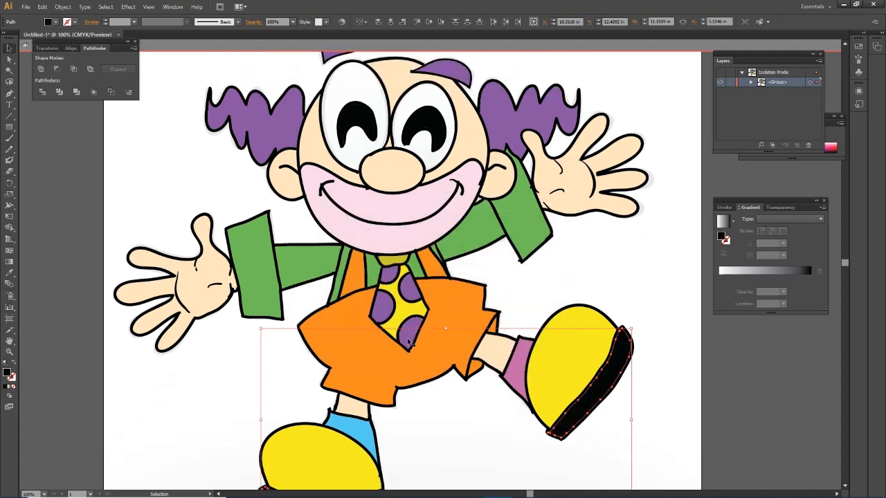
scroll(465, 319, "up", 2)
scroll(415, 325, "down", 3)
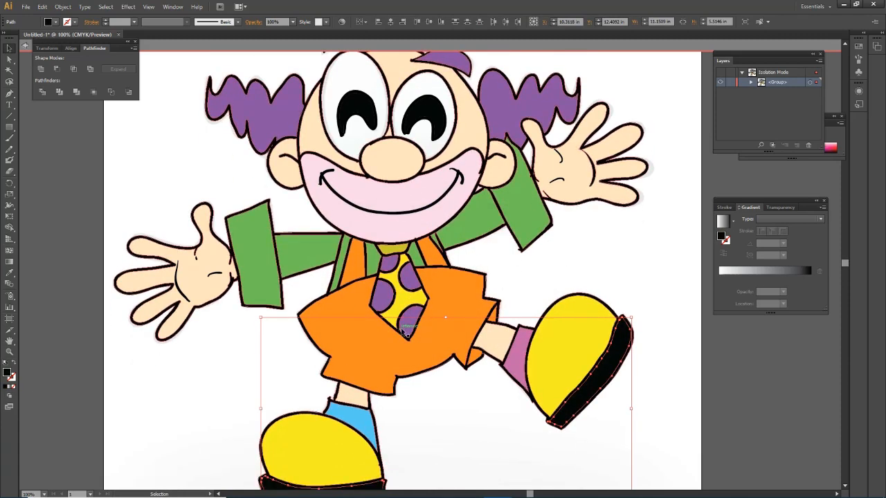
scroll(400, 327, "down", 2)
left_click(495, 293)
scroll(450, 301, "down", 4)
scroll(417, 305, "up", 2)
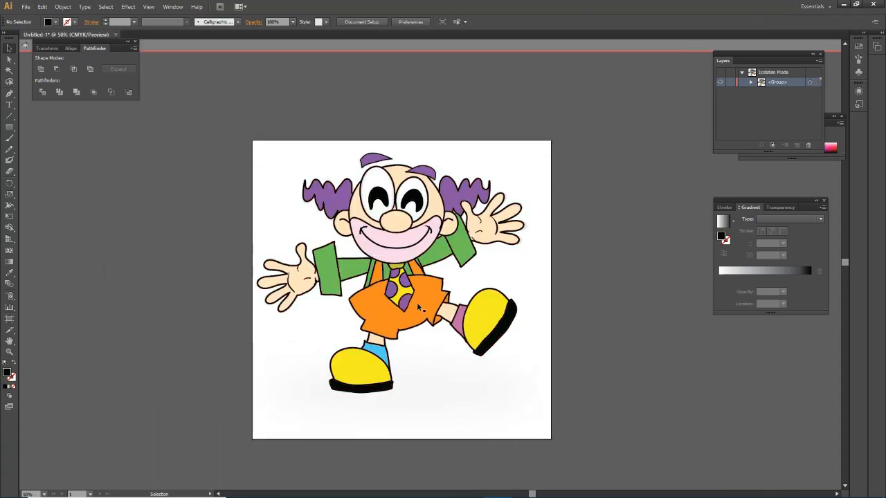
right_click(534, 282)
left_click(581, 316)
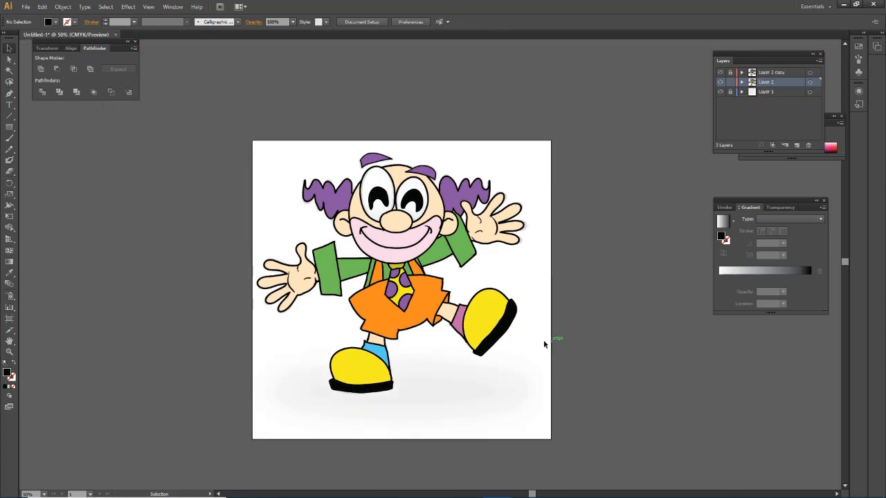
Step: Hide Layer 1 and add a new layer directly above Layer 2 for shadows and effects
scroll(438, 256, "up", 4)
scroll(439, 256, "down", 2)
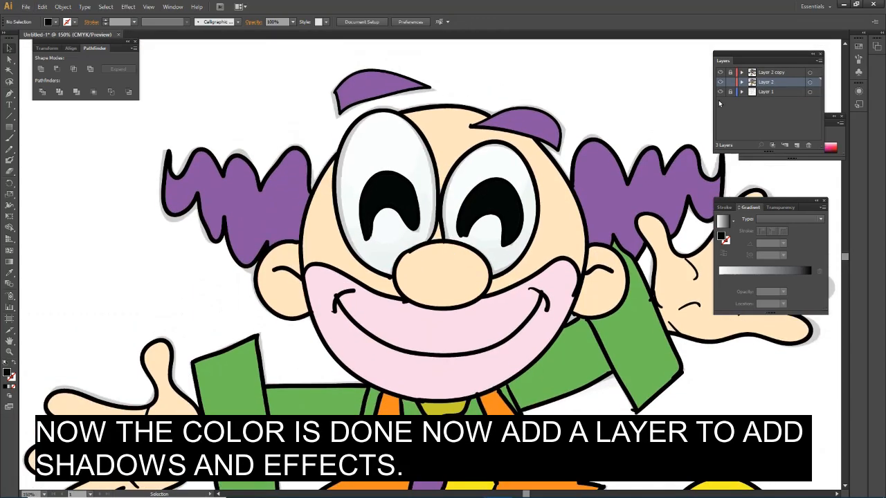
left_click(796, 145)
Step: Paint round light purple blush spots at both smile corners and a thin shadow under the smile line with the Paintbrush
key("b")
scroll(506, 231, "up", 3)
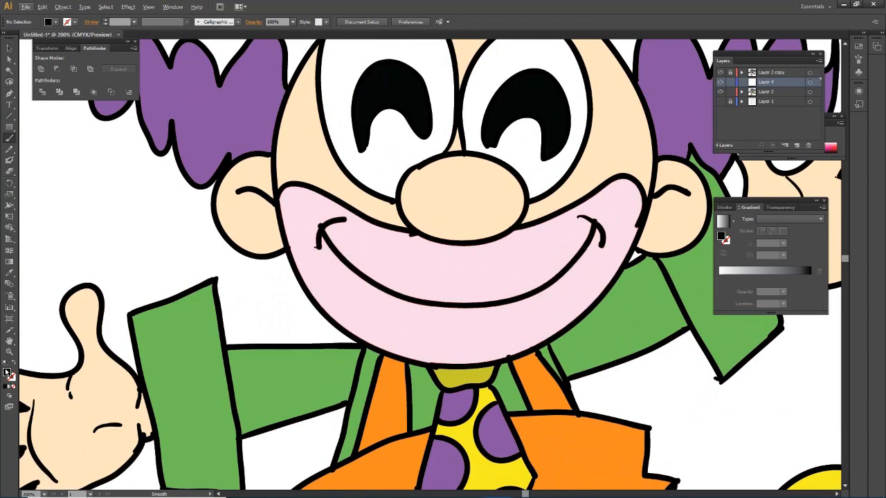
double_click(7, 372)
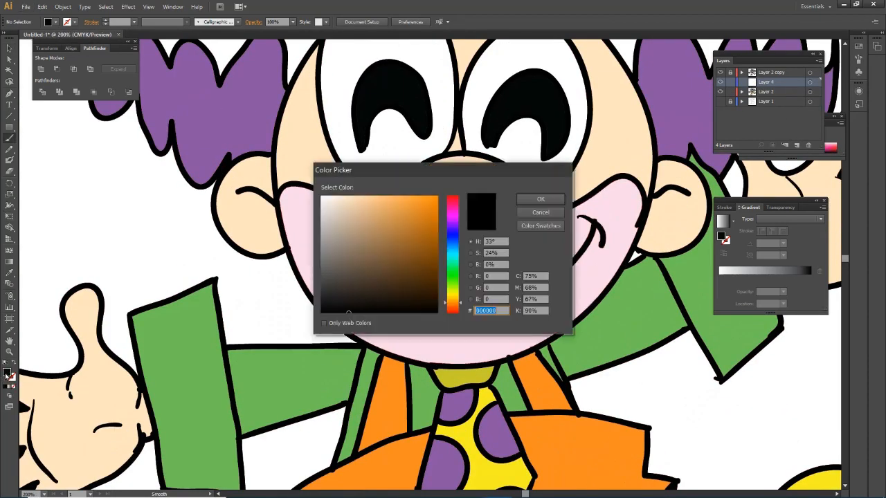
left_click(451, 220)
left_click(374, 197)
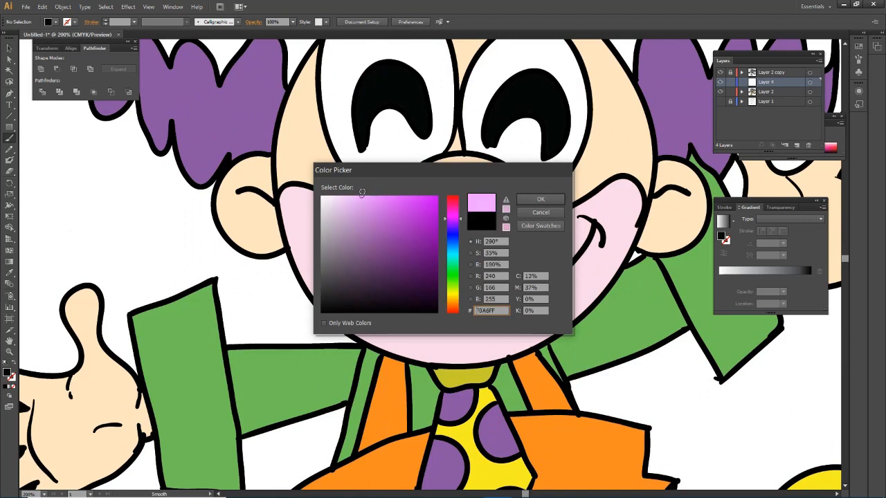
key("Return")
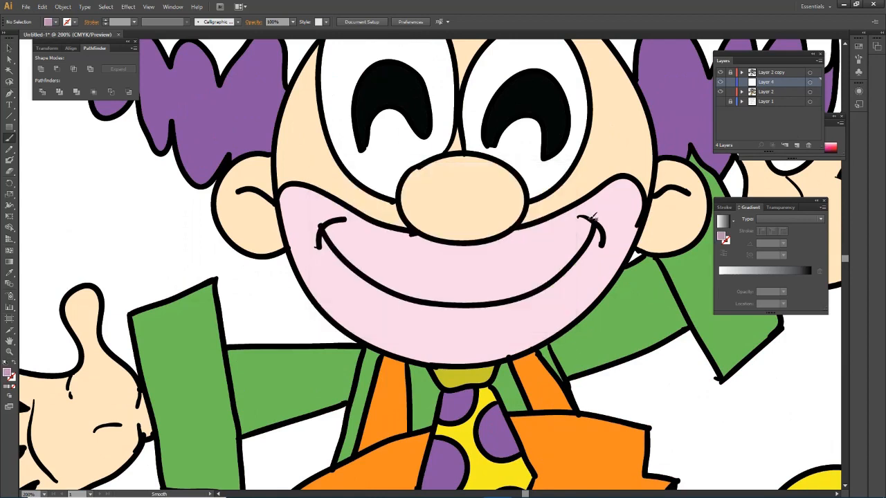
mouse_move(599, 229)
left_mouse_down()
mouse_move(593, 209)
mouse_move(589, 218)
left_mouse_up()
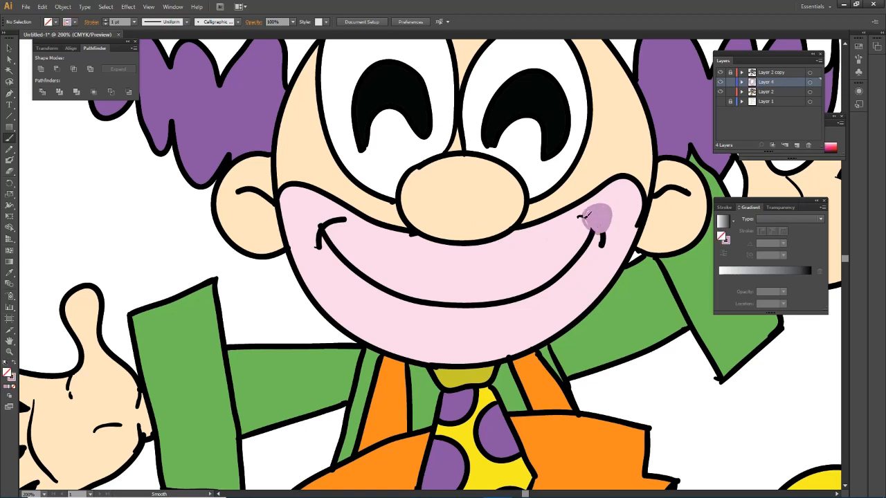
mouse_move(319, 218)
left_mouse_down()
mouse_move(339, 208)
mouse_move(320, 223)
left_mouse_up()
mouse_move(589, 216)
left_mouse_down()
mouse_move(611, 202)
mouse_move(595, 222)
mouse_move(597, 201)
mouse_move(615, 200)
mouse_move(605, 227)
left_mouse_up()
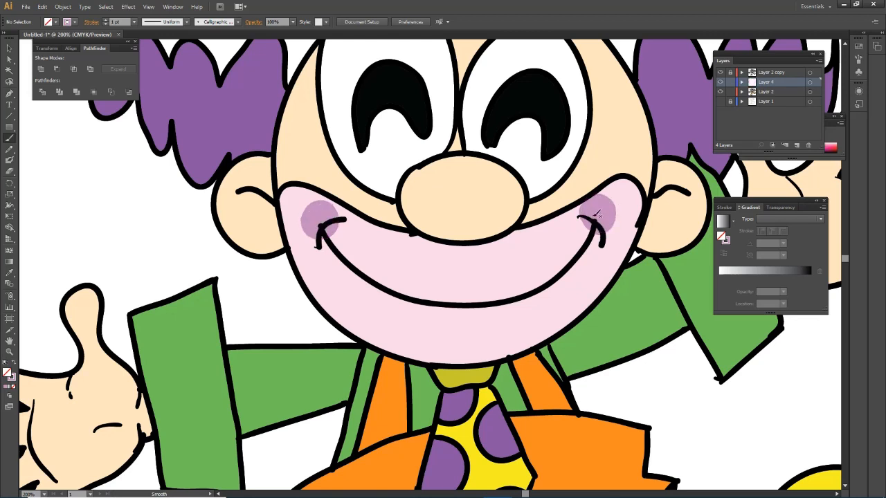
mouse_move(331, 246)
left_mouse_down()
mouse_move(406, 299)
mouse_move(512, 305)
mouse_move(581, 263)
mouse_move(602, 234)
left_mouse_up()
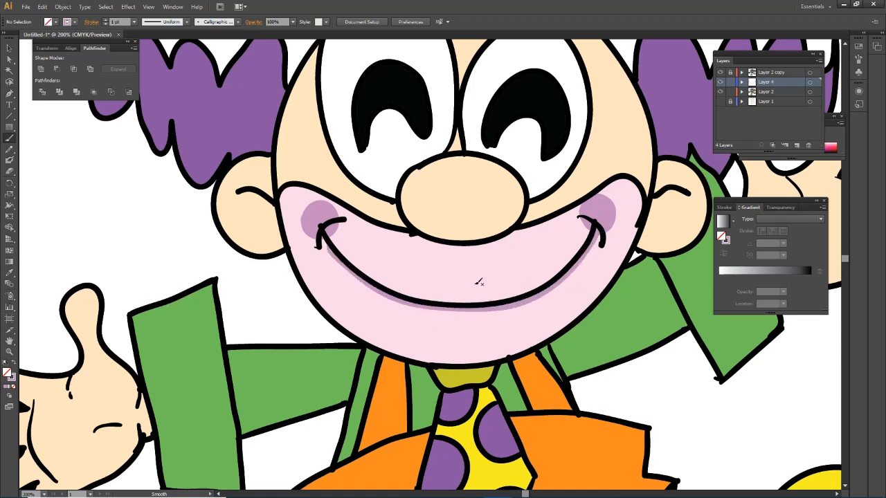
mouse_move(371, 342)
left_mouse_down()
mouse_move(504, 352)
mouse_move(377, 341)
mouse_move(462, 358)
mouse_move(506, 353)
mouse_move(399, 342)
left_mouse_up()
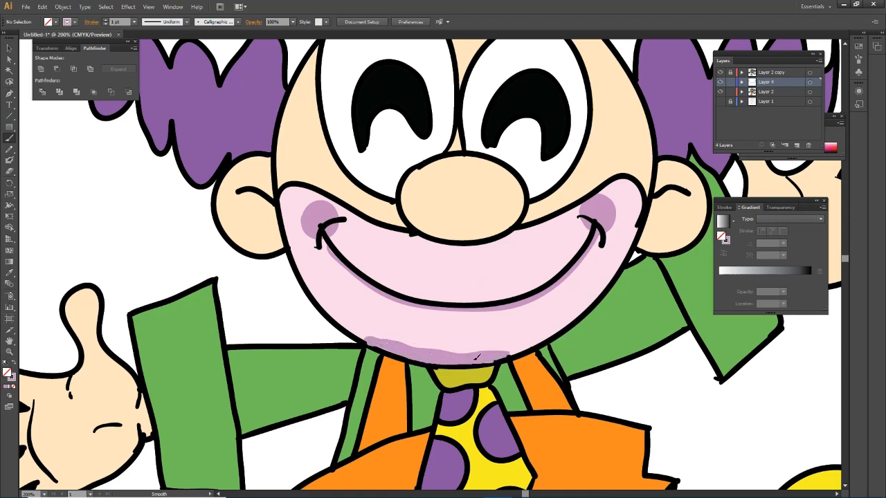
left_click_drag(476, 357, 399, 337)
double_click(12, 377)
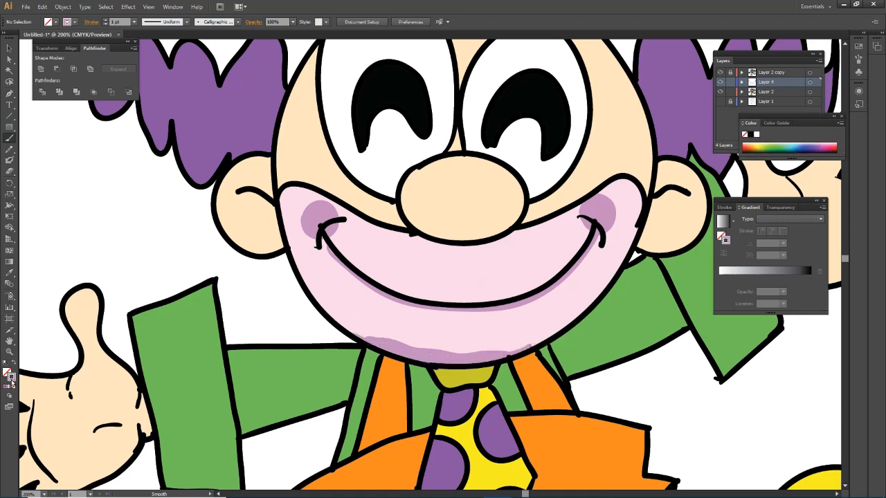
left_click_drag(358, 206, 350, 197)
left_click(541, 199)
mouse_move(606, 271)
left_mouse_down()
mouse_move(562, 308)
mouse_move(585, 294)
left_mouse_up()
key("ctrl+z")
key("ctrl+z")
key("ctrl+z")
Step: Set the brush stroke to a paler pink and paint a soft halo around both cheek spots
double_click(12, 377)
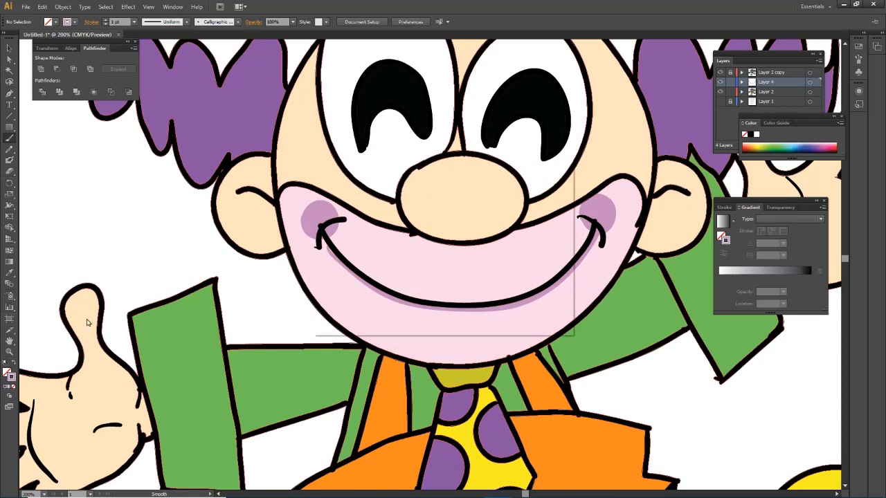
left_click(534, 200)
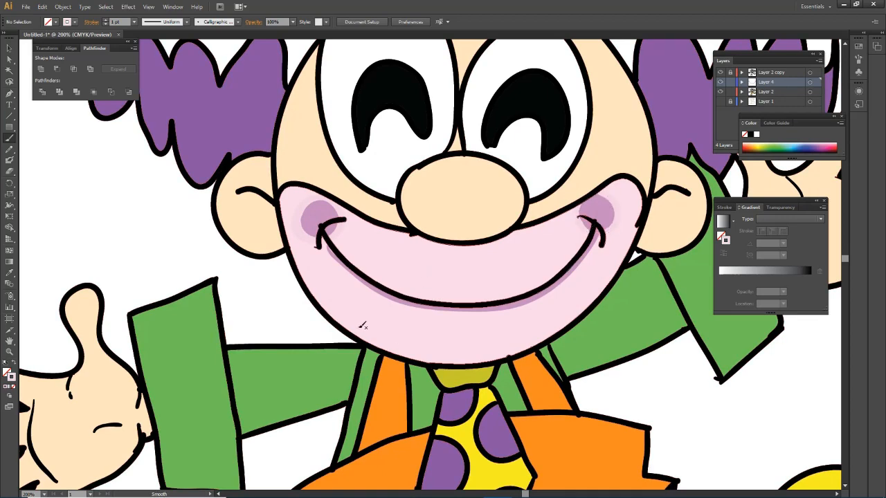
key("ctrl+1")
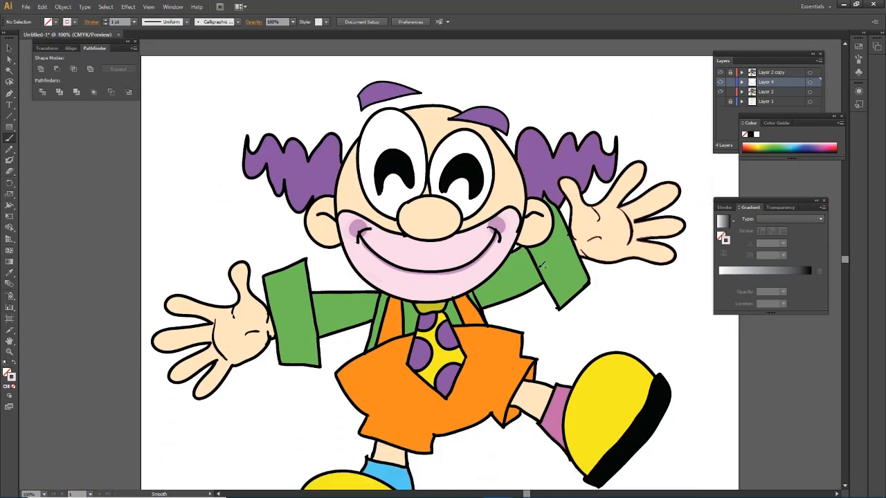
Step: Set the brush stroke to a light orange and shade the side of the head between the smaller eye and the hair
double_click(12, 379)
mouse_move(453, 272)
left_mouse_down()
mouse_move(454, 264)
mouse_move(457, 304)
left_mouse_up()
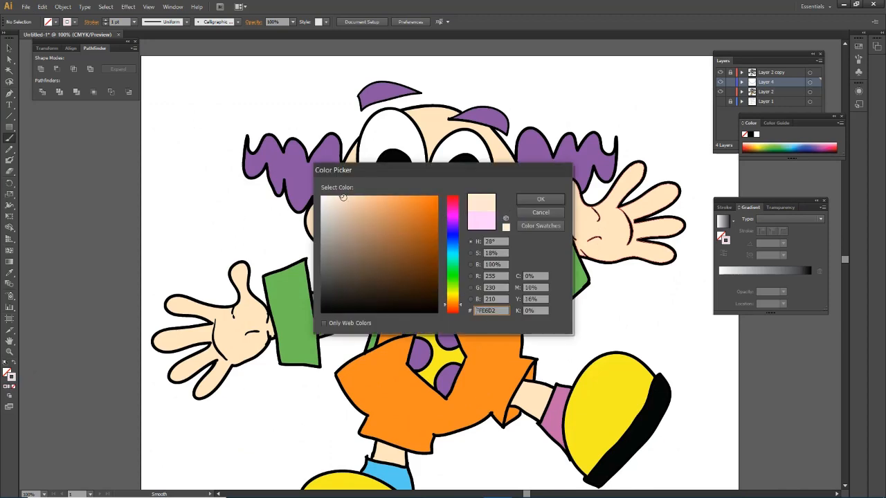
left_click_drag(346, 198, 378, 199)
left_click(540, 199)
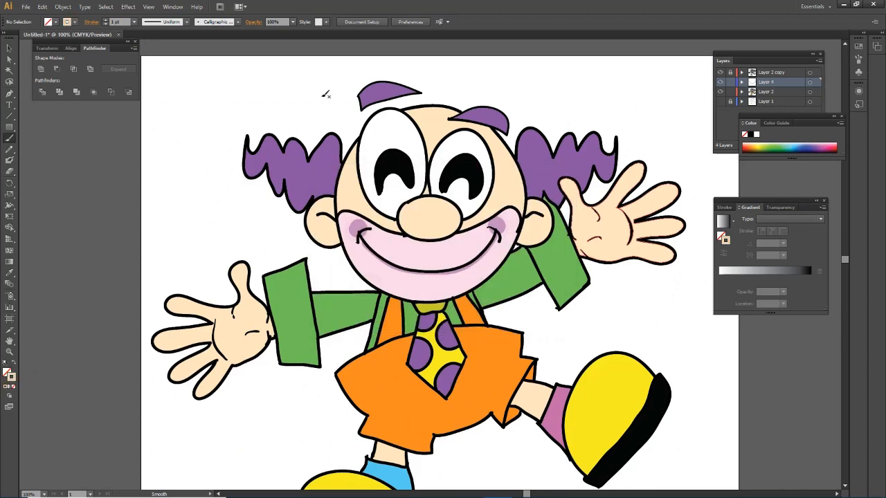
scroll(523, 123, "up", 3)
mouse_move(492, 167)
left_mouse_down()
mouse_move(445, 133)
mouse_move(462, 239)
mouse_move(443, 294)
mouse_move(447, 123)
mouse_move(459, 260)
mouse_move(442, 310)
mouse_move(545, 304)
mouse_move(550, 259)
mouse_move(491, 154)
mouse_move(538, 246)
mouse_move(538, 309)
mouse_move(504, 302)
mouse_move(473, 274)
mouse_move(444, 139)
mouse_move(525, 294)
mouse_move(504, 187)
mouse_move(461, 152)
mouse_move(468, 243)
left_mouse_up()
key("ctrl+z")
key("ctrl+z")
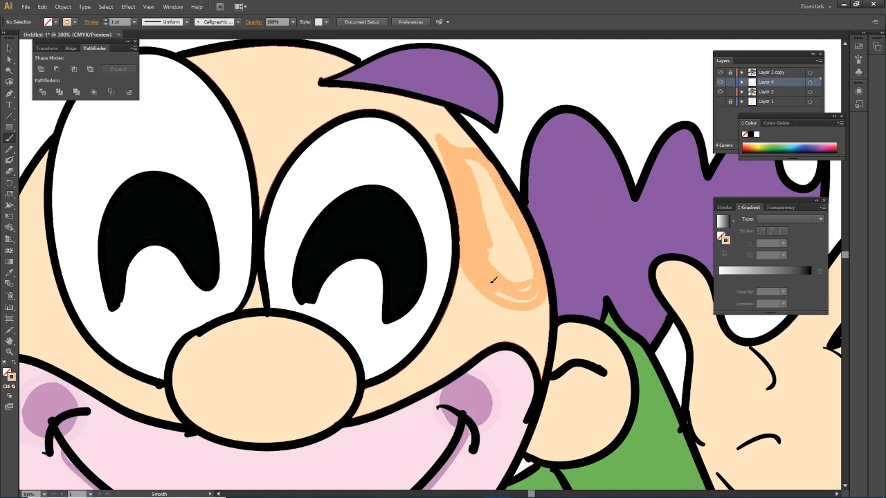
mouse_move(538, 291)
left_mouse_down()
mouse_move(505, 208)
mouse_move(520, 266)
mouse_move(500, 180)
mouse_move(493, 257)
mouse_move(515, 280)
mouse_move(511, 202)
mouse_move(481, 163)
mouse_move(484, 237)
left_mouse_up()
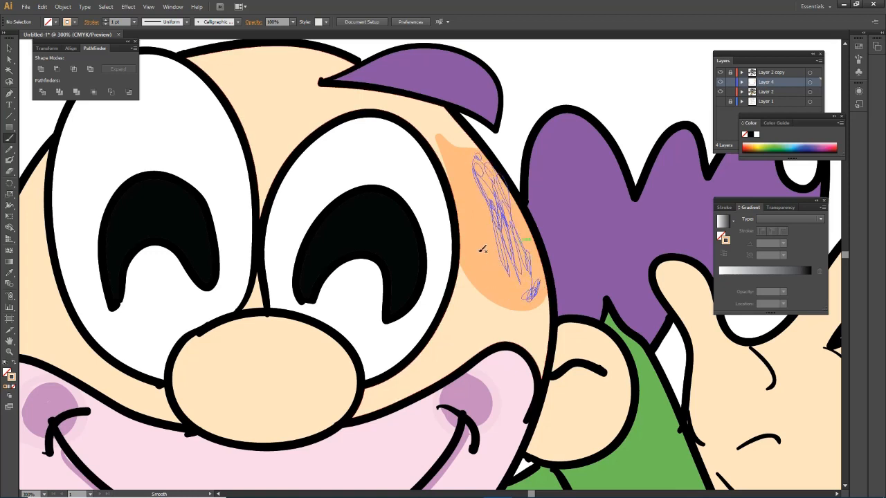
Step: Shade the top of the forehead and the side of the head beside the larger eye in light orange
scroll(483, 249, "down", 2)
mouse_move(269, 148)
left_mouse_down()
mouse_move(357, 160)
mouse_move(304, 142)
mouse_move(267, 146)
left_mouse_up()
left_click_drag(337, 144, 350, 142)
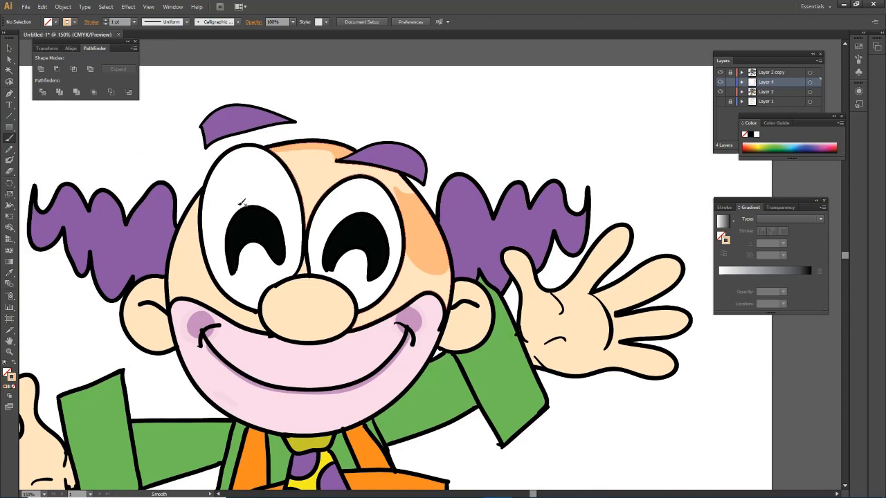
left_click_drag(203, 236, 170, 301)
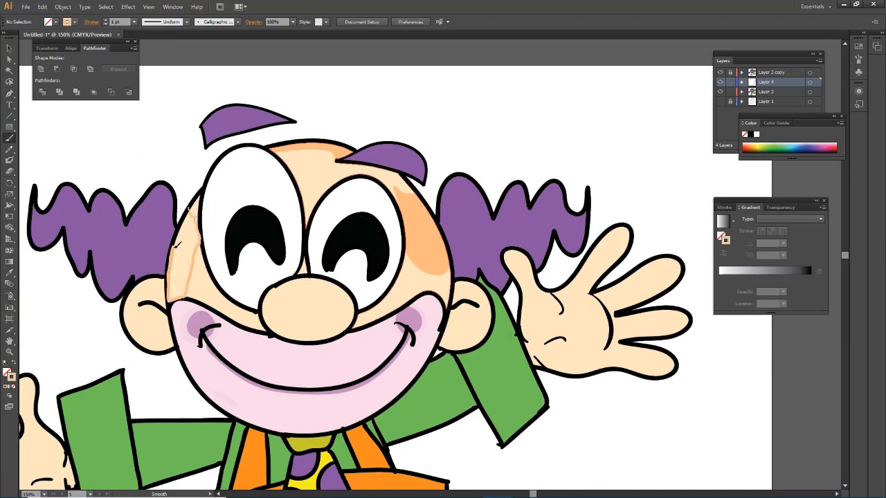
left_click_drag(194, 209, 201, 240)
mouse_move(194, 206)
left_mouse_down()
mouse_move(184, 271)
mouse_move(180, 245)
left_mouse_up()
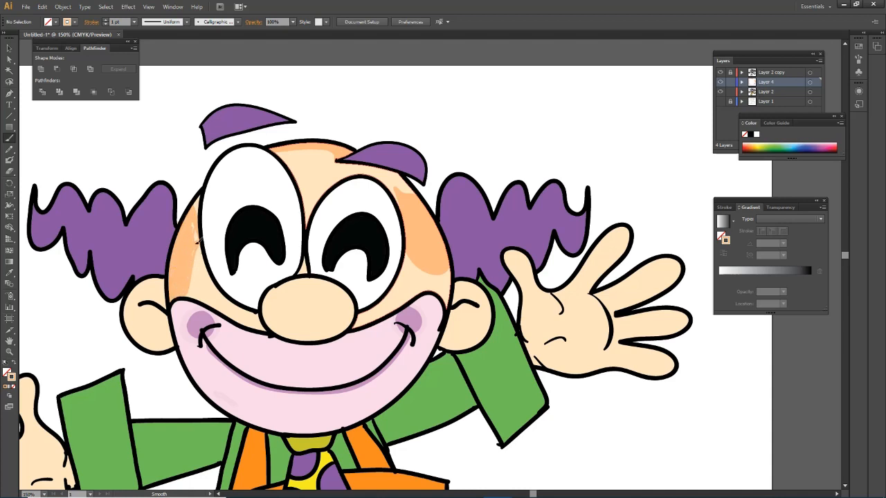
Step: Paint light orange shadows under the ear folds and along the outer rims of both ears
left_click_drag(449, 296, 454, 298)
scroll(98, 316, "up", 1)
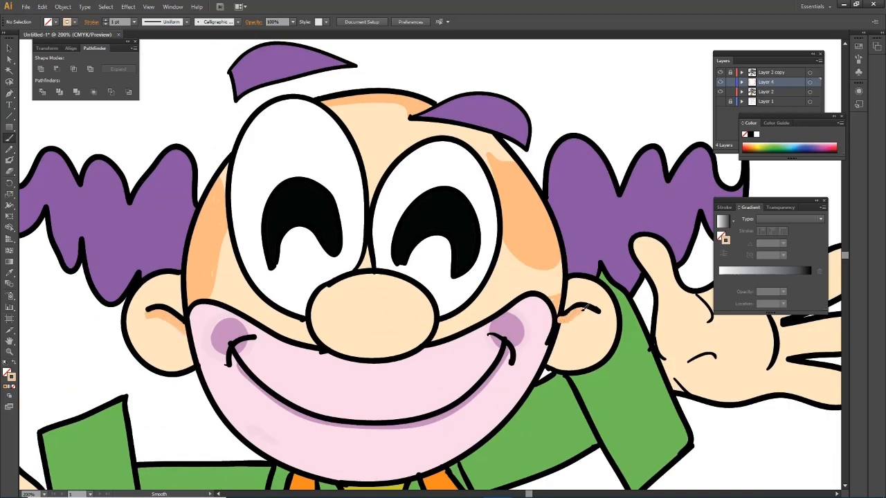
left_click_drag(584, 308, 559, 318)
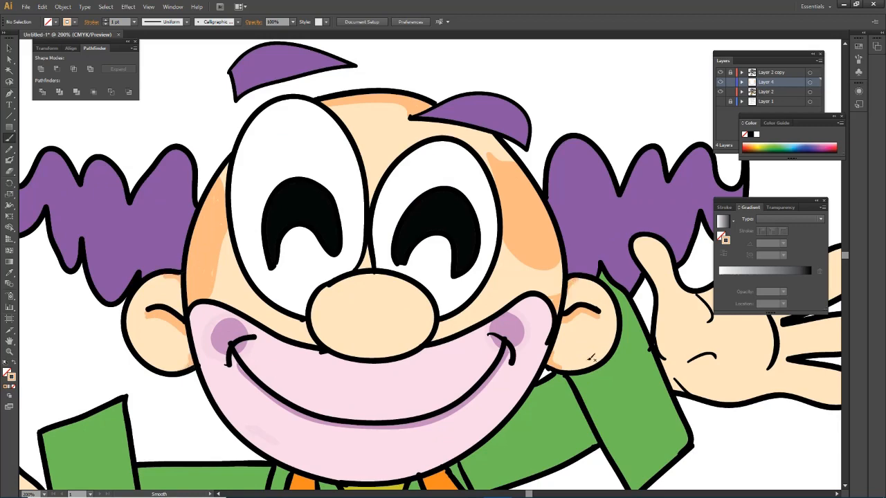
left_click_drag(590, 357, 610, 335)
left_click_drag(141, 302, 134, 339)
Step: Add light orange shadows along the palm creases and wrist of the raised hand next to the hair
scroll(181, 248, "down", 3)
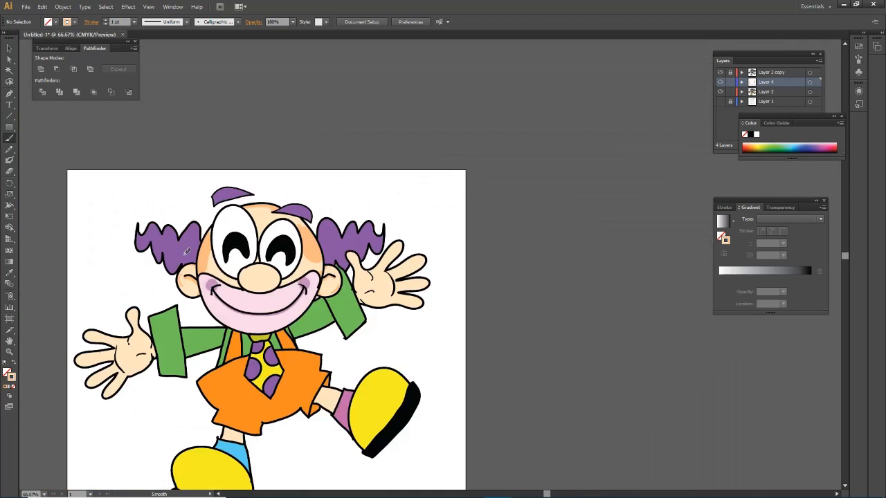
scroll(383, 271, "up", 3)
mouse_move(299, 293)
left_mouse_down()
mouse_move(320, 315)
mouse_move(311, 316)
left_mouse_up()
key("ctrl+z")
left_click_drag(339, 253, 350, 282)
mouse_move(391, 254)
left_mouse_down()
mouse_move(413, 270)
mouse_move(414, 327)
left_mouse_up()
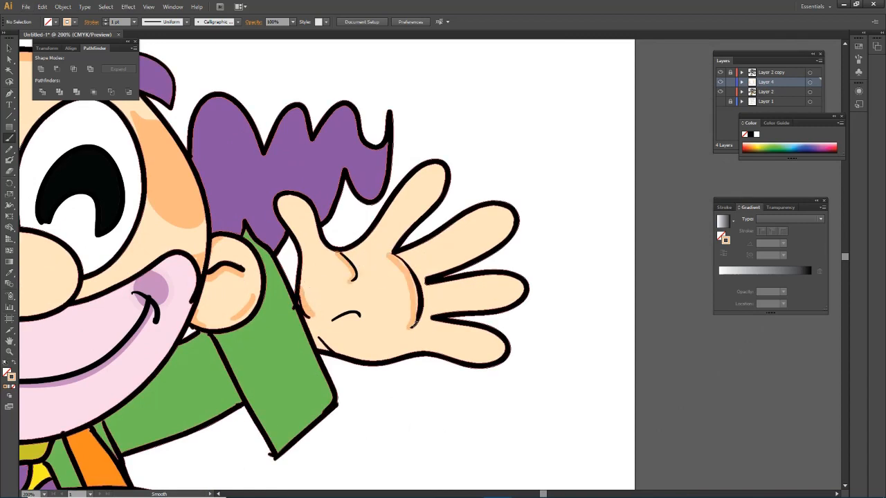
left_click_drag(331, 322, 358, 320)
key("ctrl+z")
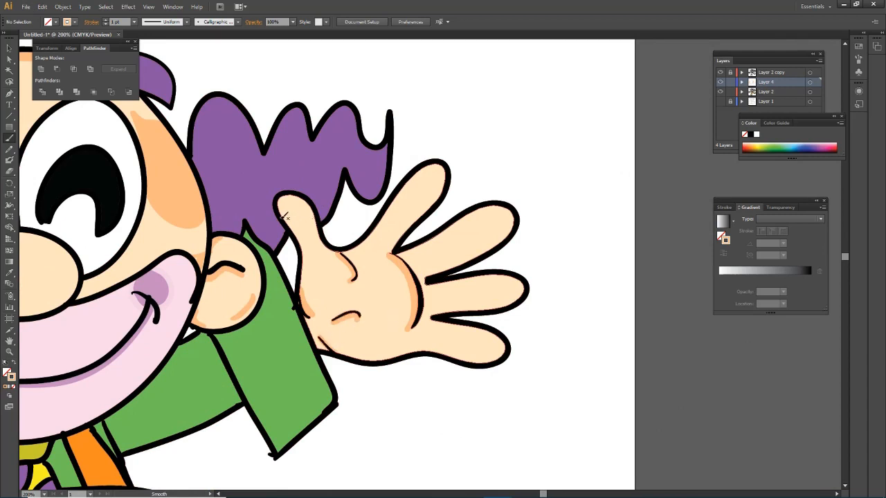
Step: Shade the thumb and finger edges of the raised hand in light orange
left_click_drag(281, 207, 313, 200)
mouse_move(434, 274)
left_mouse_down()
mouse_move(496, 243)
mouse_move(516, 219)
left_mouse_up()
left_click_drag(433, 314, 523, 293)
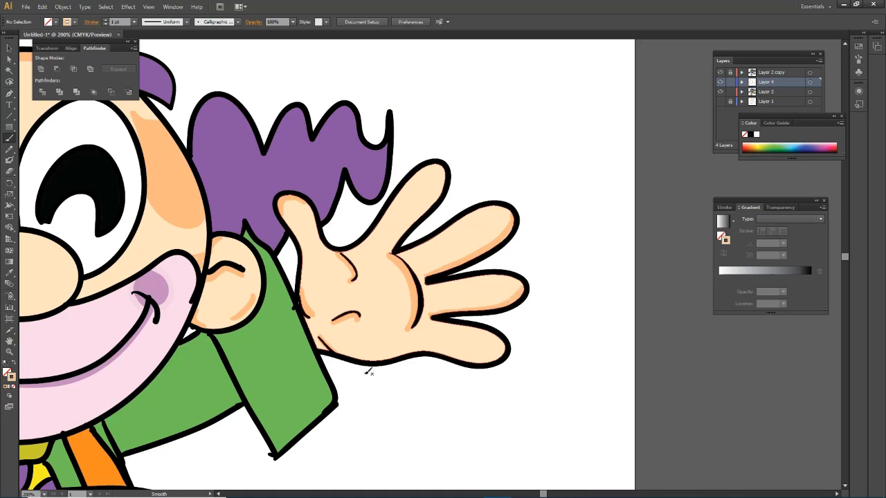
left_click_drag(428, 354, 512, 342)
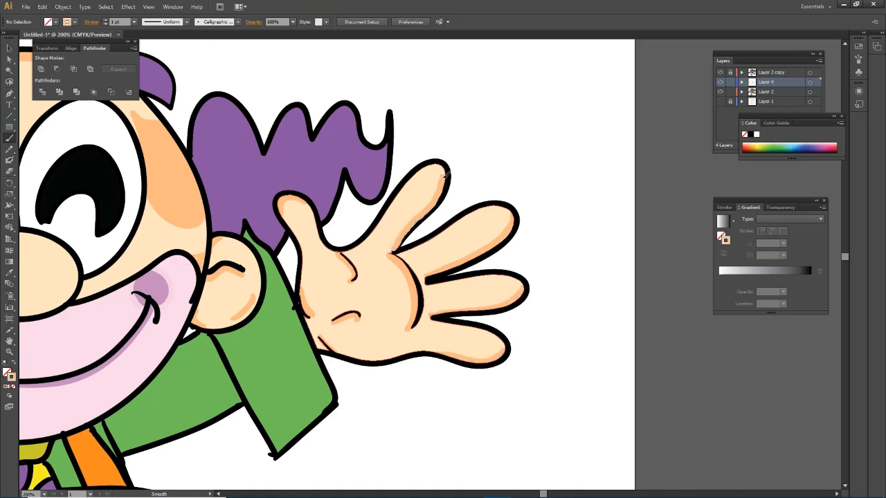
Step: Paint a light orange shadow along the curved palm crease of the lower hand
key("ctrl+minus")
key("ctrl+minus")
key("ctrl+minus")
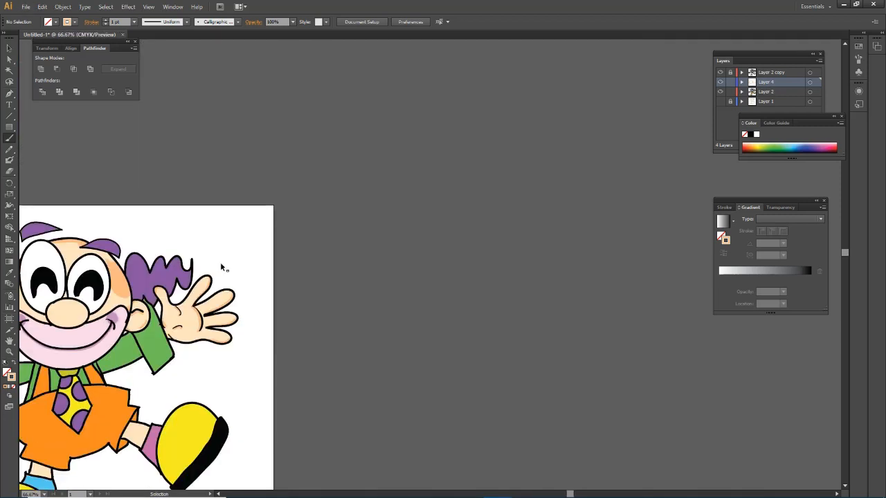
left_click_drag(220, 262, 551, 116)
scroll(312, 245, "up", 2)
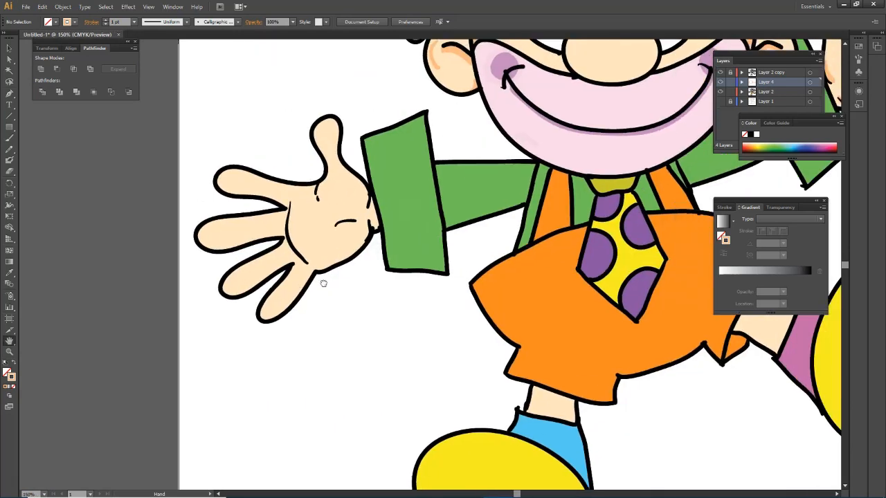
key("b")
left_click_drag(293, 229, 308, 262)
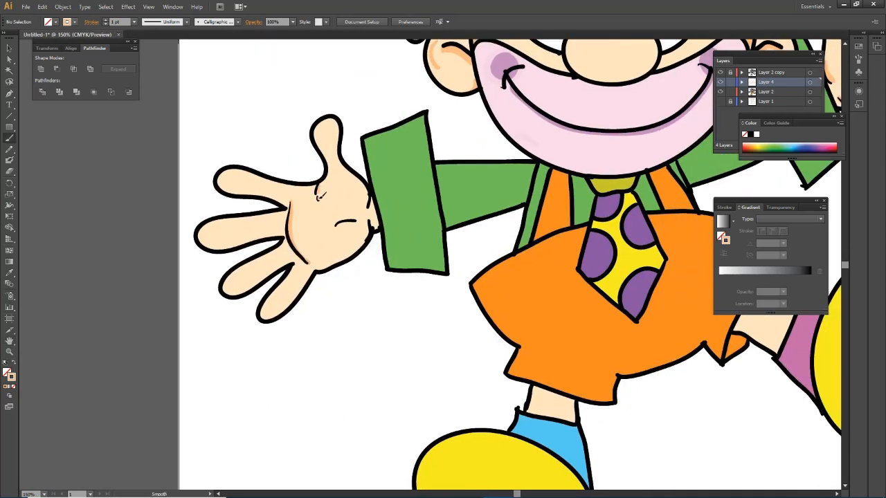
Step: Shade the thumb and finger edges of the lower hand in light orange
mouse_move(330, 173)
left_mouse_down()
mouse_move(322, 139)
mouse_move(276, 176)
mouse_move(338, 130)
left_mouse_up()
mouse_move(291, 206)
left_mouse_down()
mouse_move(224, 185)
mouse_move(233, 166)
left_mouse_up()
left_click_drag(212, 244, 282, 231)
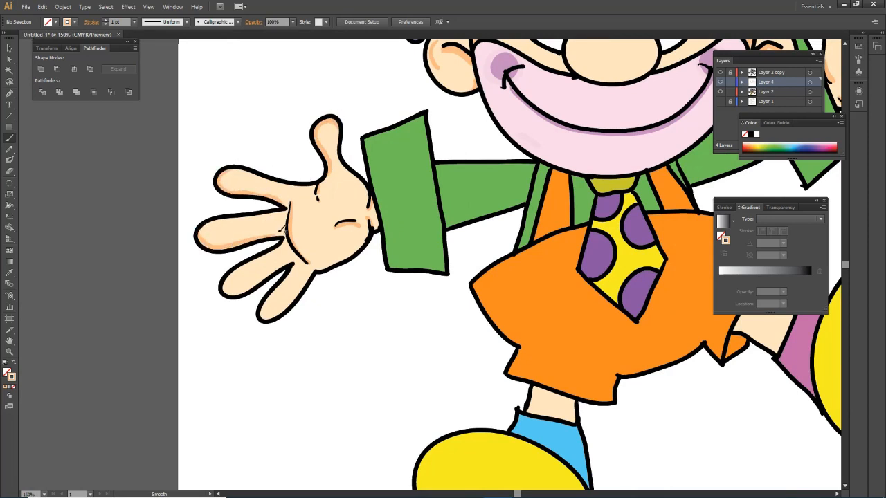
mouse_move(223, 284)
left_mouse_down()
mouse_move(255, 286)
mouse_move(288, 266)
left_mouse_up()
mouse_move(261, 306)
left_mouse_down()
mouse_move(294, 298)
mouse_move(315, 272)
left_mouse_up()
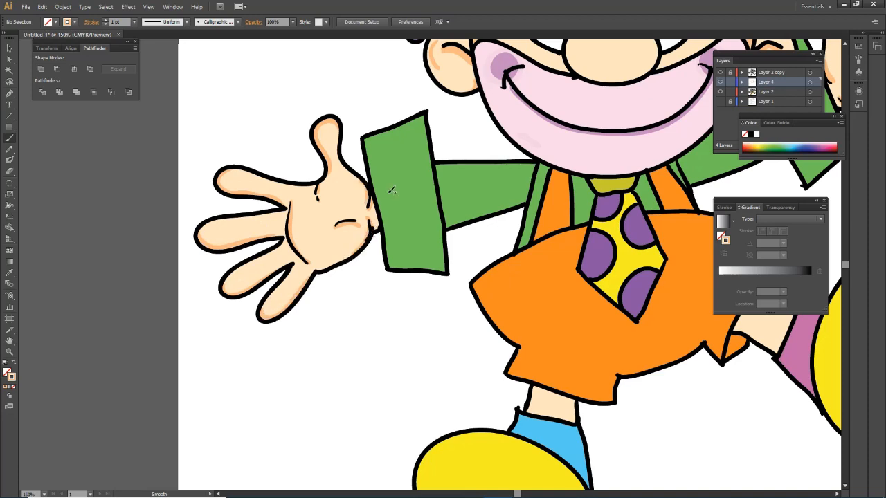
Step: Paint light orange shadows on both legs just below the hems of the orange shorts
scroll(687, 229, "down", 1)
scroll(791, 171, "down", 1)
scroll(324, 226, "down", 3)
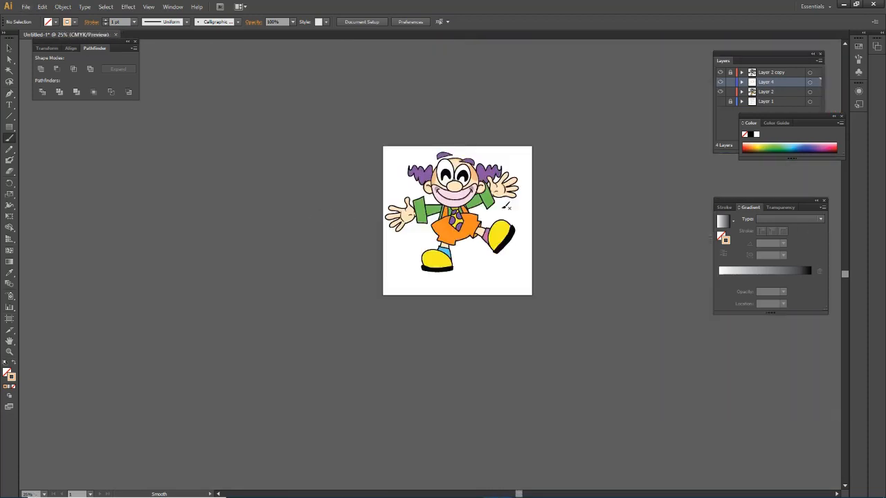
scroll(505, 204, "up", 3)
scroll(413, 187, "up", 3)
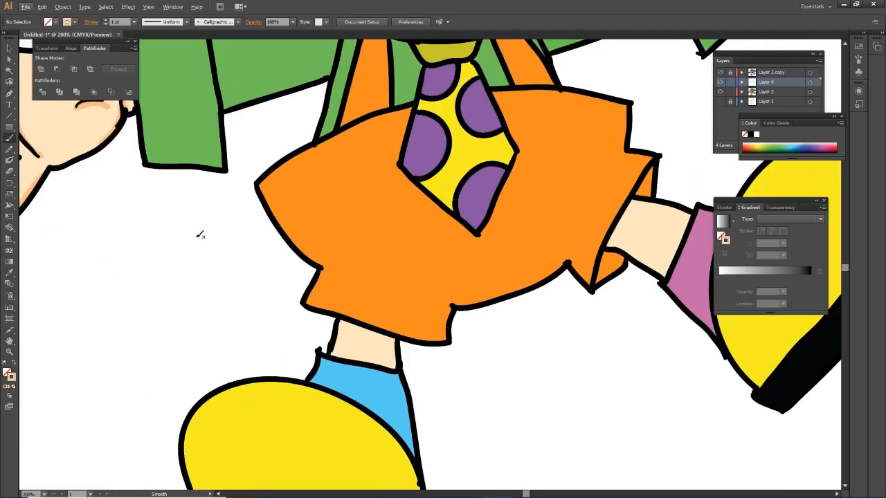
left_click_drag(352, 323, 395, 338)
mouse_move(607, 247)
left_mouse_down()
mouse_move(622, 216)
mouse_move(609, 245)
mouse_move(630, 220)
left_mouse_up()
left_click_drag(336, 321, 358, 323)
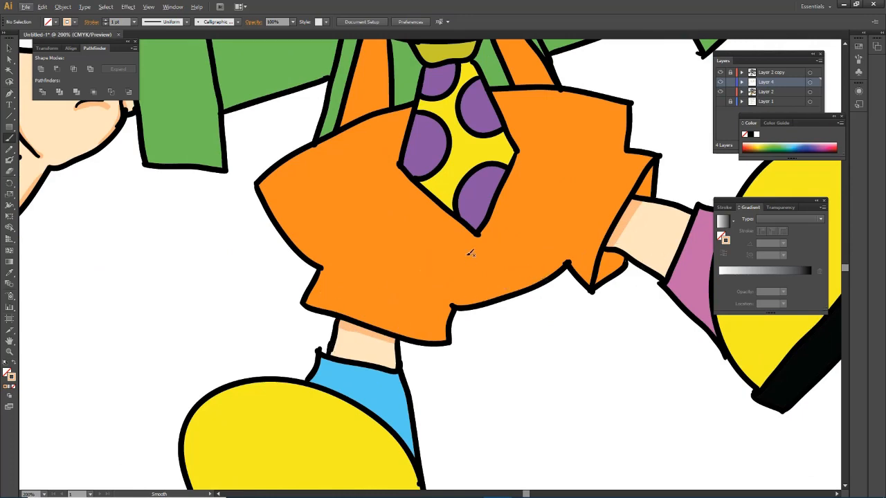
scroll(471, 251, "down", 5)
scroll(384, 130, "up", 4)
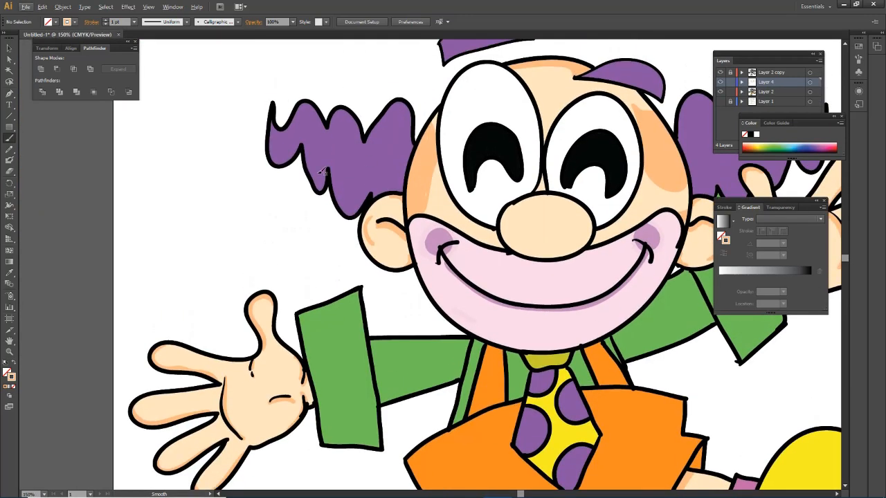
Step: Sample the hair's purple, lighten it to #B085CC, and brush a highlight into the clown's left hair tuft
left_click(9, 273)
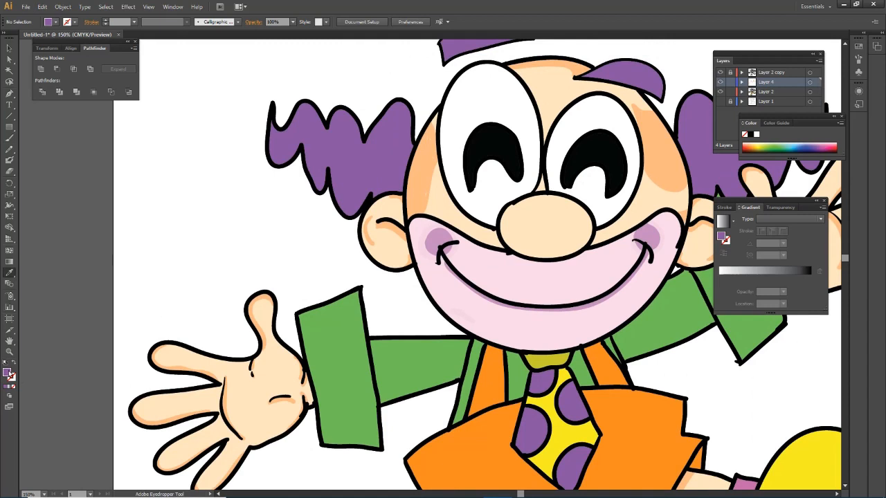
double_click(8, 373)
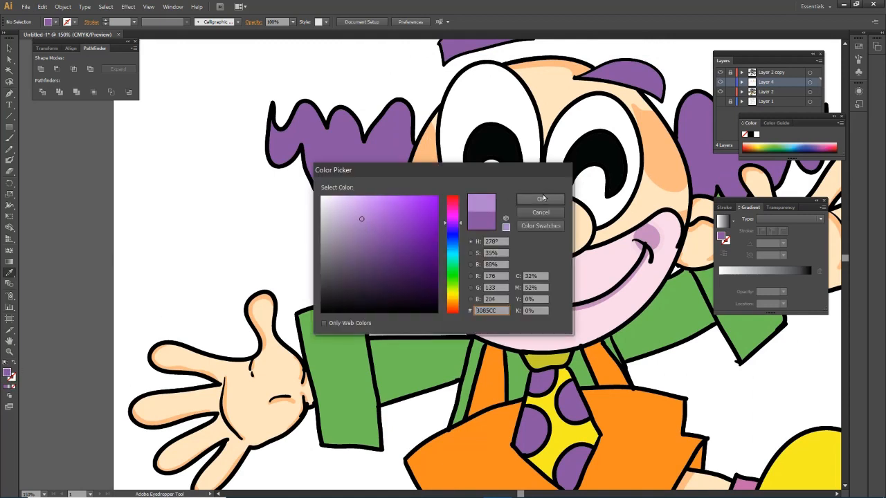
left_click(541, 199)
key("b")
mouse_move(310, 124)
left_mouse_down()
mouse_move(350, 168)
mouse_move(359, 144)
mouse_move(313, 126)
mouse_move(323, 162)
mouse_move(365, 176)
mouse_move(355, 130)
mouse_move(319, 119)
mouse_move(312, 143)
mouse_move(351, 165)
mouse_move(348, 177)
left_mouse_up()
key("ctrl+z")
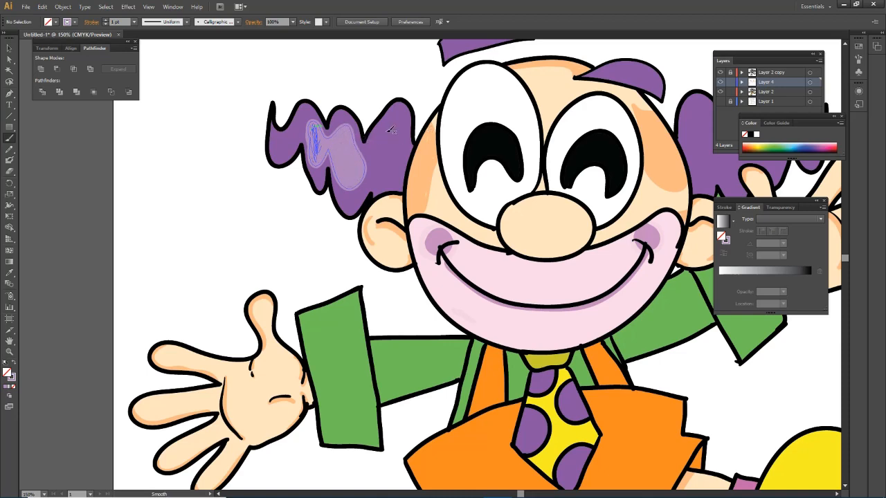
Step: Adjust the brush to darker mid-tone purples and paint soft bands around the left hair tuft's highlight
double_click(12, 378)
left_click(533, 199)
mouse_move(358, 188)
left_mouse_down()
mouse_move(361, 137)
mouse_move(315, 124)
left_mouse_up()
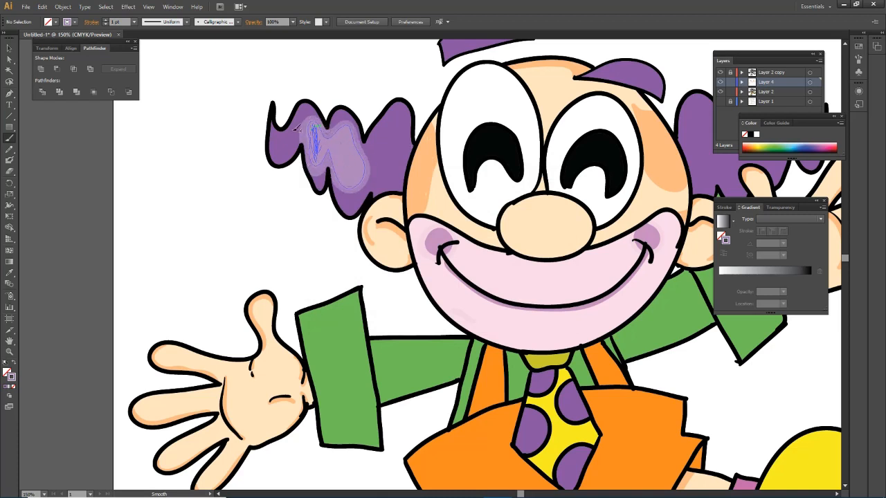
double_click(12, 377)
left_click(388, 205)
left_click(539, 198)
left_click_drag(367, 182, 358, 190)
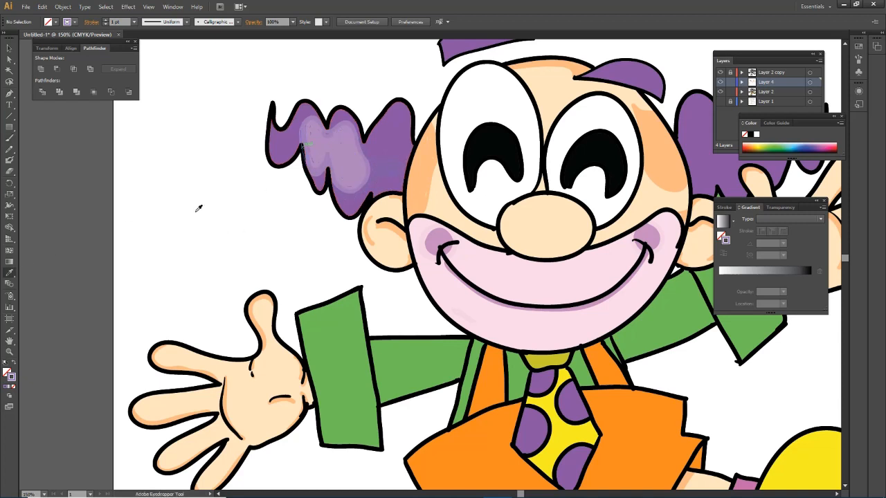
left_click_drag(392, 167, 371, 174)
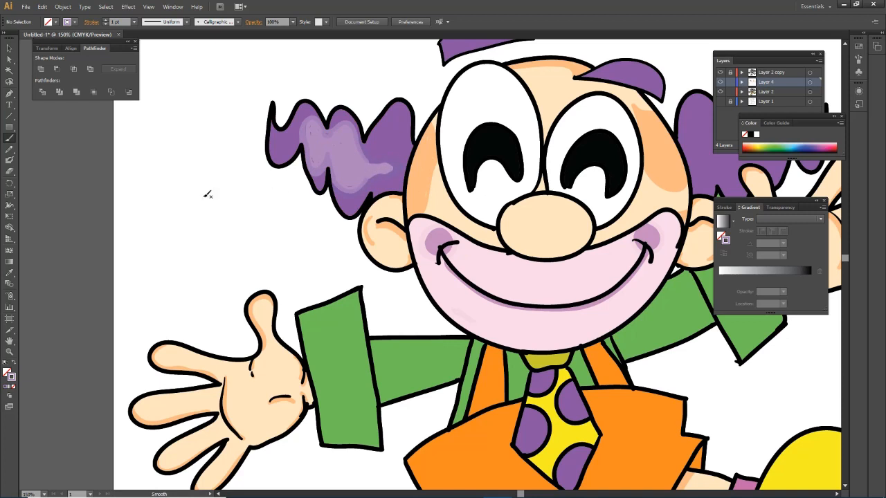
Step: Paint a small light purple highlight in the lobe of the left hair tuft nearest the head
key("i")
key("b")
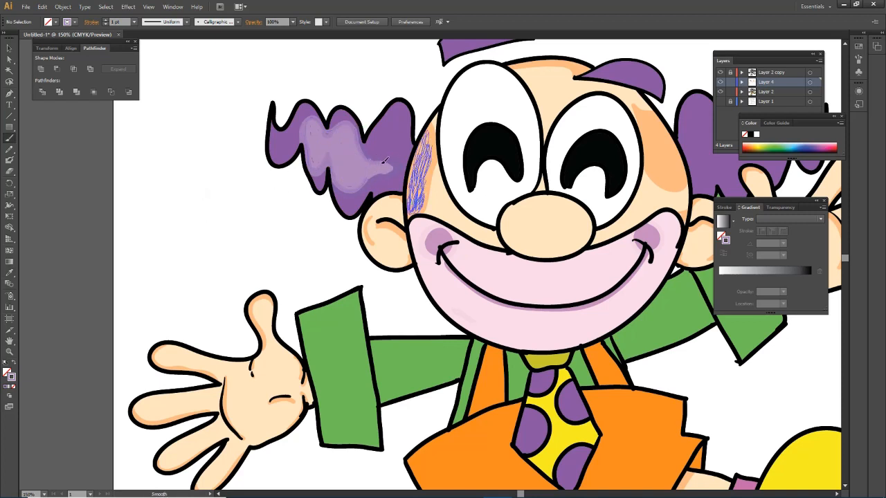
left_click_drag(396, 123, 392, 137)
Step: Brush light purple highlights along the middle of both eyebrows
scroll(416, 159, "up", 1)
scroll(517, 176, "down", 2)
scroll(502, 135, "up", 4)
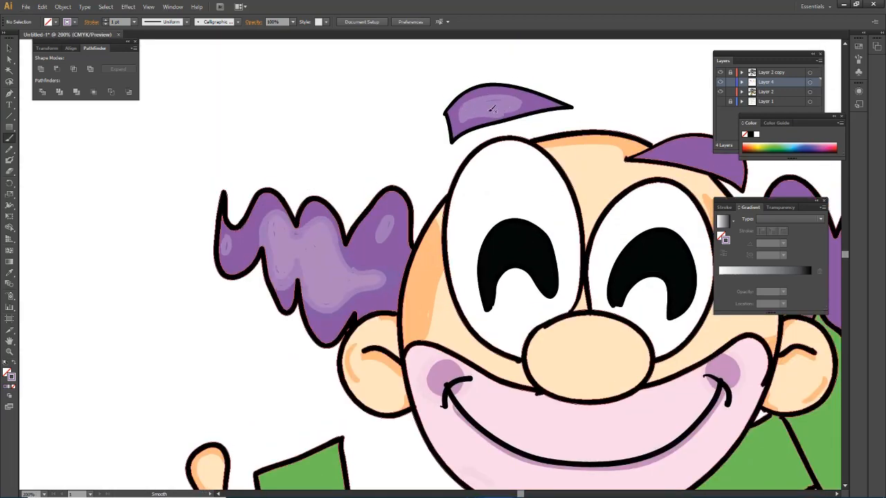
mouse_move(465, 105)
left_mouse_down()
mouse_move(515, 110)
mouse_move(474, 105)
mouse_move(504, 106)
mouse_move(485, 114)
left_mouse_up()
left_click_drag(668, 153, 722, 164)
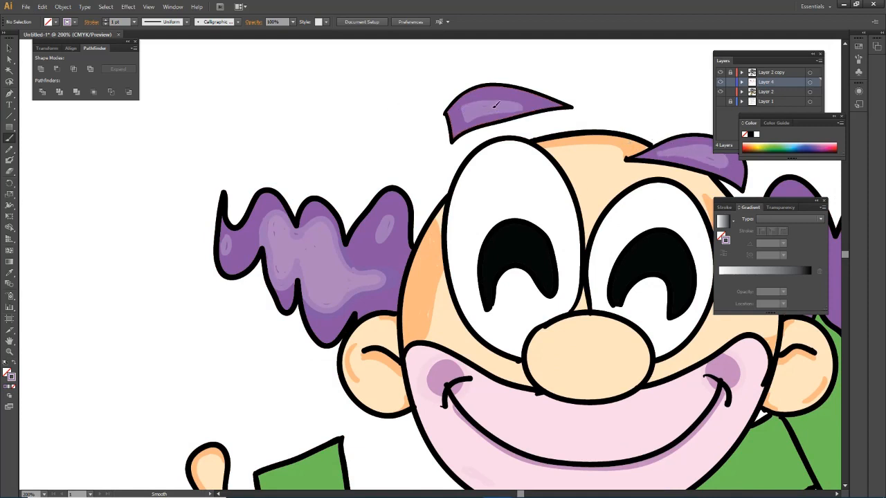
Step: Sample the hair highlight's purple, adjust its shade, and paint a second tone around the highlights on both eyebrows
key("i")
left_click(305, 244)
key("b")
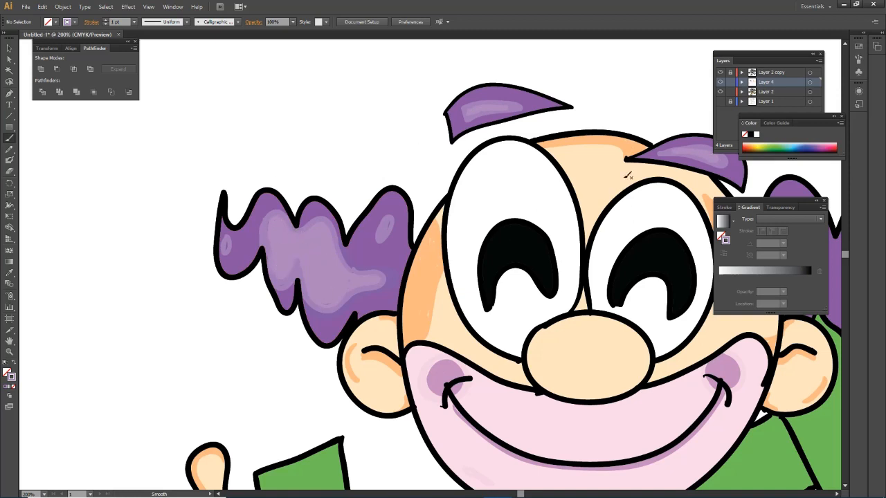
double_click(12, 377)
left_click(370, 203)
key("Return")
mouse_move(457, 108)
left_mouse_down()
mouse_move(482, 118)
mouse_move(522, 113)
mouse_move(510, 100)
mouse_move(464, 101)
mouse_move(457, 128)
left_mouse_up()
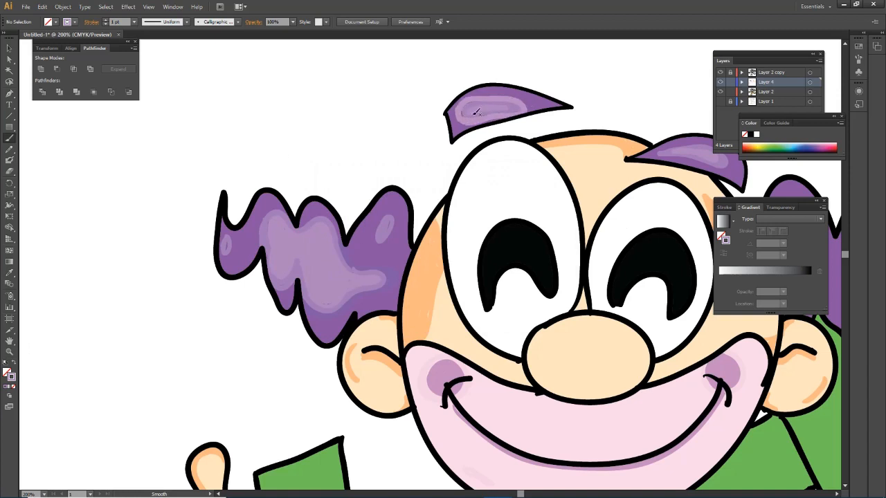
mouse_move(661, 147)
left_mouse_down()
mouse_move(686, 144)
mouse_move(728, 156)
mouse_move(717, 166)
mouse_move(668, 162)
left_mouse_up()
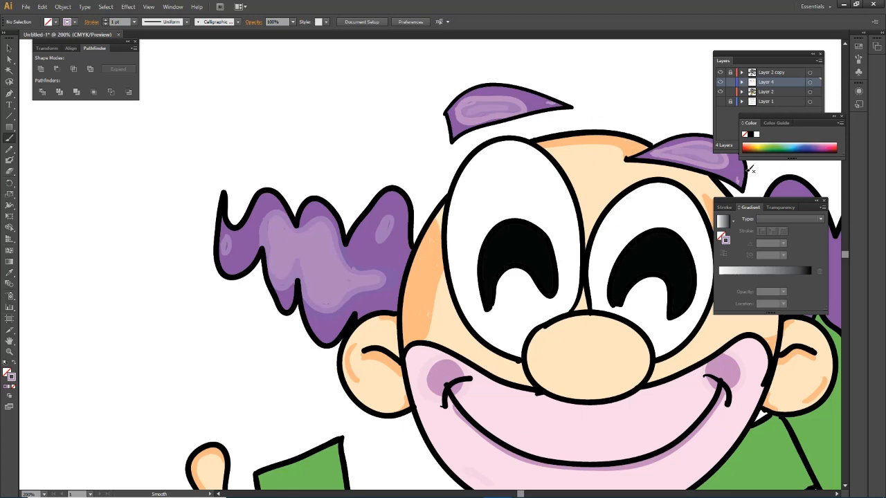
Step: Outline a zigzag highlight in light purple inside the right hair tuft and fill its interior
scroll(649, 100, "down", 2)
left_click_drag(629, 192, 402, 148)
scroll(544, 145, "up", 2)
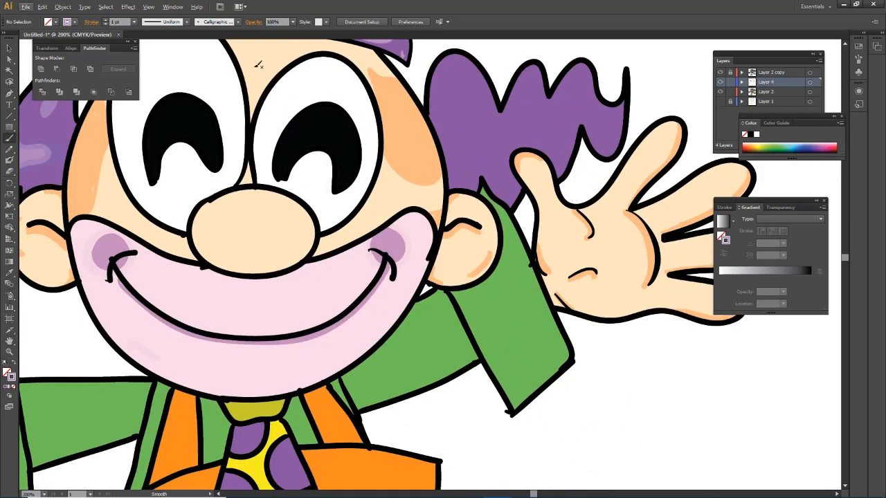
mouse_move(449, 111)
left_mouse_down()
mouse_move(457, 156)
mouse_move(510, 167)
mouse_move(548, 158)
mouse_move(576, 117)
mouse_move(512, 126)
mouse_move(483, 107)
mouse_move(492, 122)
mouse_move(447, 102)
mouse_move(461, 158)
mouse_move(491, 116)
mouse_move(461, 147)
left_mouse_up()
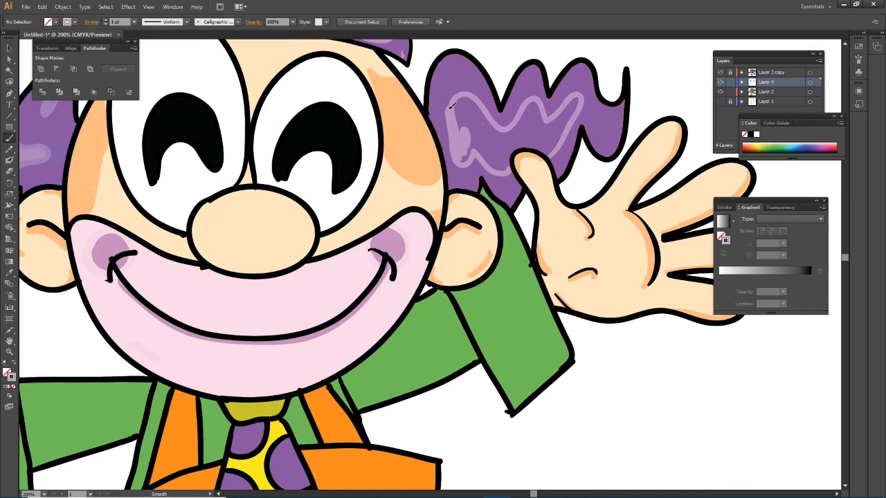
key("ctrl+z")
left_click_drag(453, 111, 459, 147)
mouse_move(458, 108)
left_mouse_down()
mouse_move(466, 158)
mouse_move(477, 132)
mouse_move(478, 145)
mouse_move(488, 130)
mouse_move(492, 160)
mouse_move(463, 101)
left_mouse_up()
mouse_move(502, 128)
left_mouse_down()
mouse_move(542, 121)
mouse_move(573, 100)
mouse_move(549, 126)
mouse_move(556, 144)
mouse_move(582, 96)
left_mouse_up()
mouse_move(543, 148)
left_mouse_down()
mouse_move(518, 148)
mouse_move(496, 168)
mouse_move(554, 147)
mouse_move(534, 102)
mouse_move(509, 161)
mouse_move(480, 144)
mouse_move(565, 113)
mouse_move(529, 119)
mouse_move(507, 152)
mouse_move(561, 115)
mouse_move(528, 143)
left_mouse_up()
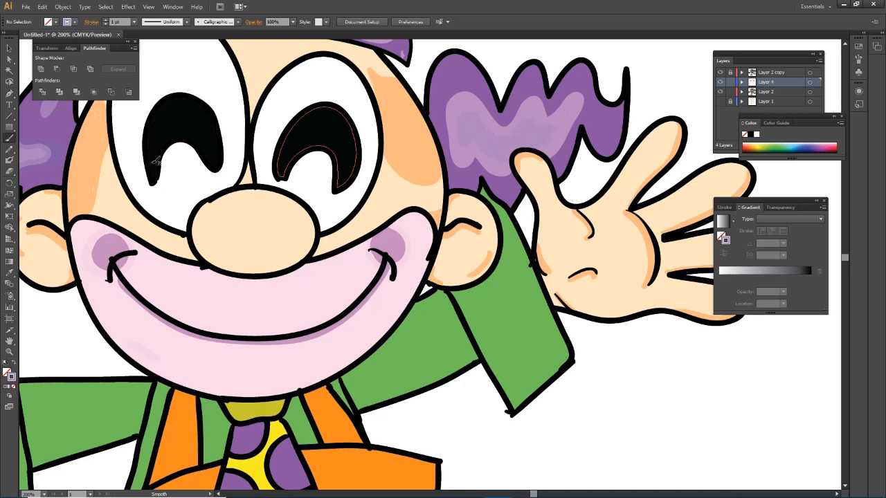
Step: Set the brush to a paler purple and add bright accent strokes to the right hair tuft
double_click(11, 377)
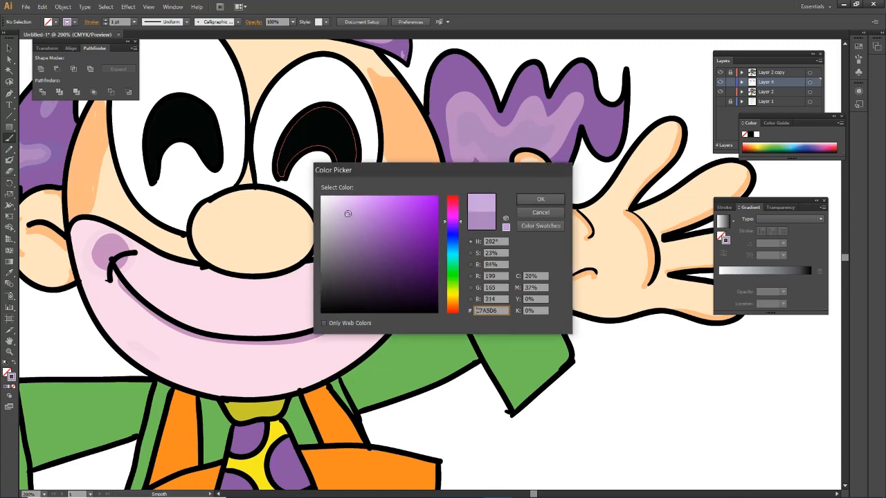
left_click(533, 198)
mouse_move(468, 125)
left_mouse_down()
mouse_move(503, 142)
mouse_move(531, 138)
mouse_move(474, 128)
mouse_move(517, 145)
left_mouse_up()
key("ctrl+z")
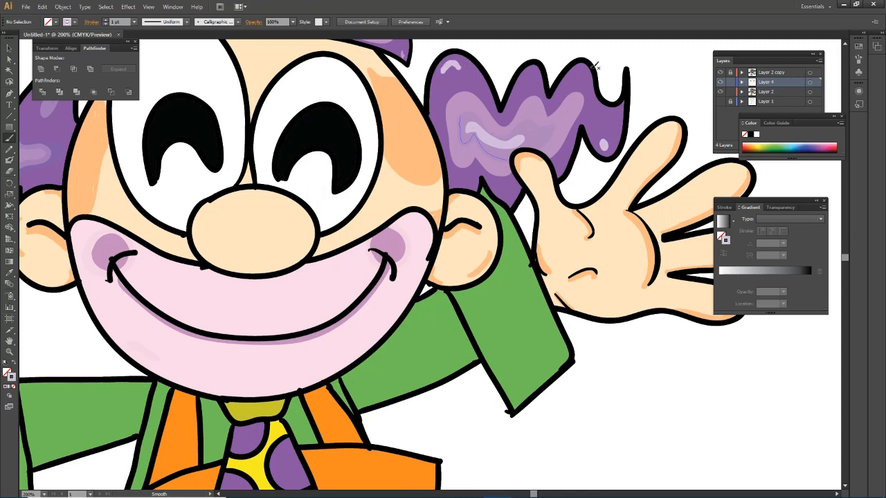
Step: Paint a curved pale purple highlight on each of the four purple dots of the tie
scroll(599, 178, "down", 2)
scroll(434, 214, "down", 5)
scroll(437, 223, "up", 3)
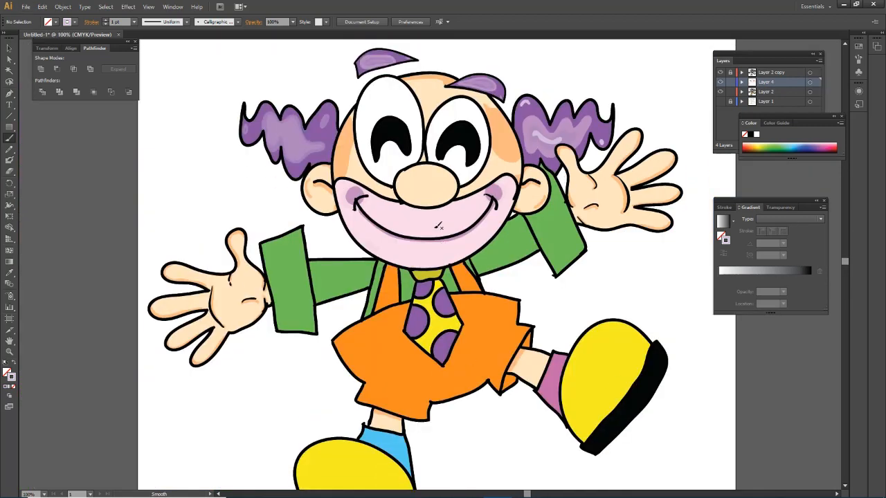
scroll(438, 226, "down", 4)
scroll(427, 227, "up", 4)
mouse_move(395, 220)
left_mouse_down()
mouse_move(413, 277)
mouse_move(423, 282)
left_mouse_up()
left_click_drag(312, 221, 343, 188)
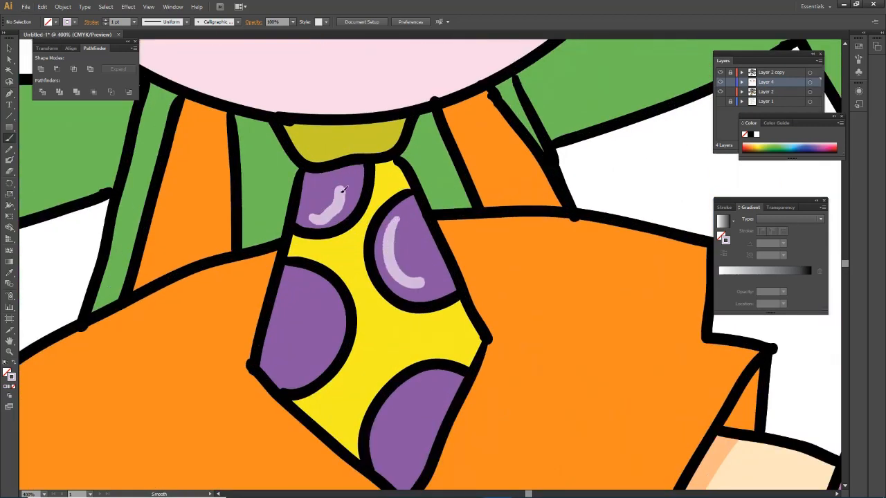
mouse_move(291, 285)
left_mouse_down()
mouse_move(323, 311)
mouse_move(302, 360)
left_mouse_up()
left_click_drag(386, 451, 436, 399)
Step: Sample the mid-tone purple from the left hair tuft and paint it beside the pale highlights on the tie's dots
key("i")
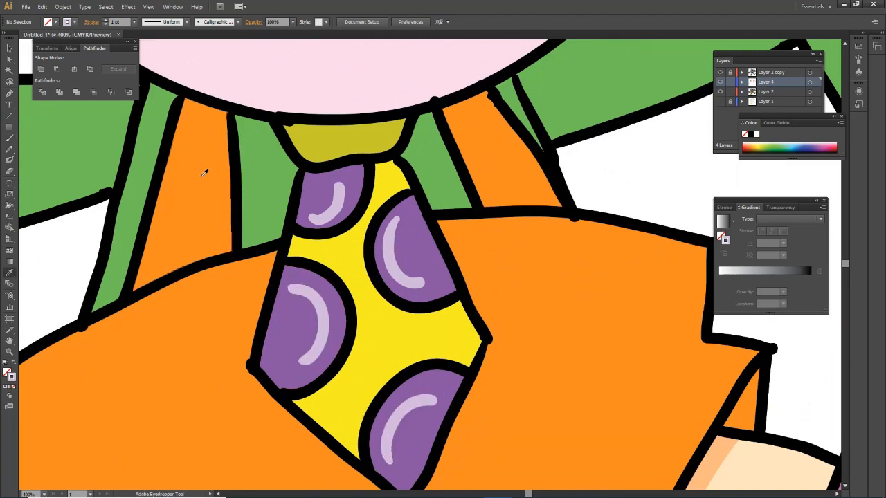
scroll(356, 192, "down", 3)
scroll(344, 204, "up", 4)
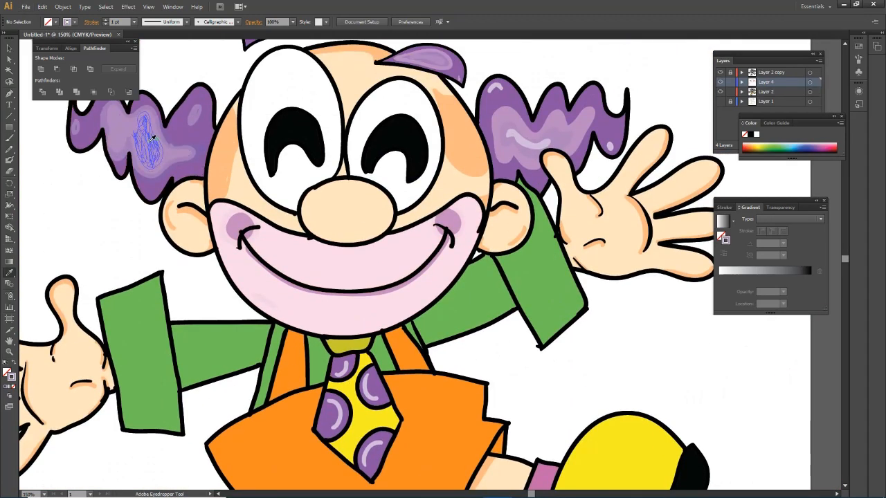
scroll(242, 194, "down", 3)
scroll(346, 242, "up", 3)
left_click(350, 244)
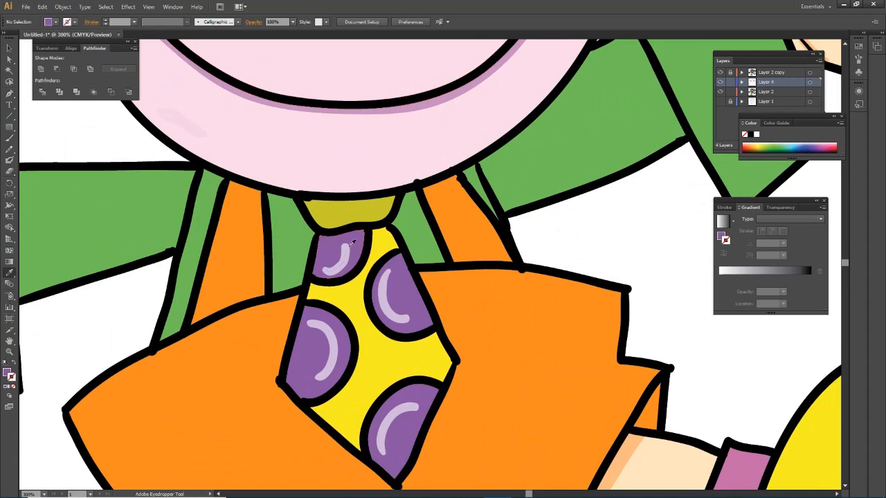
scroll(221, 297, "down", 3)
scroll(111, 125, "up", 3)
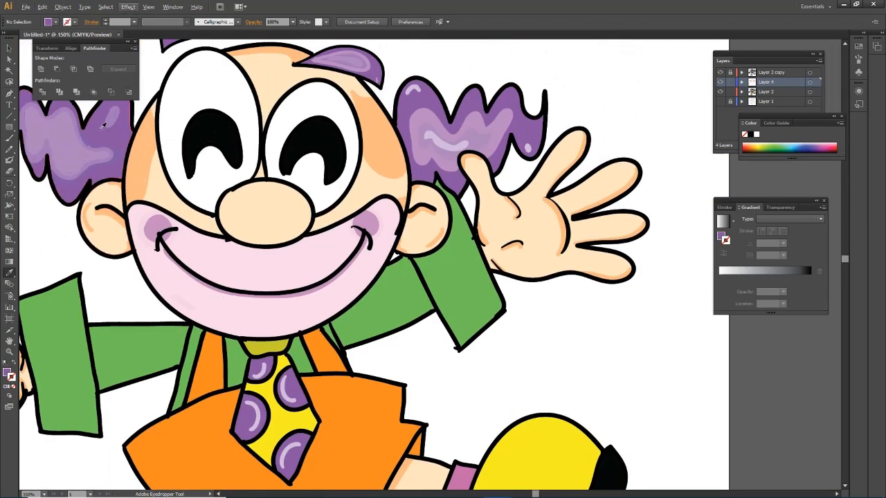
left_click(62, 137)
scroll(256, 373, "up", 1)
scroll(260, 375, "down", 1)
key("b")
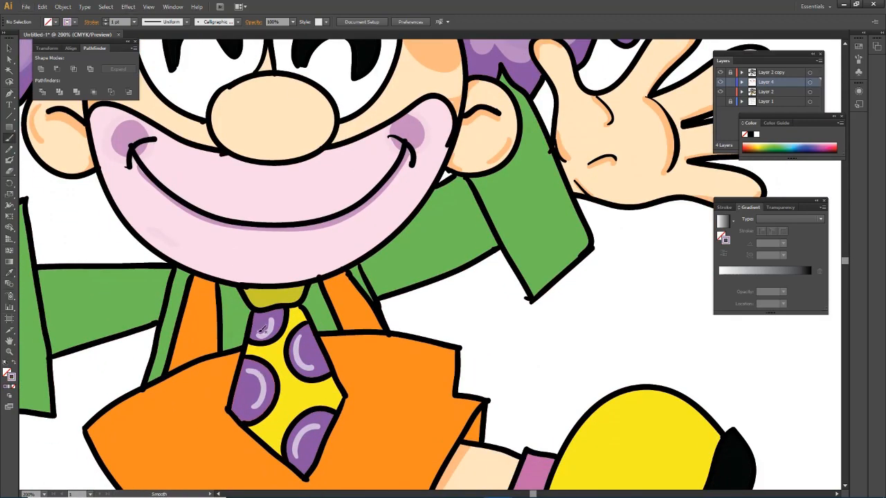
mouse_move(305, 335)
left_mouse_down()
mouse_move(318, 368)
mouse_move(305, 368)
mouse_move(297, 336)
left_mouse_up()
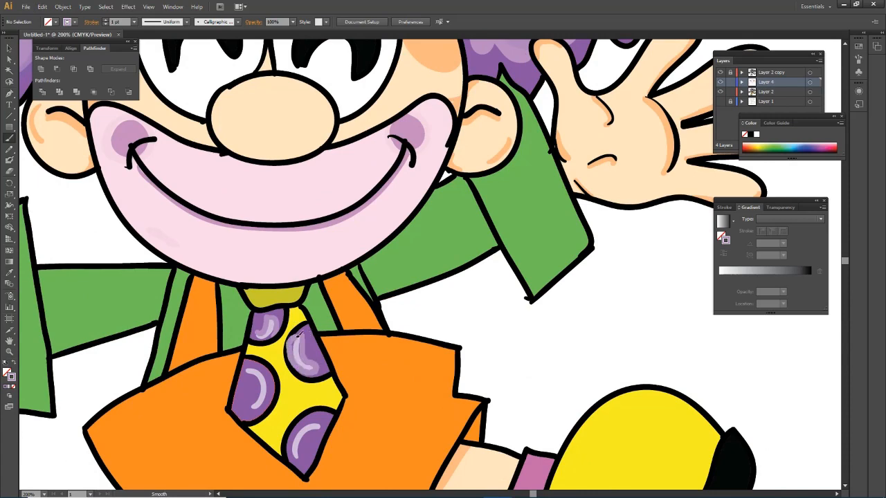
mouse_move(296, 430)
left_mouse_down()
mouse_move(325, 428)
mouse_move(298, 430)
left_mouse_up()
mouse_move(242, 368)
left_mouse_down()
mouse_move(257, 407)
mouse_move(271, 377)
mouse_move(242, 368)
left_mouse_up()
Step: Paint a long pale lavender highlight down the pink sock and a small dab near its lower edge
scroll(346, 391, "down", 3)
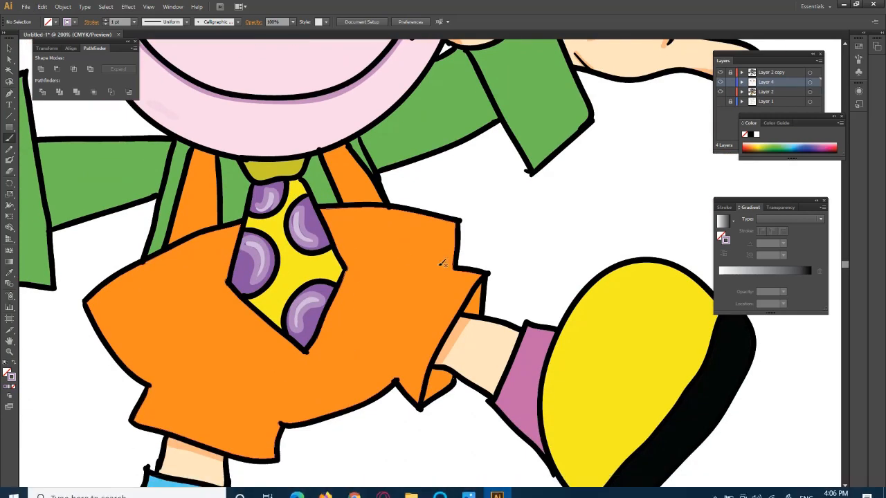
key("i")
key("b")
mouse_move(538, 346)
left_mouse_down()
mouse_move(514, 395)
mouse_move(541, 344)
left_mouse_up()
left_click_drag(516, 396, 543, 341)
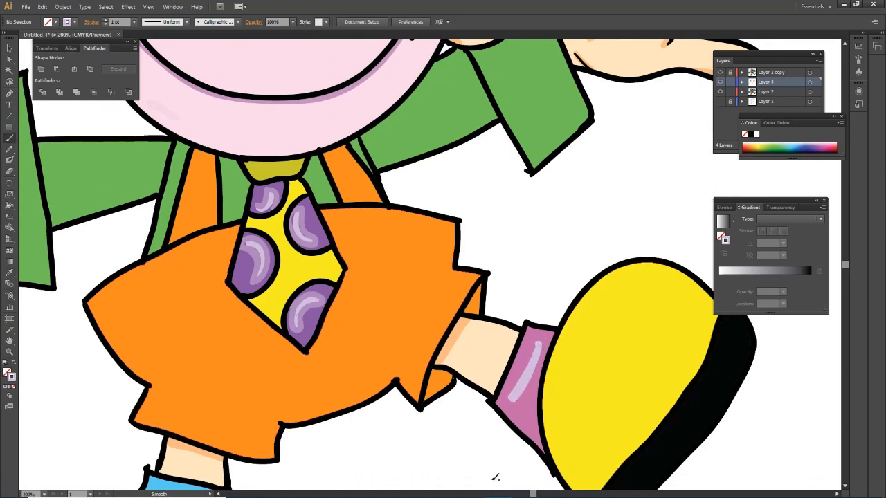
Step: Sample the sock's pink, choose a more saturated pink, and paint it around the highlights on the pink sock
left_click(10, 273)
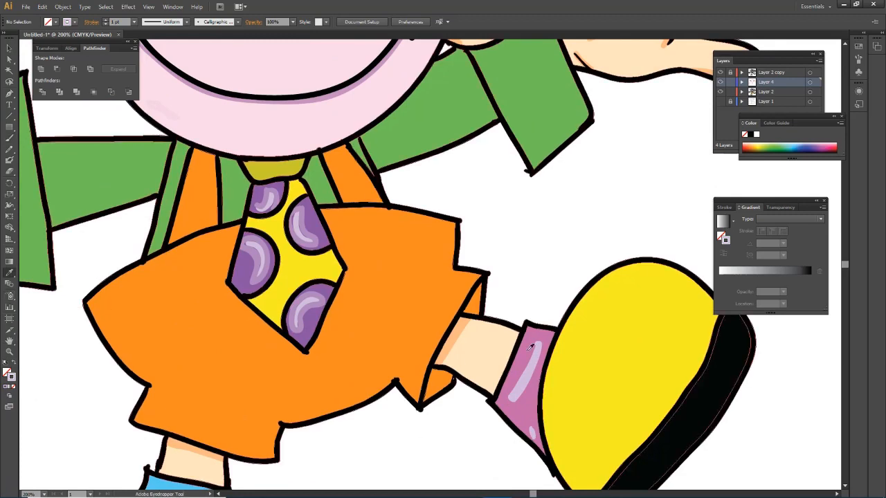
left_click(531, 394)
double_click(7, 373)
mouse_move(363, 218)
left_mouse_down()
mouse_move(361, 211)
mouse_move(392, 209)
mouse_move(393, 221)
left_mouse_up()
key("Return")
key("b")
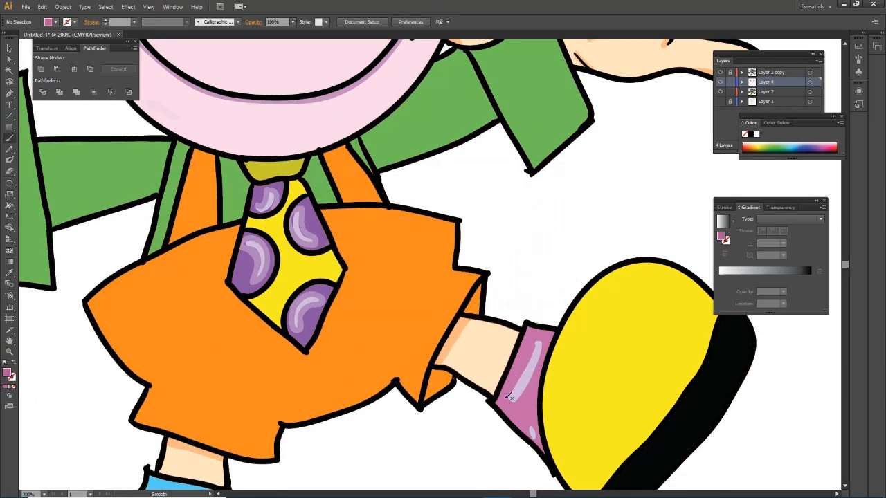
left_click_drag(510, 396, 539, 336)
key("shift+x")
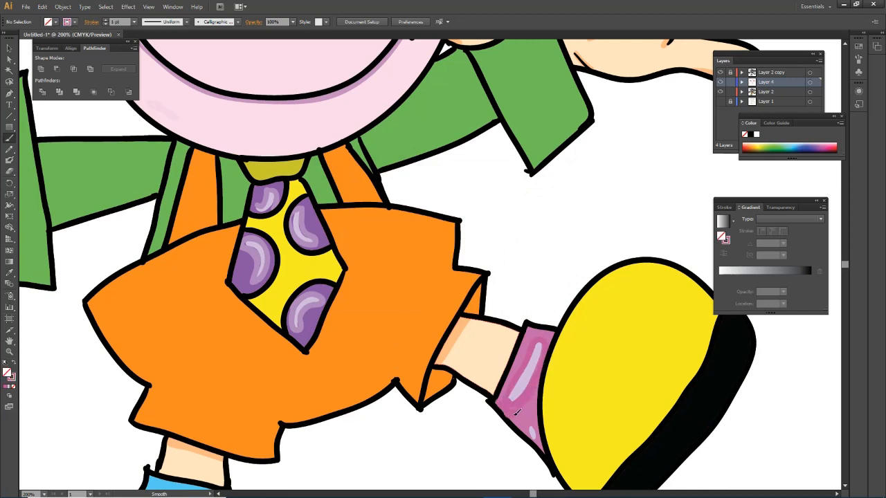
left_click_drag(538, 344, 513, 402)
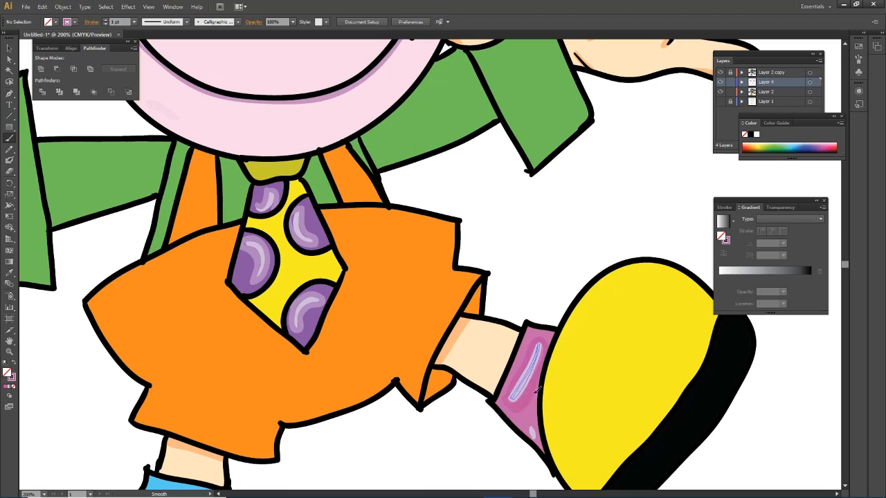
left_click_drag(528, 427, 534, 437)
Step: Sample the blue sock's color, lighten it to #9FE4F4, and brush a highlight across the upper part of that sock
left_click_drag(382, 423, 562, 218)
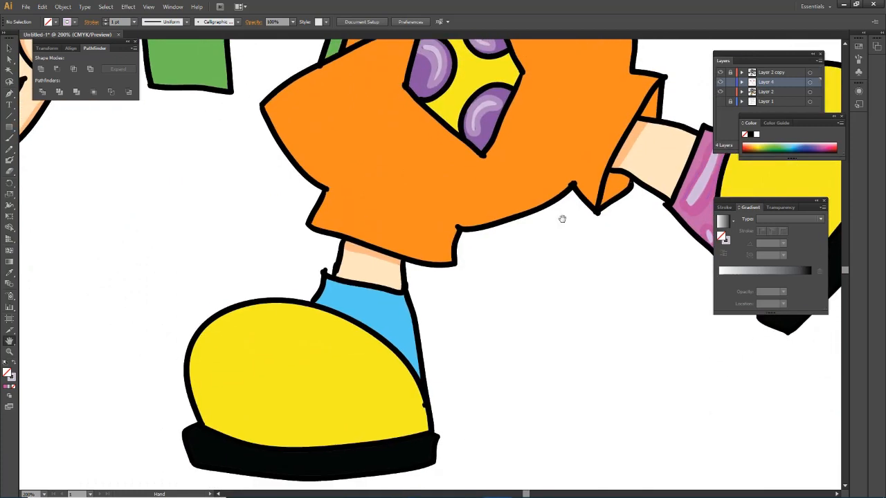
key("i")
left_click(362, 308)
double_click(7, 373)
left_click(362, 201)
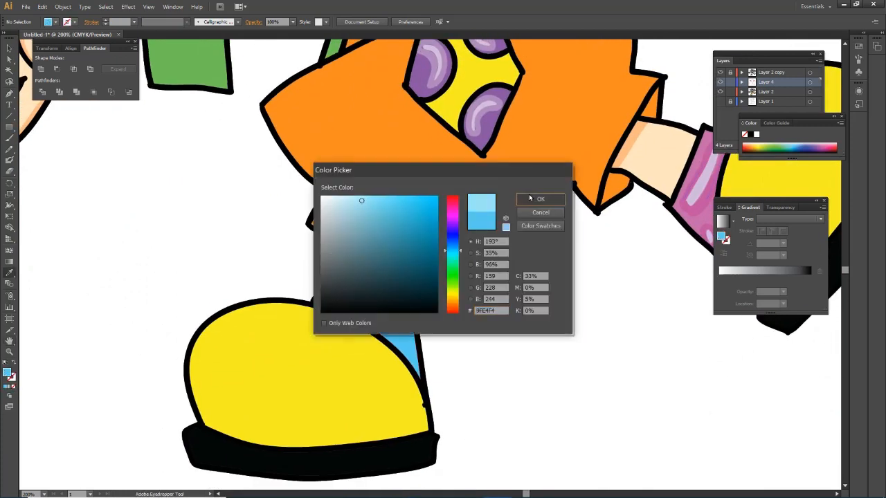
left_click(530, 198)
key("shift+b")
left_click_drag(338, 296, 388, 305)
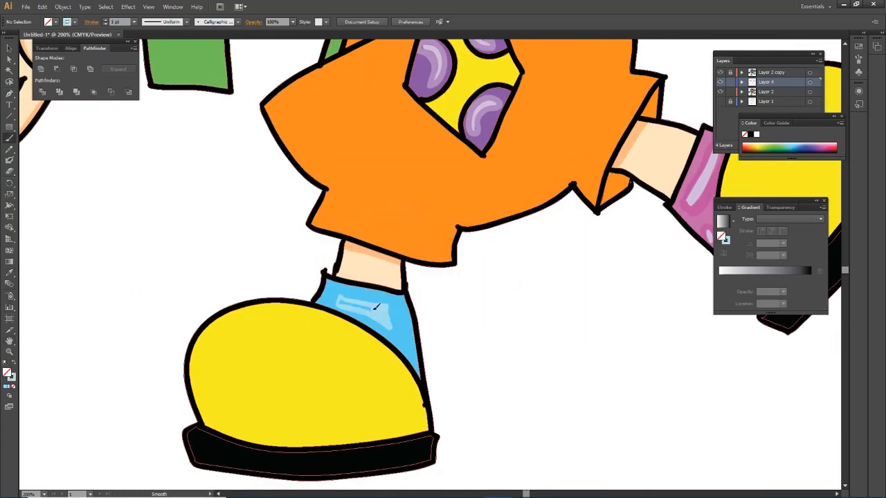
Step: Choose a deeper blue than the sock's fill and paint it around the pale highlight on the blue sock
double_click(12, 378)
left_click(379, 205)
left_click(534, 199)
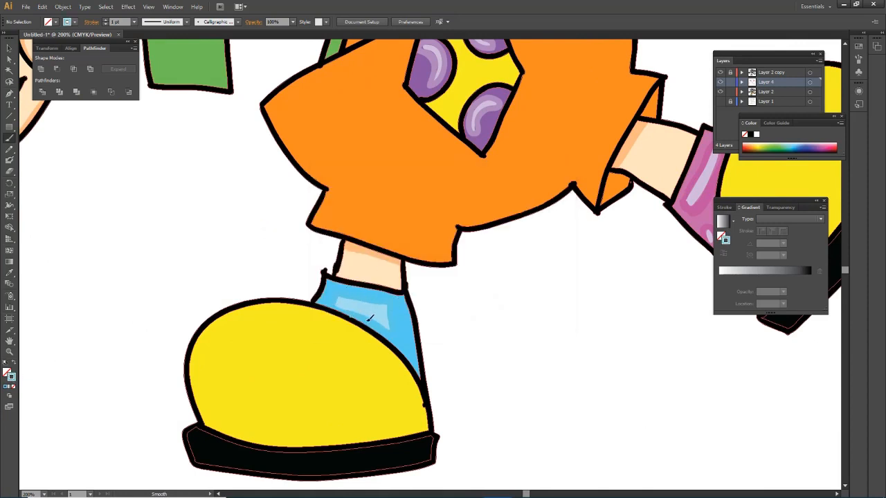
double_click(13, 378)
left_click(435, 206)
left_click(540, 211)
left_click_drag(327, 308, 391, 335)
Step: Sample the pale highlight color on the blue sock and add a small dab near the sock's lower edge
key("i")
left_click(380, 311)
key("b")
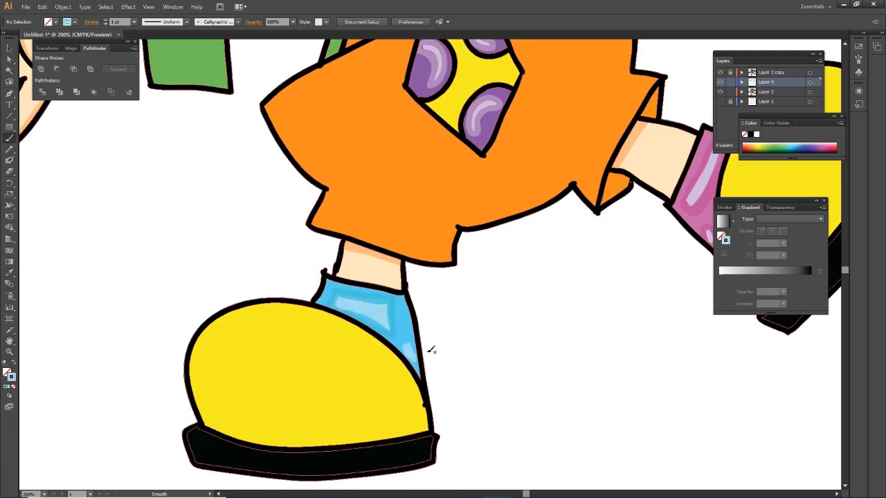
Step: Sample the shorts' orange, choose a darker orange, and fill a patch on each leg of the shorts with brush strokes
scroll(450, 332, "up", 5)
key("i")
left_click(351, 237)
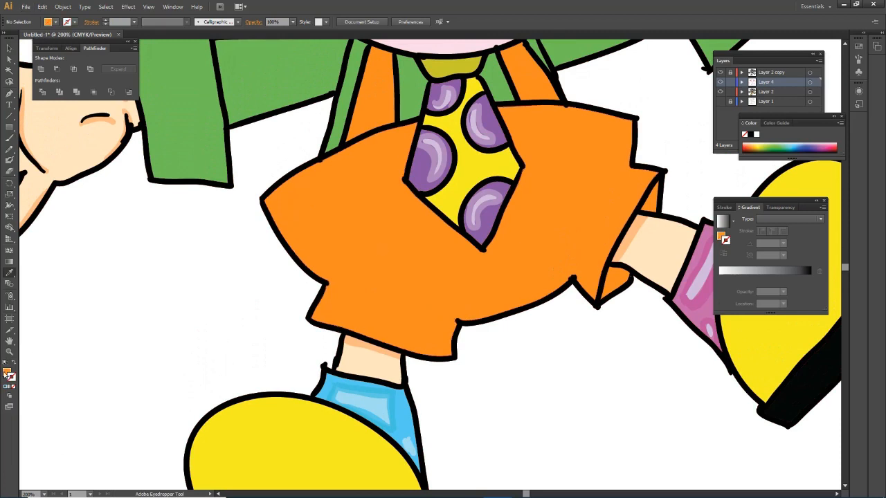
double_click(7, 372)
left_click(422, 207)
left_click(537, 199)
key("b")
mouse_move(292, 205)
left_mouse_down()
mouse_move(344, 256)
mouse_move(366, 260)
left_mouse_up()
mouse_move(295, 206)
left_mouse_down()
mouse_move(360, 196)
mouse_move(411, 221)
mouse_move(377, 252)
mouse_move(339, 257)
mouse_move(298, 222)
mouse_move(306, 200)
mouse_move(323, 215)
mouse_move(316, 230)
mouse_move(299, 211)
mouse_move(330, 195)
mouse_move(375, 226)
mouse_move(399, 230)
mouse_move(378, 238)
mouse_move(384, 215)
left_mouse_up()
mouse_move(346, 183)
left_mouse_down()
mouse_move(374, 241)
mouse_move(386, 245)
mouse_move(367, 218)
mouse_move(338, 216)
mouse_move(341, 203)
mouse_move(309, 206)
left_mouse_up()
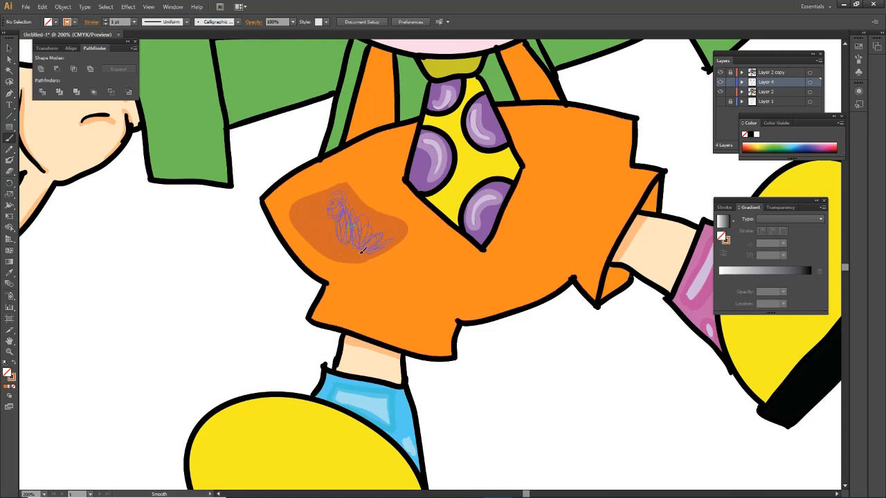
mouse_move(543, 231)
left_mouse_down()
mouse_move(564, 209)
mouse_move(617, 186)
mouse_move(580, 260)
mouse_move(554, 235)
mouse_move(576, 187)
mouse_move(607, 191)
mouse_move(583, 219)
mouse_move(602, 193)
left_mouse_up()
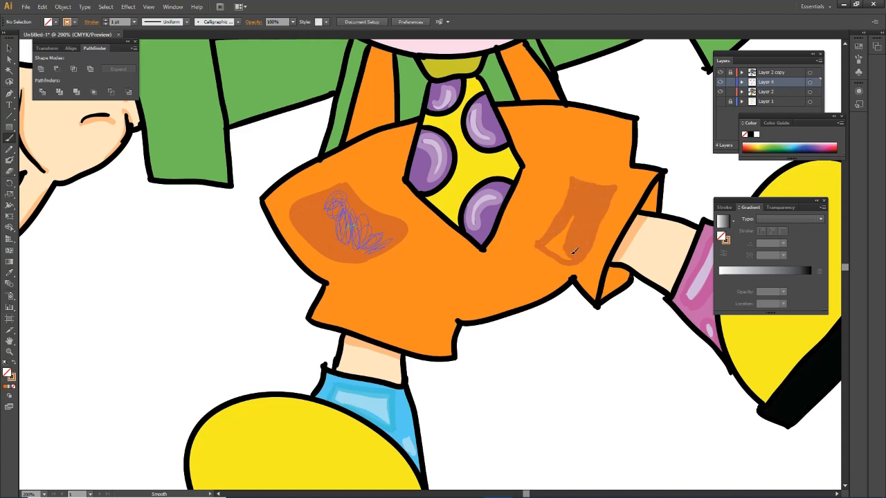
mouse_move(574, 250)
left_mouse_down()
mouse_move(535, 244)
mouse_move(556, 228)
mouse_move(557, 239)
mouse_move(572, 211)
mouse_move(594, 203)
mouse_move(569, 244)
mouse_move(550, 238)
mouse_move(541, 246)
mouse_move(567, 194)
mouse_move(591, 179)
left_mouse_up()
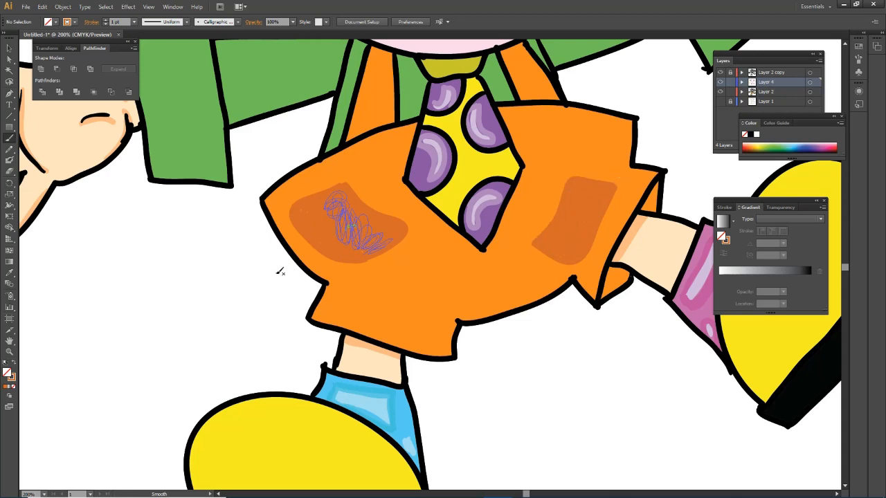
Step: Choose a pale orange and paint a highlight inside each of the two dark patches on the shorts
double_click(7, 373)
left_click(369, 204)
left_click(533, 196)
left_click_drag(562, 235, 588, 200)
mouse_move(324, 208)
left_mouse_down()
mouse_move(347, 249)
mouse_move(384, 229)
mouse_move(342, 198)
mouse_move(324, 223)
mouse_move(374, 232)
mouse_move(346, 208)
mouse_move(325, 215)
mouse_move(352, 229)
left_mouse_up()
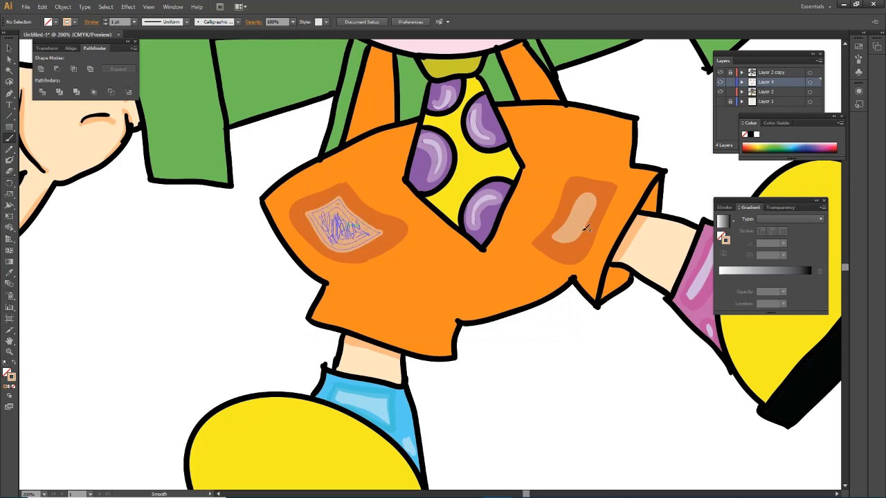
Step: Dab pale orange highlights along the hems and waist of the shorts and on both suspenders
left_click_drag(354, 319, 339, 316)
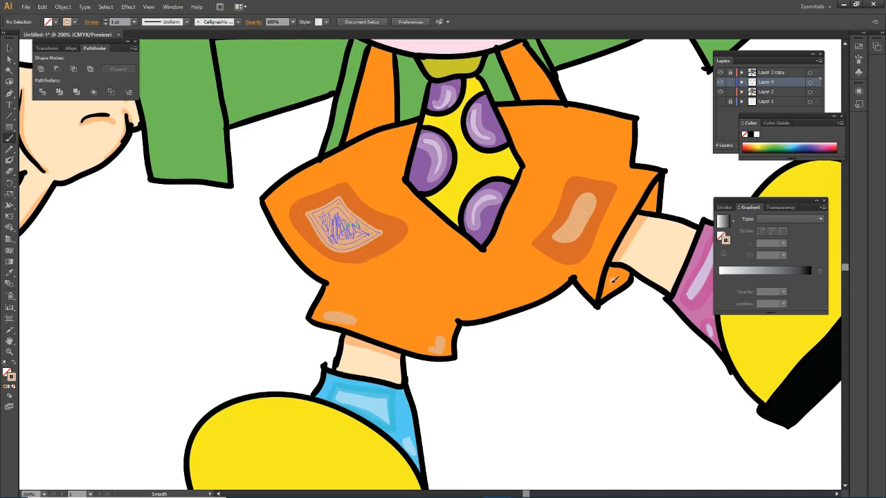
scroll(618, 125, "down", 2)
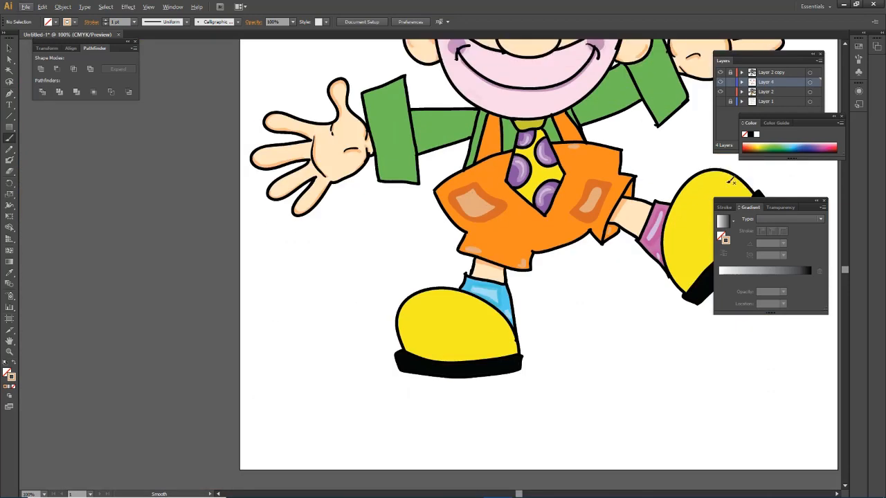
scroll(550, 134, "up", 3)
left_click_drag(545, 144, 555, 174)
mouse_move(340, 120)
left_mouse_down()
mouse_move(361, 167)
mouse_move(351, 131)
left_mouse_up()
Step: Choose a darker yellow and paint a solid teardrop-shaped shadow on the toe of the grounded shoe
scroll(409, 209, "down", 2)
scroll(421, 246, "down", 1)
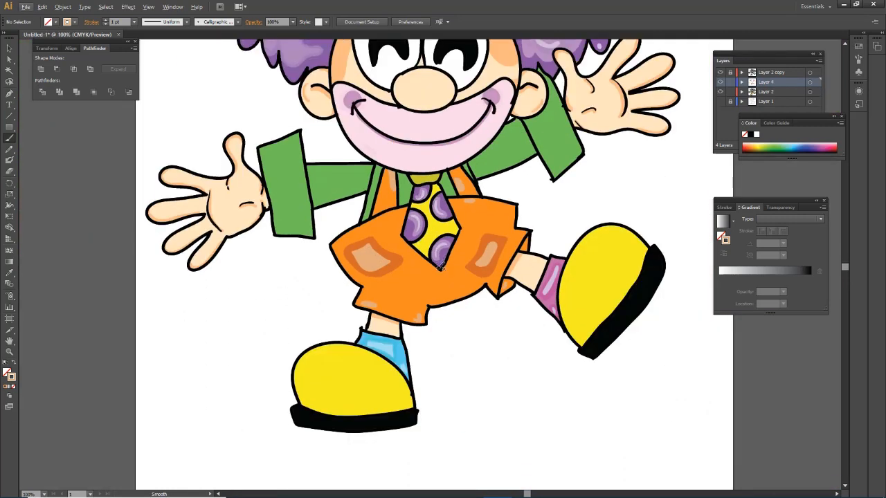
double_click(9, 374)
left_click(452, 293)
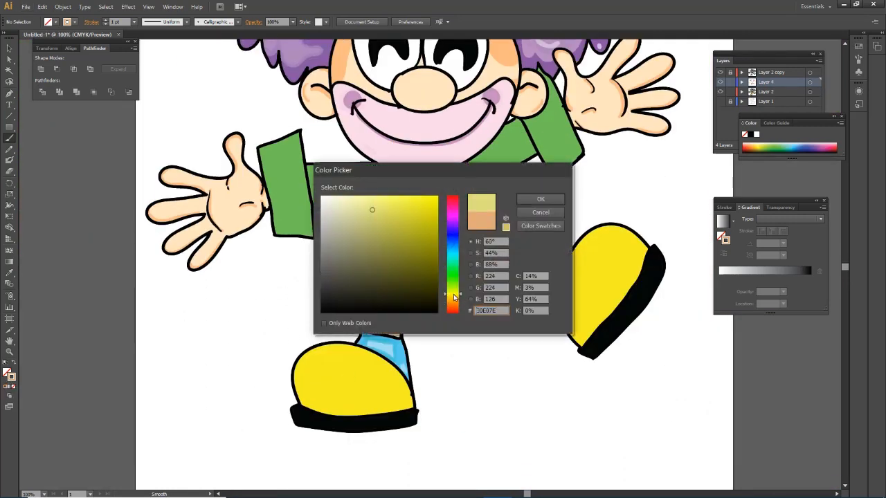
left_click(424, 216)
left_click(540, 199)
scroll(346, 396, "up", 1)
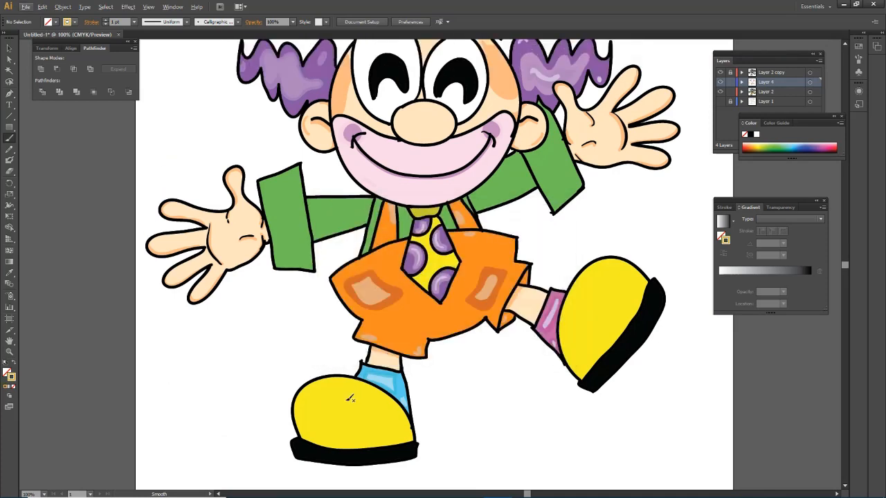
scroll(348, 402, "up", 3)
mouse_move(377, 313)
left_mouse_down()
mouse_move(297, 323)
mouse_move(454, 392)
mouse_move(306, 336)
mouse_move(437, 391)
mouse_move(316, 322)
mouse_move(401, 380)
mouse_move(319, 336)
mouse_move(439, 389)
mouse_move(397, 376)
mouse_move(395, 359)
mouse_move(313, 371)
left_mouse_up()
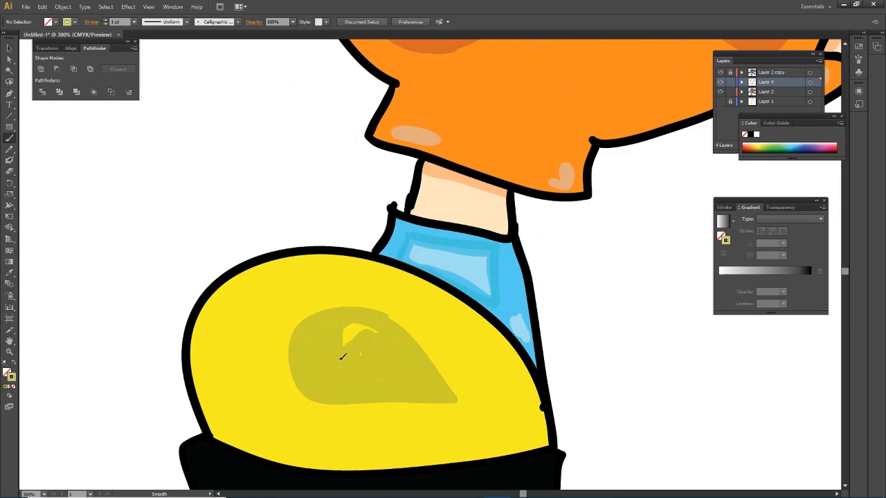
left_click_drag(368, 345, 384, 331)
Step: Paint a matching solid dark yellow teardrop shadow on the raised shoe
scroll(510, 243, "down", 3)
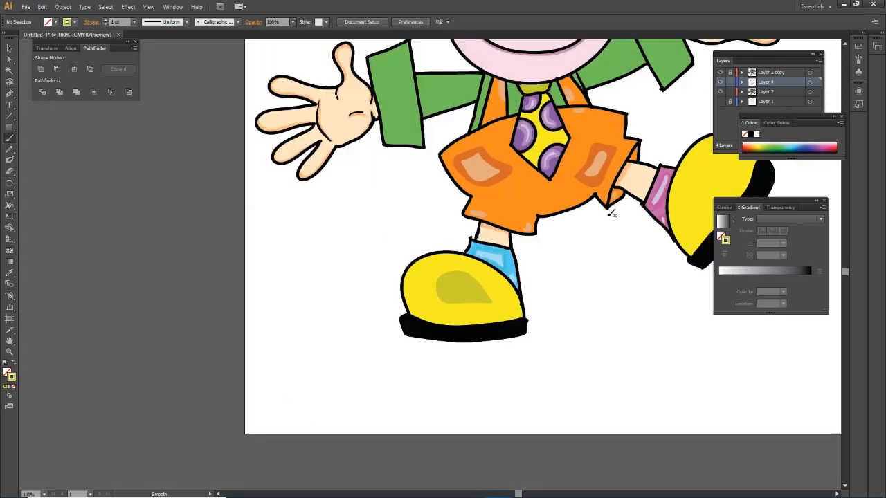
key("alt+h")
left_click(620, 264)
key("h")
left_click_drag(645, 217, 380, 286)
scroll(444, 252, "up", 3)
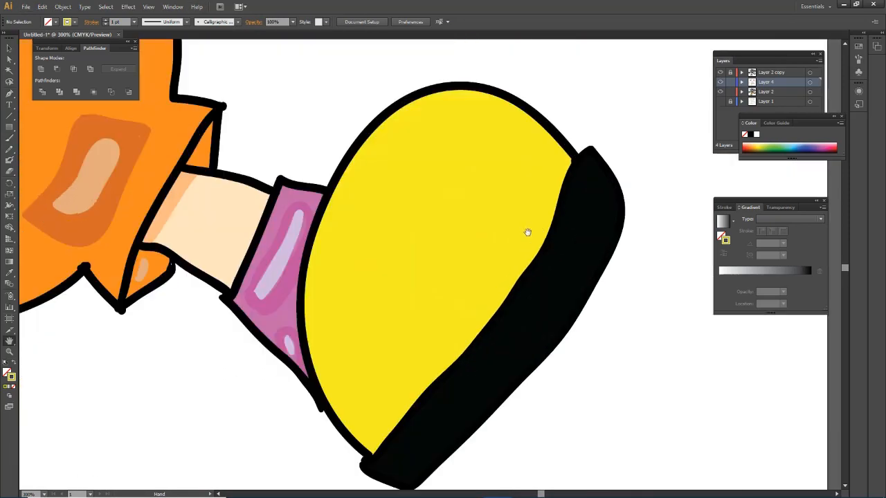
key("b")
mouse_move(395, 346)
left_mouse_down()
mouse_move(461, 267)
mouse_move(396, 351)
mouse_move(403, 222)
mouse_move(399, 342)
mouse_move(405, 221)
mouse_move(411, 328)
mouse_move(449, 270)
mouse_move(397, 290)
mouse_move(395, 265)
left_mouse_up()
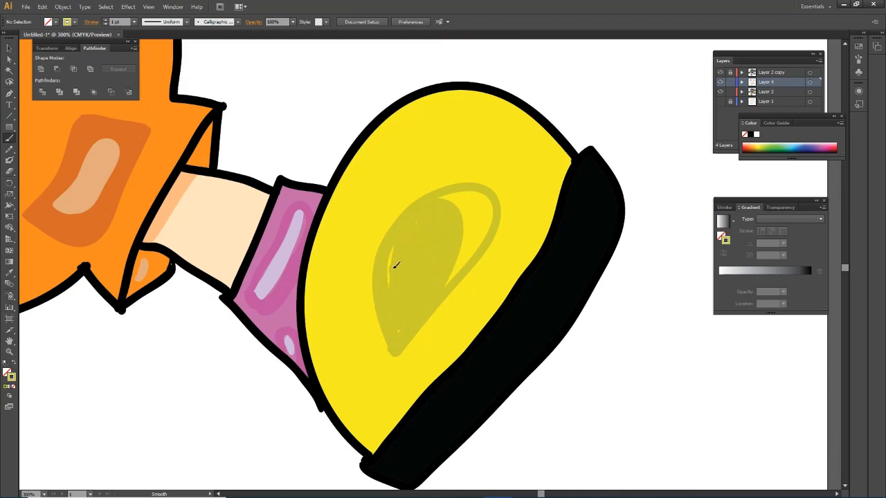
mouse_move(470, 216)
left_mouse_down()
mouse_move(496, 203)
mouse_move(465, 198)
mouse_move(476, 193)
left_mouse_up()
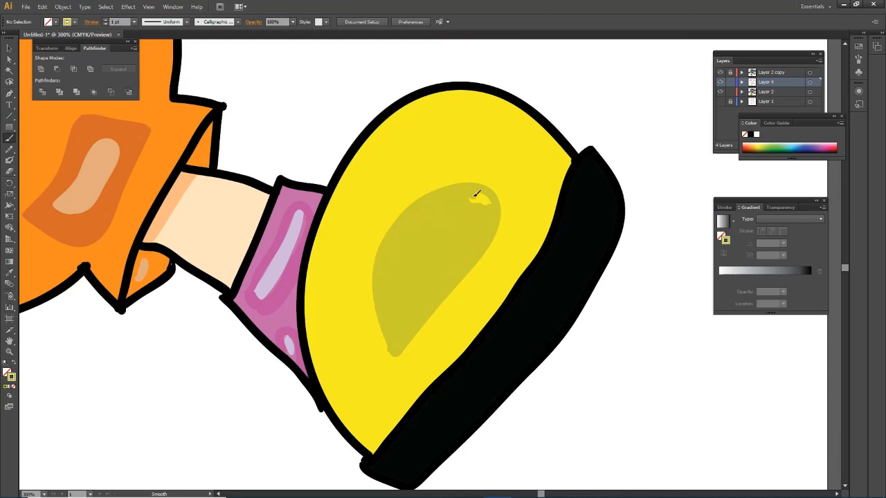
Step: Set the stroke color to pale yellow #F9F698 and paint highlights on the raised shoe, including inside its dark teardrop
double_click(10, 373)
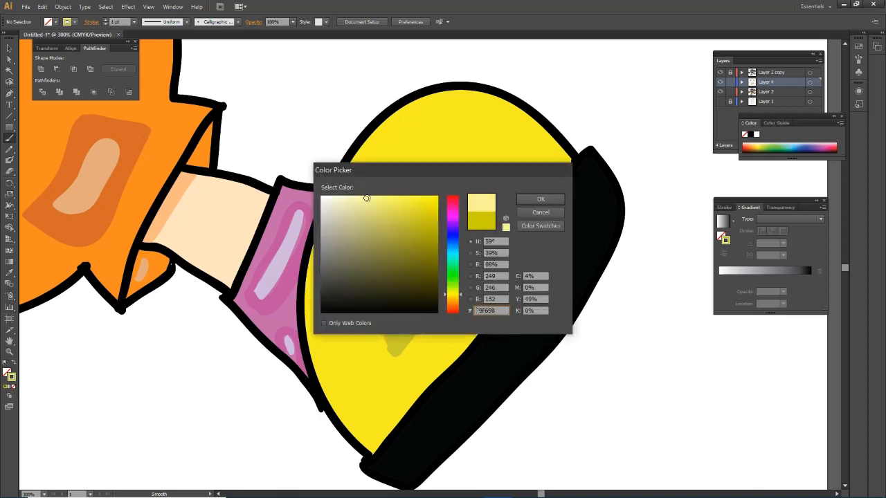
left_click(366, 198)
left_click(540, 199)
mouse_move(431, 219)
left_mouse_down()
mouse_move(428, 246)
mouse_move(433, 220)
left_mouse_up()
left_click_drag(454, 266, 433, 288)
Step: Paint pale yellow highlights along the upper edge of the grounded shoe and inside its dark teardrop
scroll(173, 321, "down", 4)
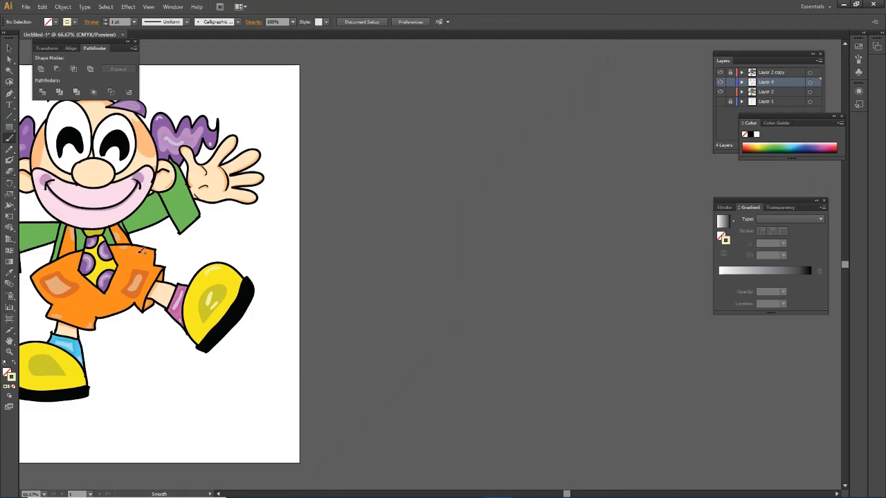
key("space")
left_click_drag(239, 231, 558, 207)
scroll(350, 319, "up", 2)
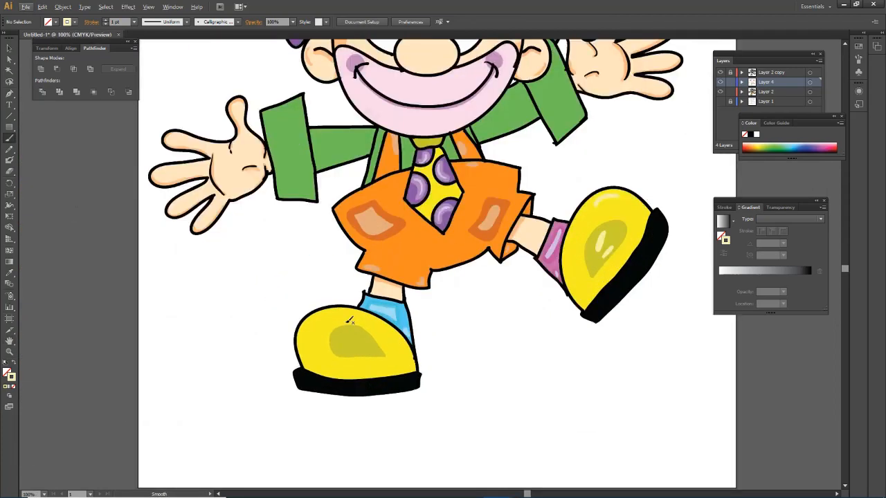
mouse_move(301, 320)
left_mouse_down()
mouse_move(285, 346)
mouse_move(298, 328)
left_mouse_up()
left_click_drag(354, 351, 352, 360)
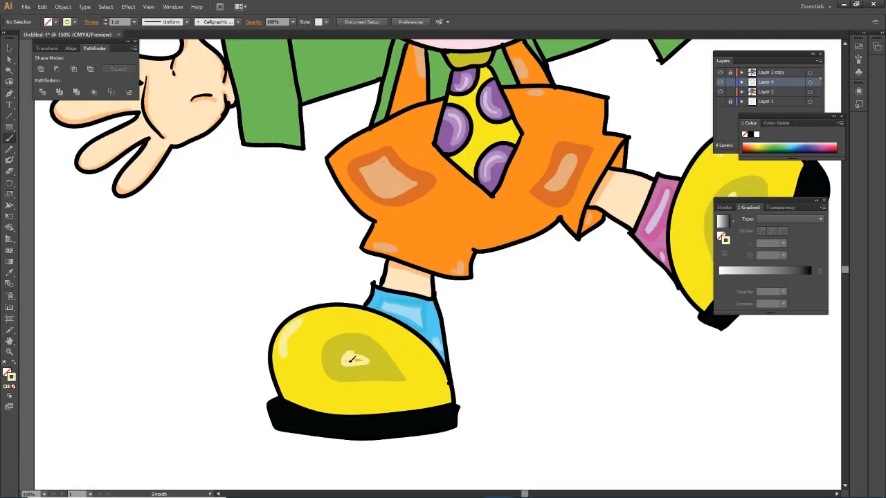
Step: Sample the jacket's green, darken it to #3D931C, and paint an angled shadow on the cuff beside the lower hand
scroll(322, 320, "down", 2)
scroll(378, 241, "up", 3)
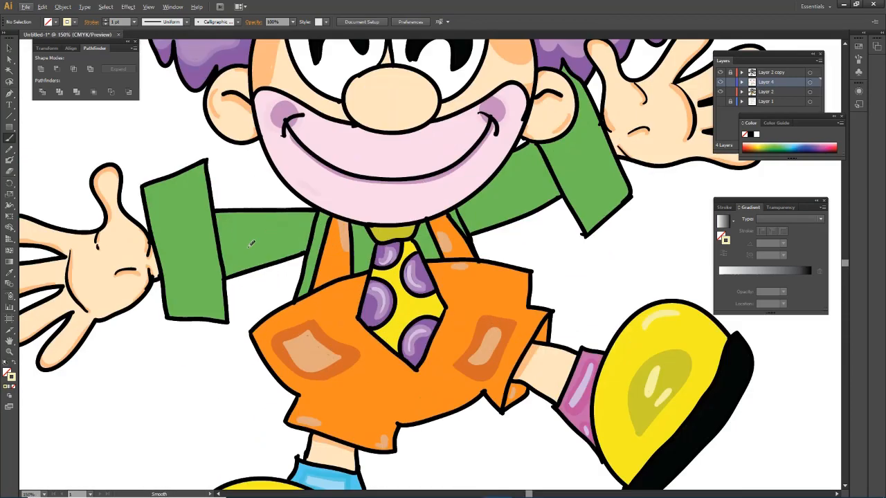
key("i")
left_click(278, 233)
double_click(9, 376)
left_click(415, 245)
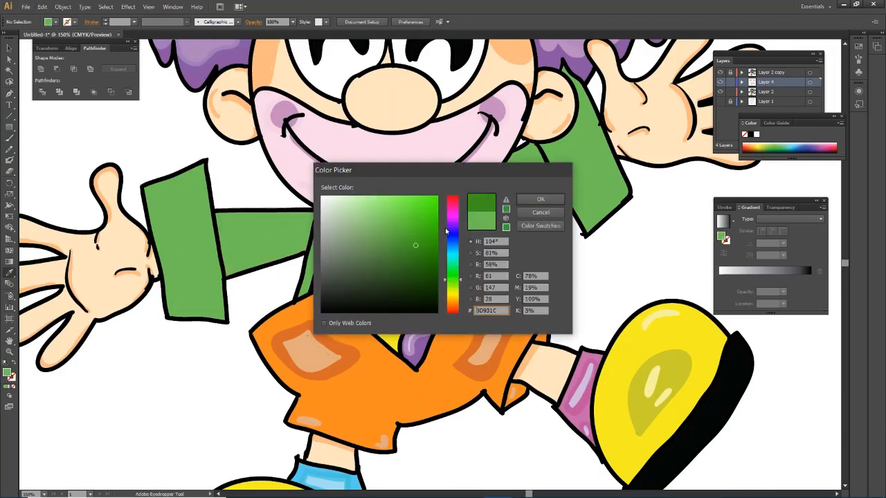
left_click(531, 199)
key("b")
mouse_move(155, 195)
left_mouse_down()
mouse_move(199, 257)
mouse_move(195, 186)
mouse_move(163, 195)
mouse_move(190, 190)
mouse_move(185, 257)
left_mouse_up()
left_click_drag(193, 217, 187, 256)
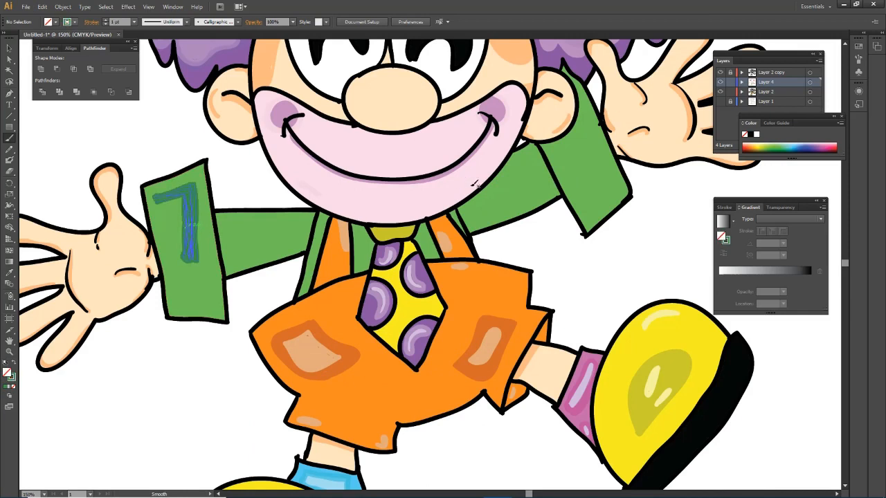
Step: Paint an L-shaped dark green shadow on the cuff of the raised arm and a short filled one on each sleeve
left_click_drag(561, 159, 612, 192)
left_click_drag(562, 160, 590, 201)
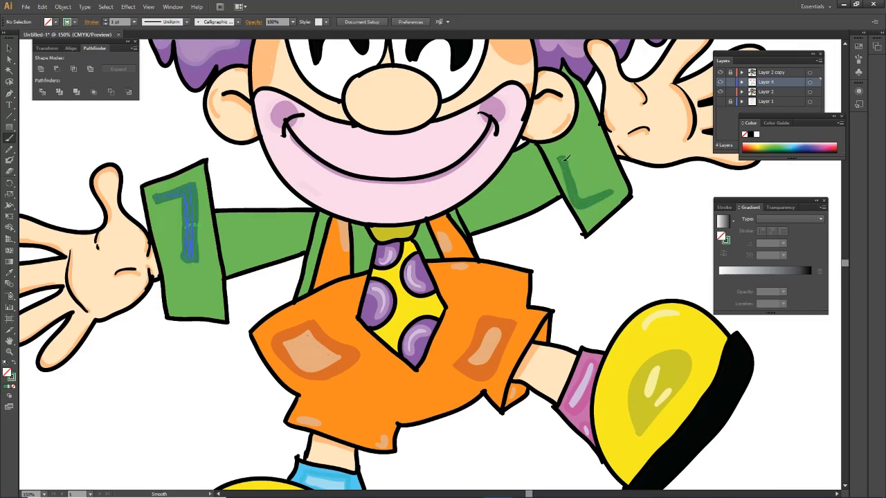
mouse_move(491, 213)
left_mouse_down()
mouse_move(525, 196)
mouse_move(491, 207)
left_mouse_up()
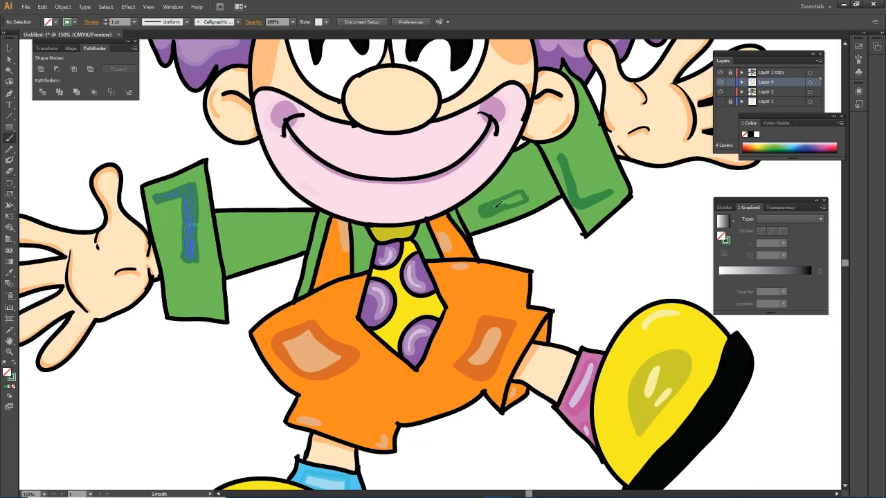
mouse_move(262, 228)
left_mouse_down()
mouse_move(252, 251)
mouse_move(300, 240)
mouse_move(273, 234)
left_mouse_up()
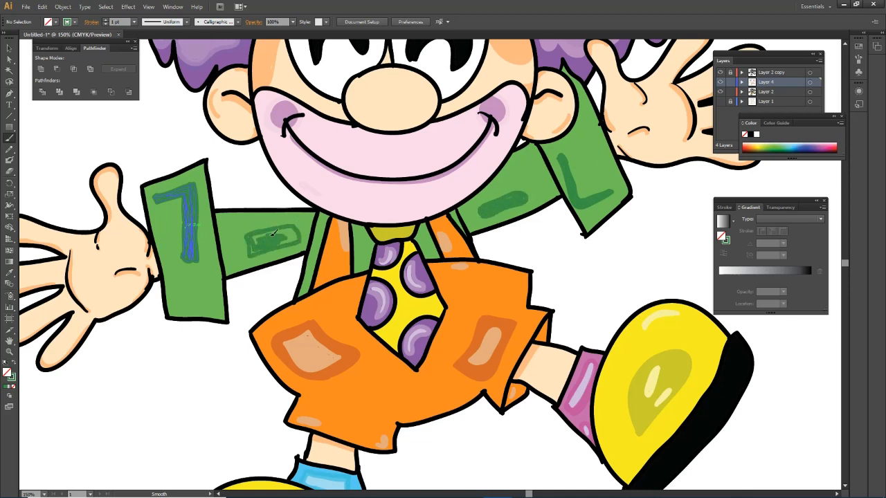
Step: Choose a pale green stroke color and paint highlights inside the dark shadows on both sleeves
double_click(11, 377)
left_click(541, 199)
left_click(256, 235, "ctrl")
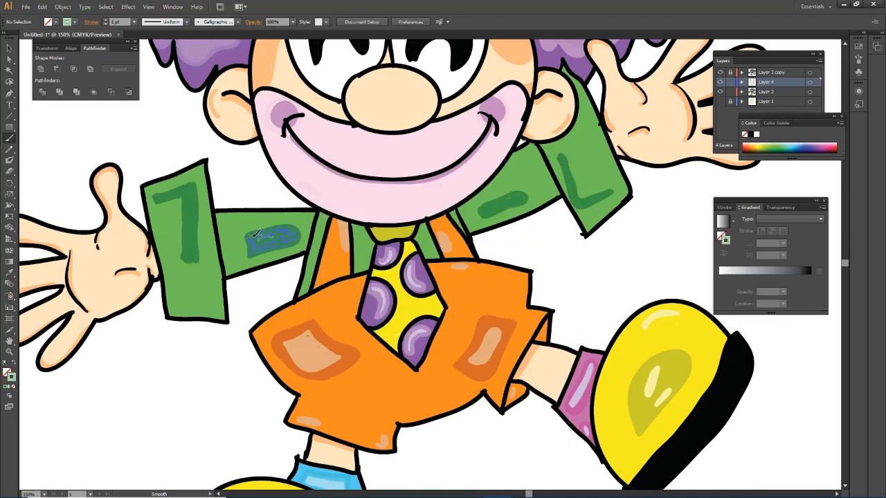
left_click_drag(264, 239, 278, 243)
left_click_drag(501, 202, 513, 200)
Step: Paint pale green highlights along the shadows and corners of both cuffs and on the jacket front
left_click_drag(571, 170, 589, 194)
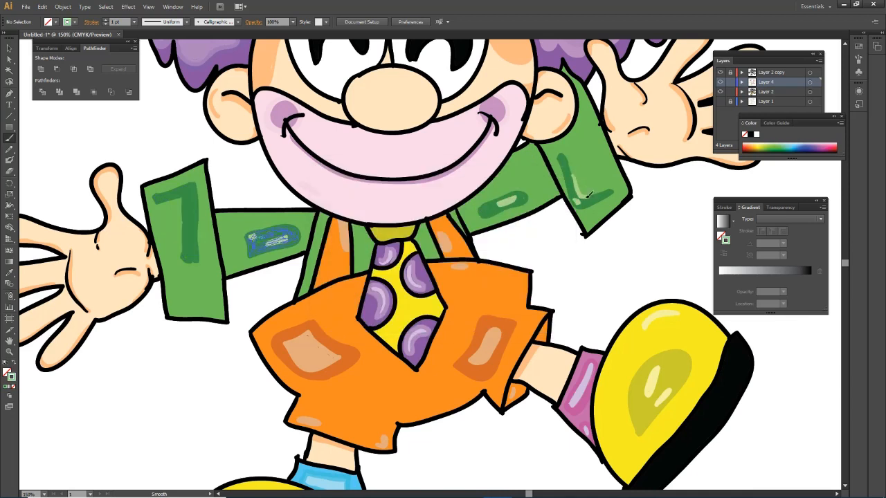
mouse_move(190, 214)
left_mouse_down()
mouse_move(190, 241)
mouse_move(189, 224)
left_mouse_up()
left_click_drag(181, 259, 196, 262)
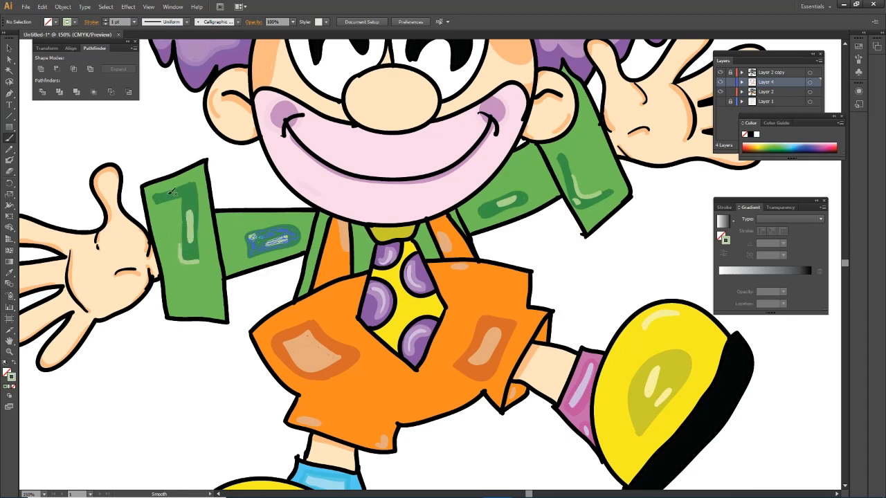
left_click_drag(155, 203, 184, 186)
left_click_drag(589, 108, 583, 124)
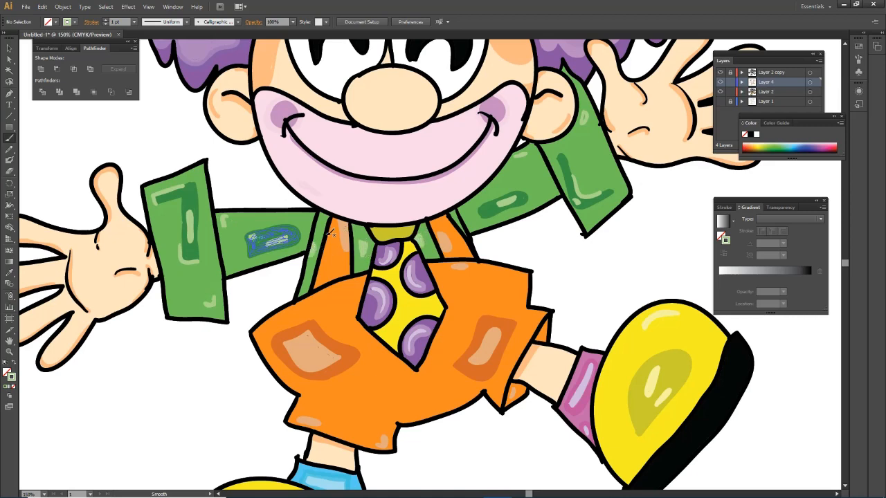
Step: Lock Layer 4 and Layer 2, and delete the reference layer, Layer 1
scroll(356, 210, "down", 2)
scroll(333, 207, "up", 1)
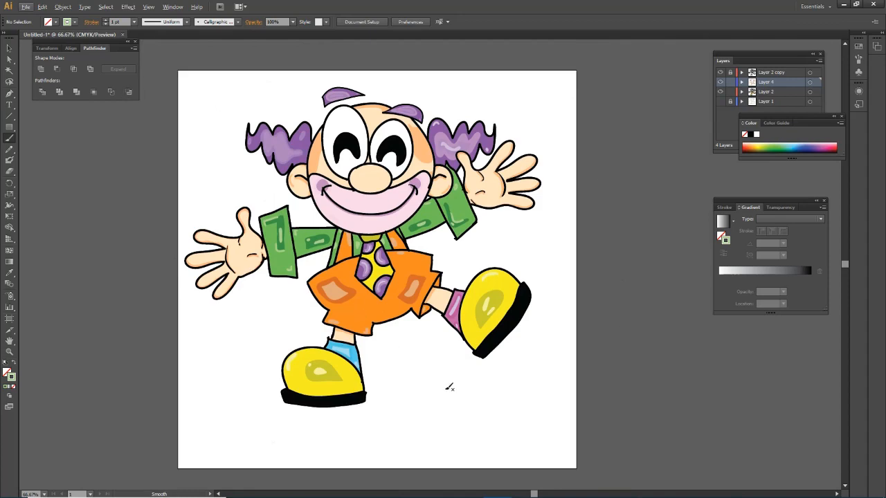
left_click(730, 83)
left_click(754, 103)
left_click(819, 61)
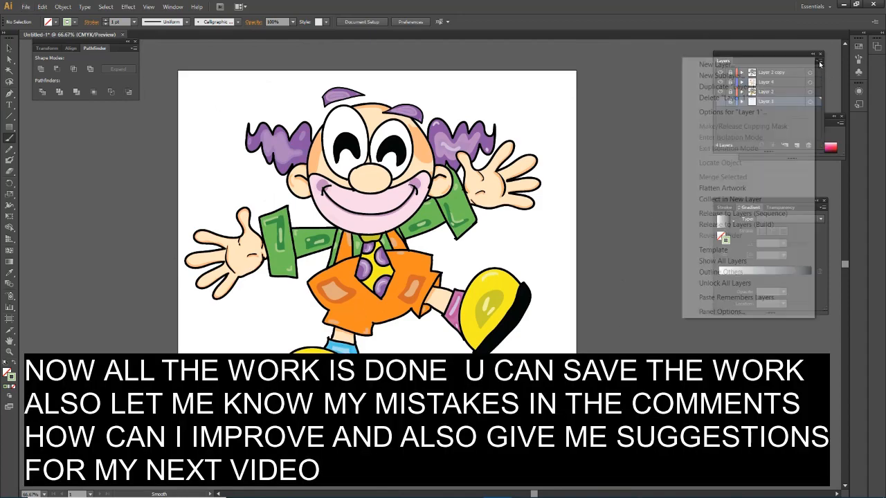
left_click(734, 101)
left_click(474, 268)
Step: Export the artwork to the Downloads folder as a JPEG named "funny clown"
left_click(26, 7)
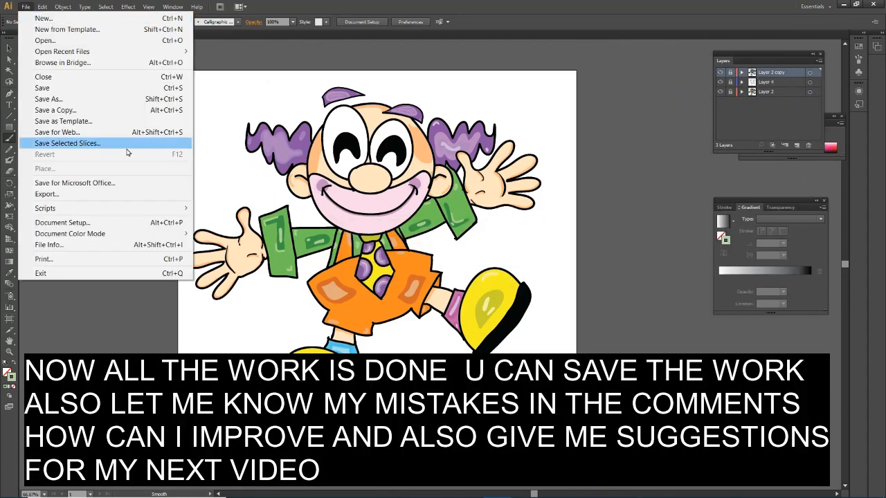
left_click(129, 188)
left_click(222, 226)
left_click(143, 271)
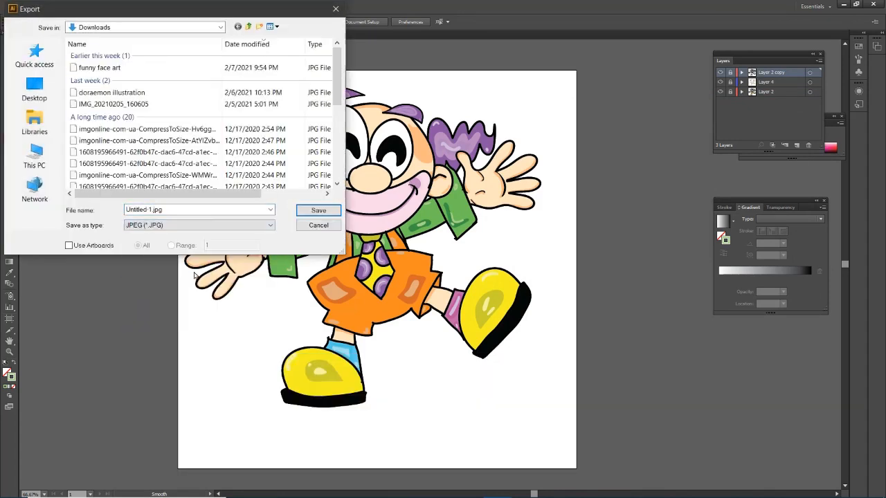
double_click(178, 208)
type("funny clown")
key("Return")
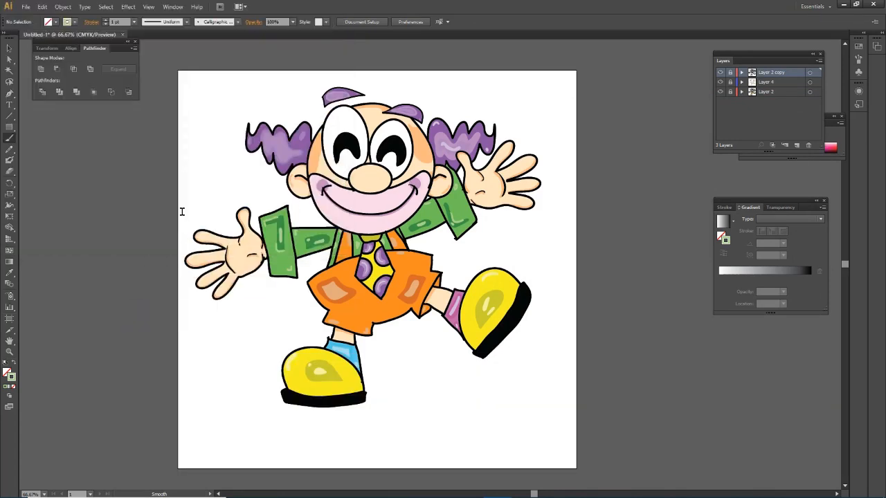
left_click(488, 330)
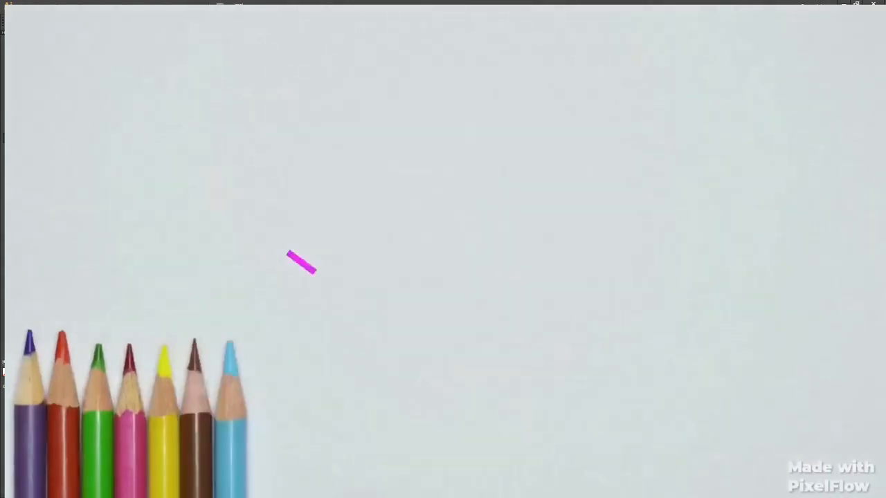